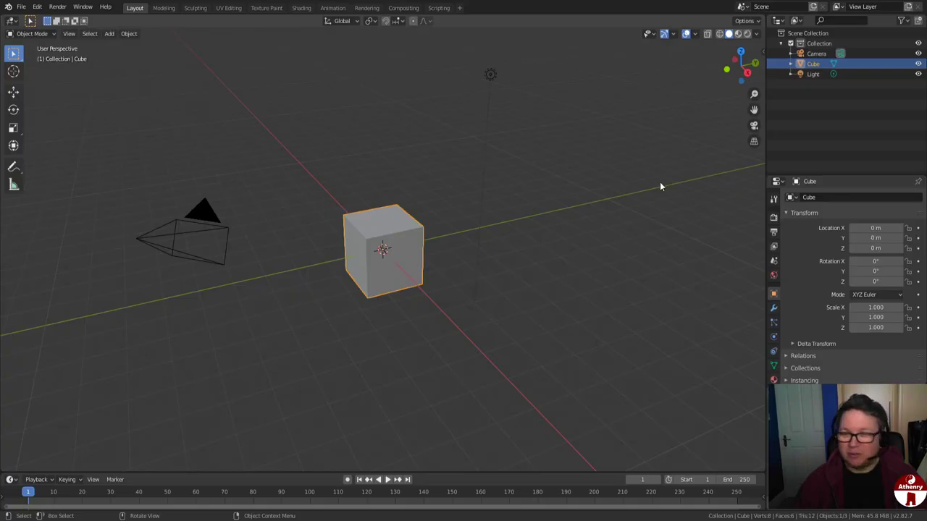
- Turn on the Screencast Keys display for the viewport and hide the sidebar again
{"action": "left_click", "coordinate": [760, 50]}
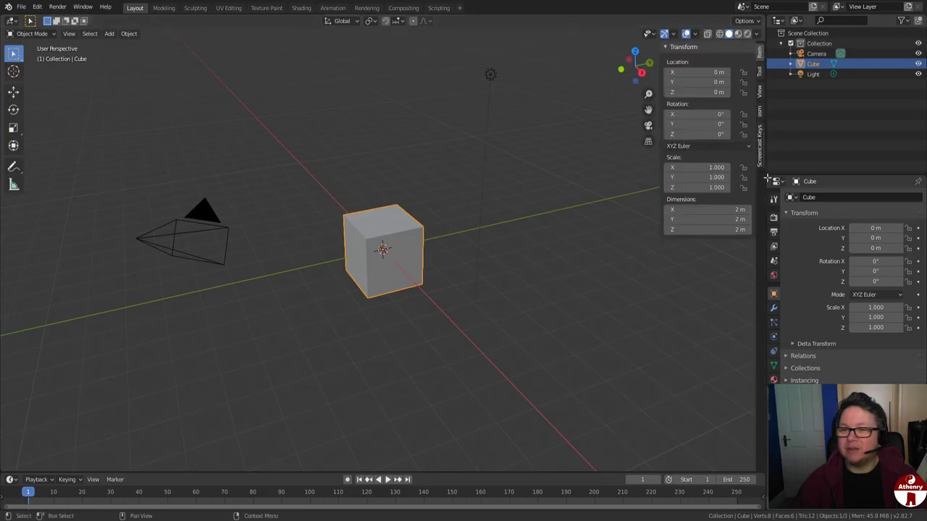
{"action": "left_click", "coordinate": [758, 153]}
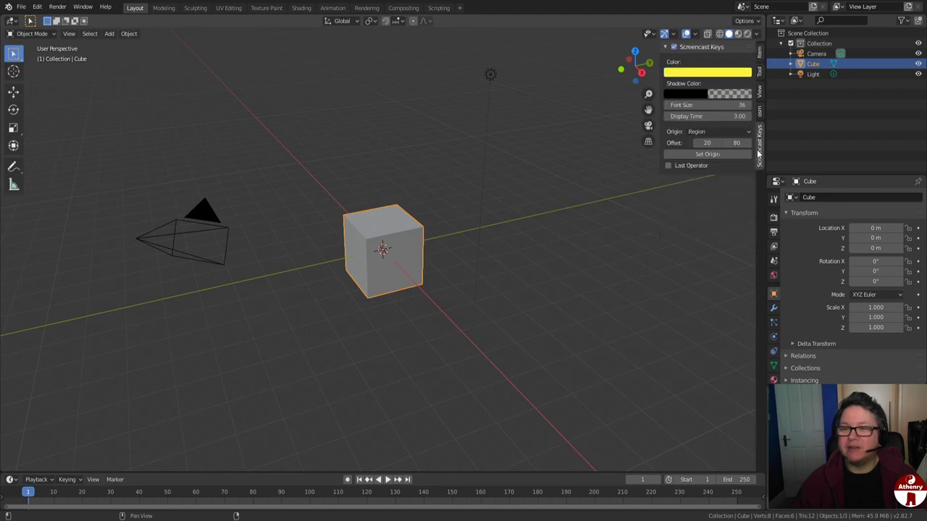
{"action": "left_click", "coordinate": [673, 47]}
{"action": "left_click", "coordinate": [546, 131]}
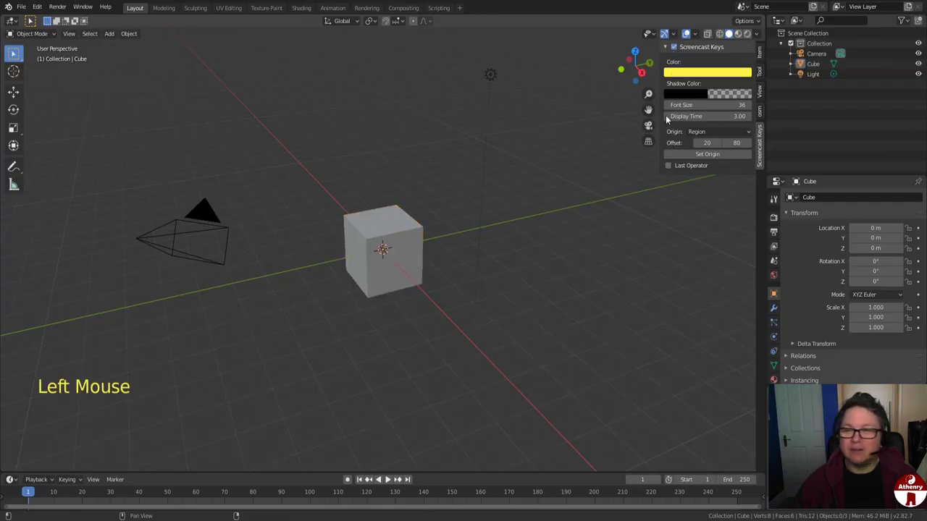
{"action": "key", "text": "n"}
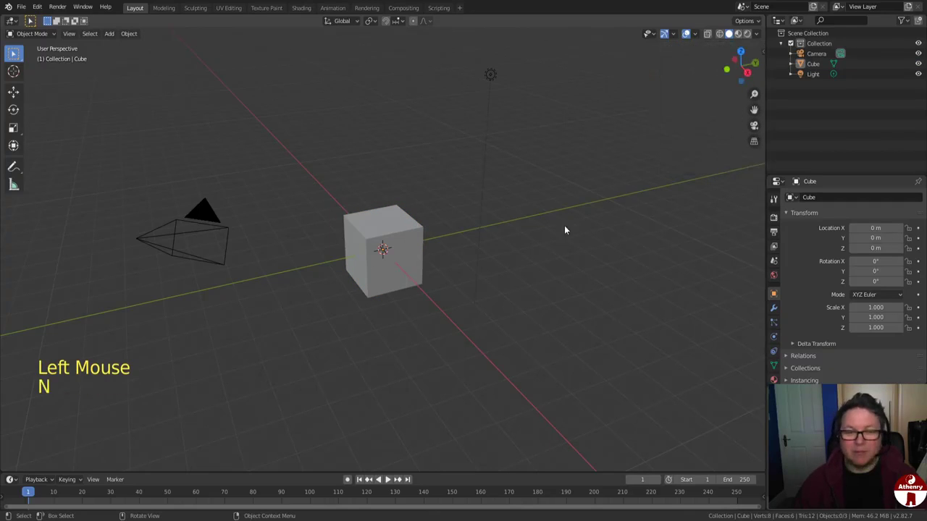
- Delete the default cube from the scene
{"action": "left_click", "coordinate": [414, 243]}
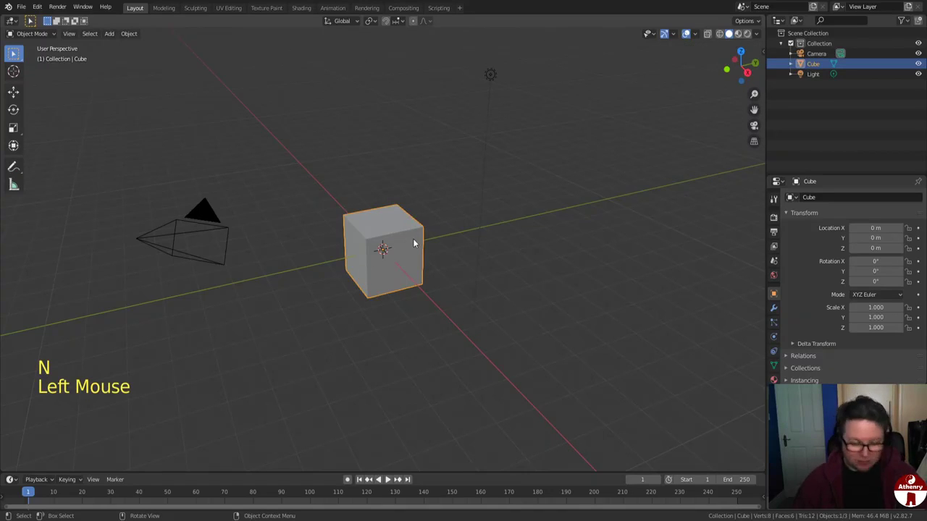
{"action": "key", "text": "x"}
{"action": "left_click", "coordinate": [387, 244]}
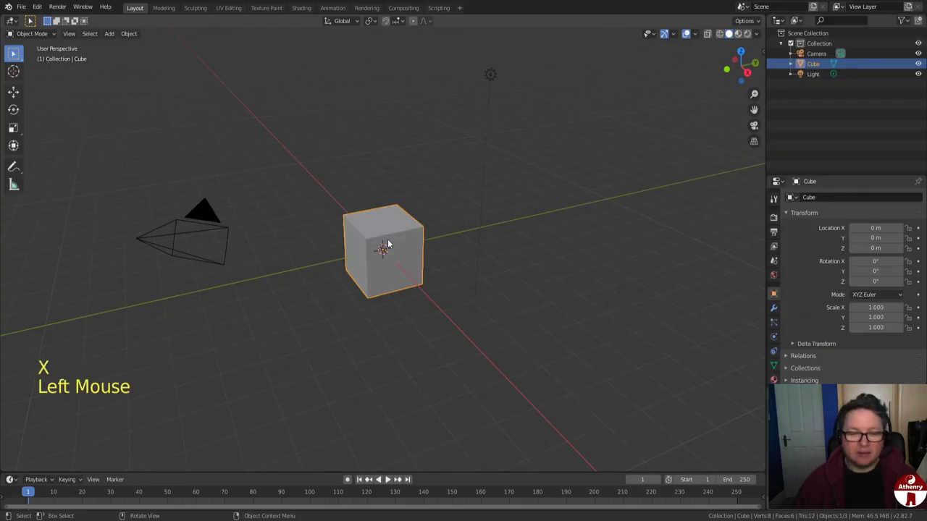
{"action": "key", "text": "x"}
{"action": "left_click", "coordinate": [399, 244]}
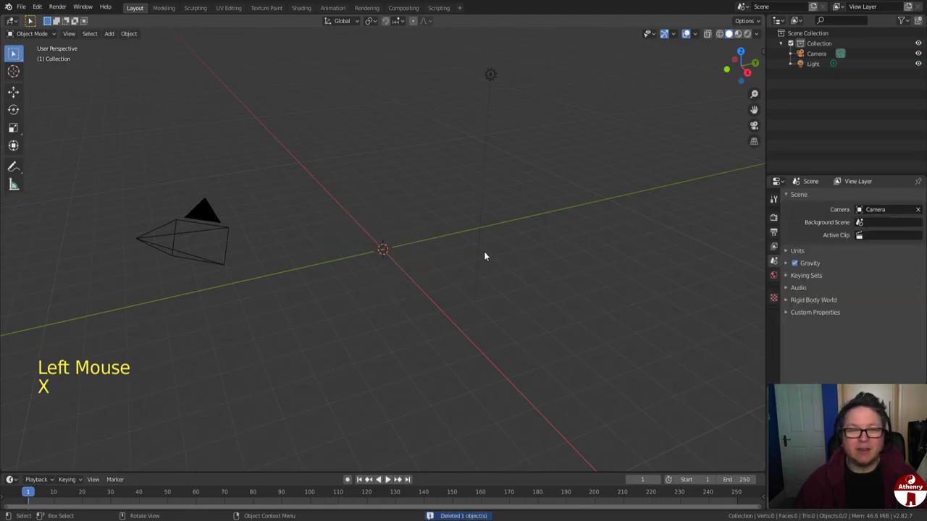
- Add a plane mesh at the centre of the scene
{"action": "left_click", "coordinate": [109, 33]}
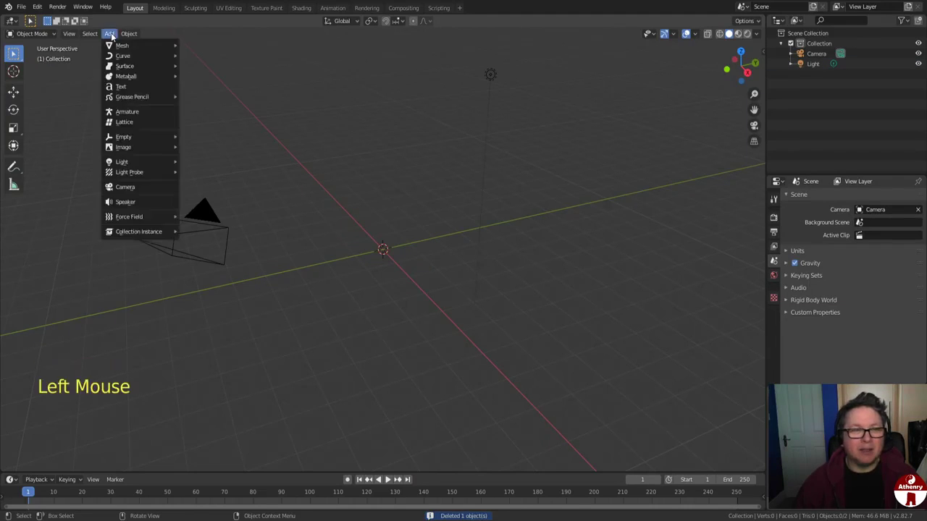
{"action": "mouse_move", "coordinate": [120, 45]}
{"action": "left_click", "coordinate": [200, 45]}
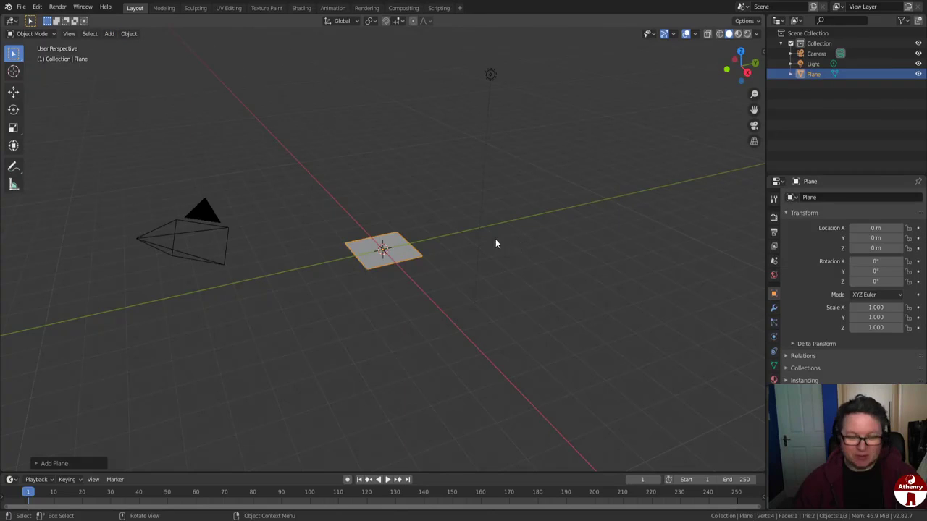
- Scale the plane's whole mesh by 100 in Edit Mode and return to Object Mode
{"action": "key", "text": "Tab"}
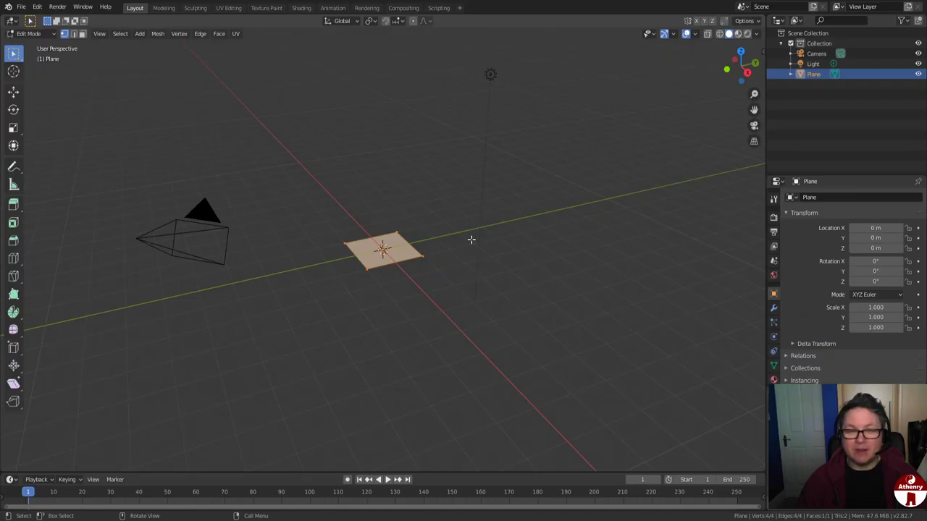
{"action": "type", "text": "s100"}
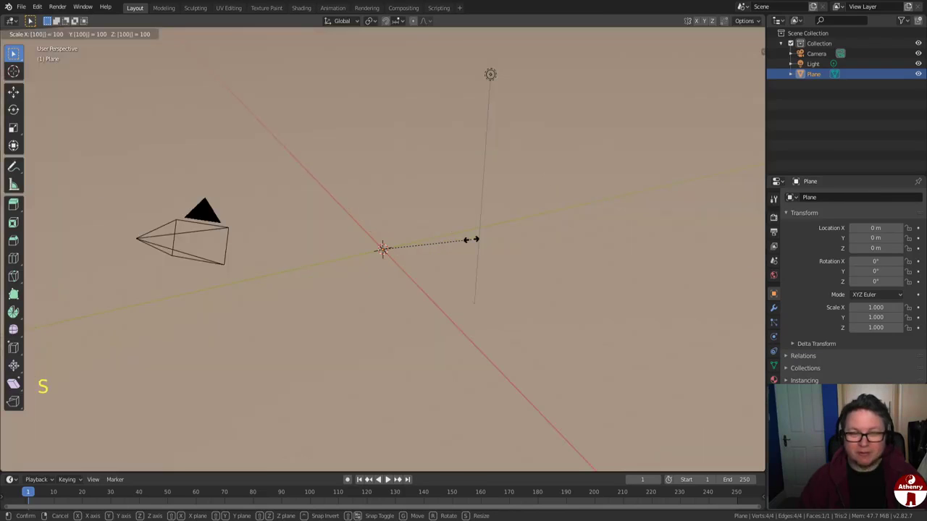
{"action": "key", "text": "Return"}
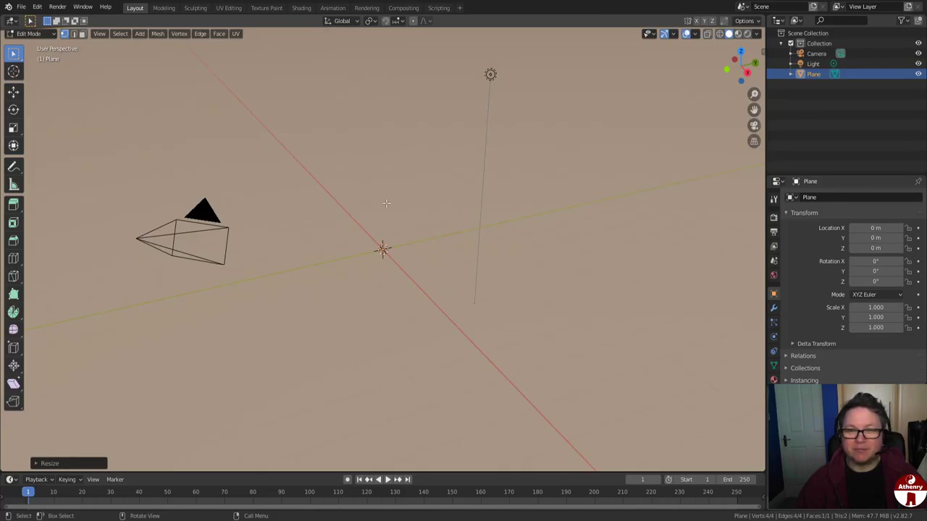
{"action": "scroll", "coordinate": [389, 210], "scroll_direction": "down", "scroll_amount": 7}
{"action": "scroll", "coordinate": [389, 210], "scroll_direction": "down", "scroll_amount": 10}
{"action": "scroll", "coordinate": [391, 221], "scroll_direction": "up", "scroll_amount": 2}
{"action": "scroll", "coordinate": [392, 227], "scroll_direction": "down", "scroll_amount": 1}
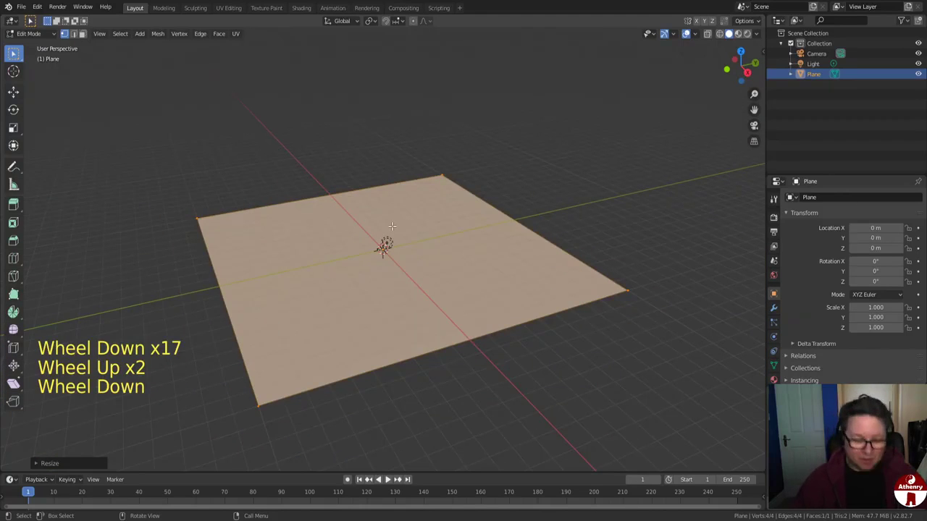
{"action": "key", "text": "Tab"}
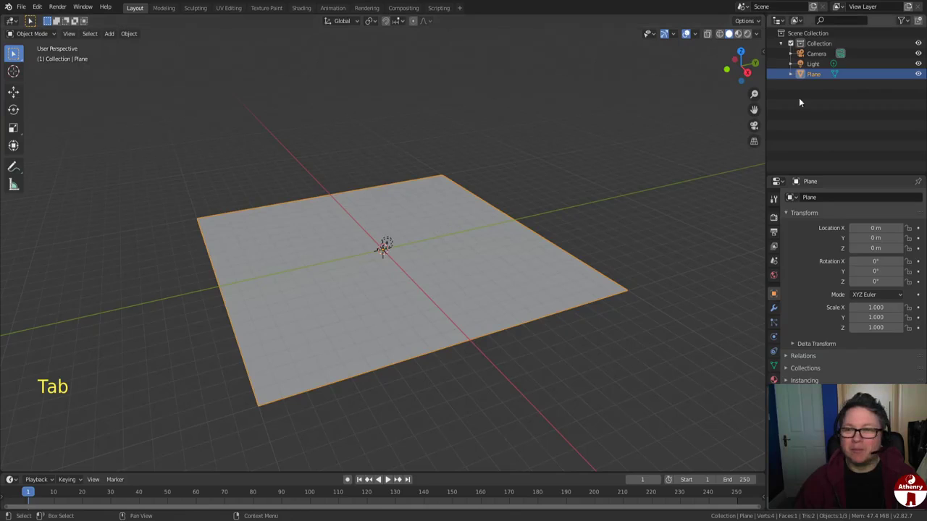
- Rename the plane object as Terrain
{"action": "triple_click", "coordinate": [820, 75]}
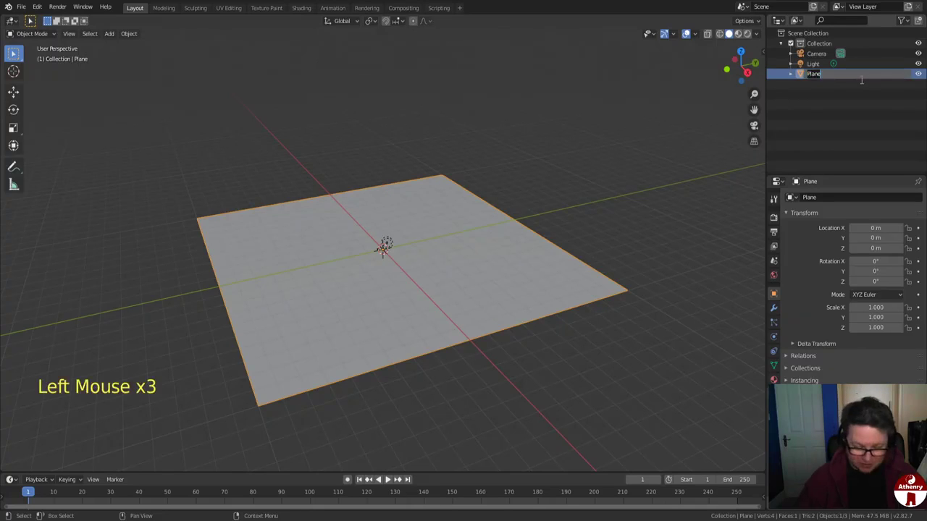
{"action": "type", "text": "Terrain"}
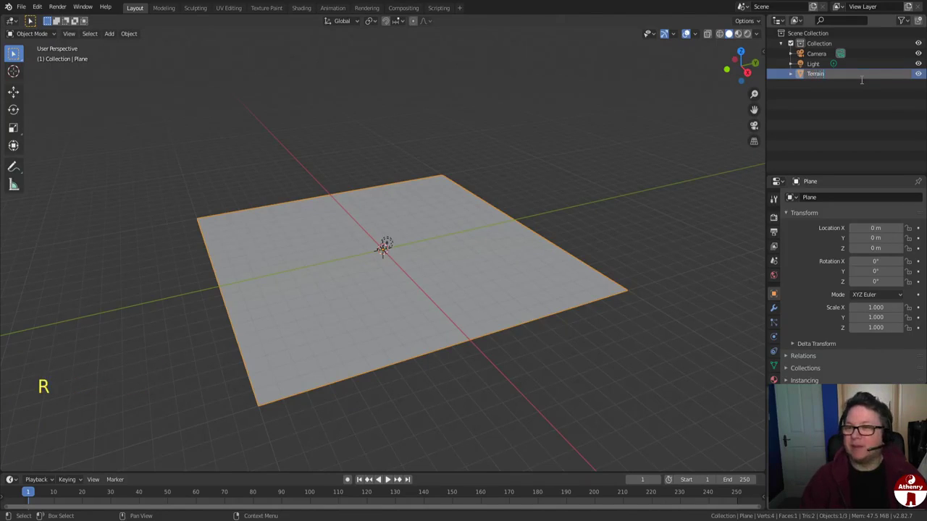
{"action": "key", "text": "Return"}
- Duplicate the Terrain plane, leaving the copy at the original's location
{"action": "left_click", "coordinate": [451, 251]}
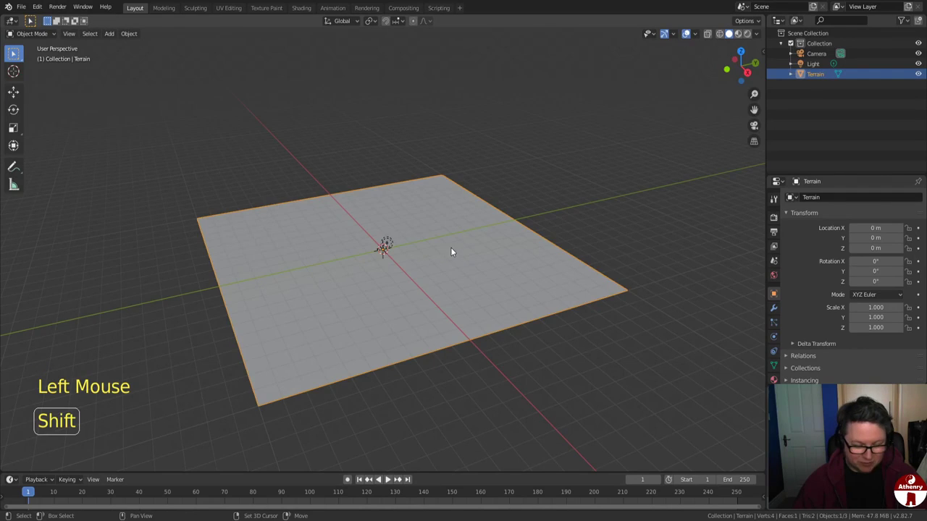
{"action": "key", "text": "shift+d"}
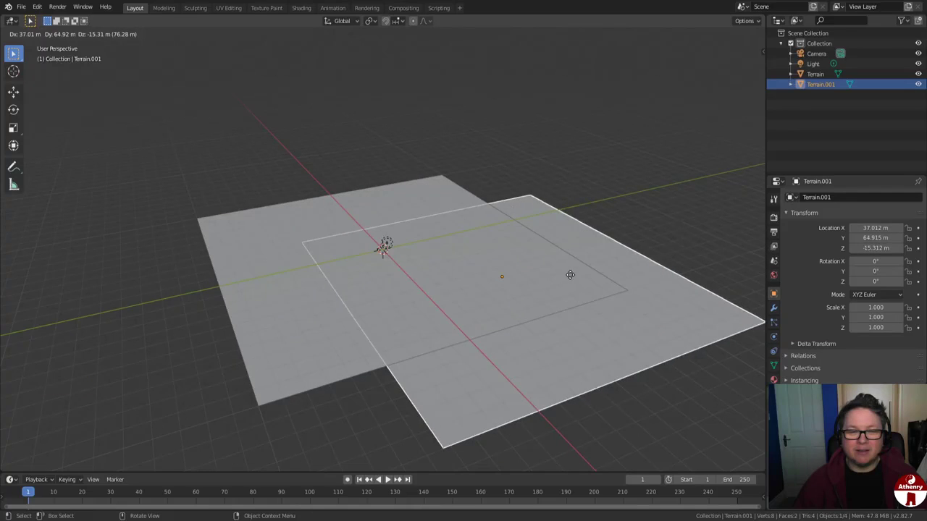
{"action": "right_click", "coordinate": [569, 274]}
- Rename the duplicated plane as Water and hide it in the viewport
{"action": "triple_click", "coordinate": [840, 84]}
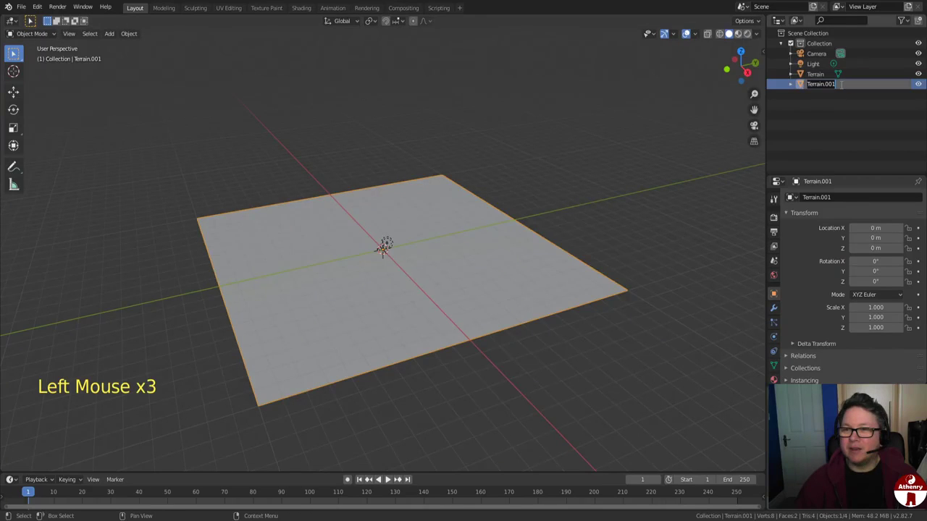
{"action": "type", "text": "Water"}
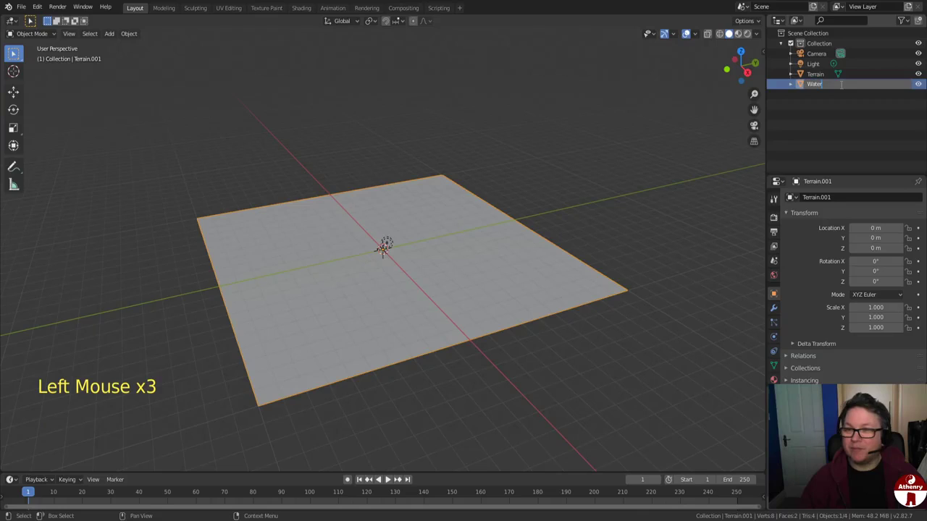
{"action": "key", "text": "Return"}
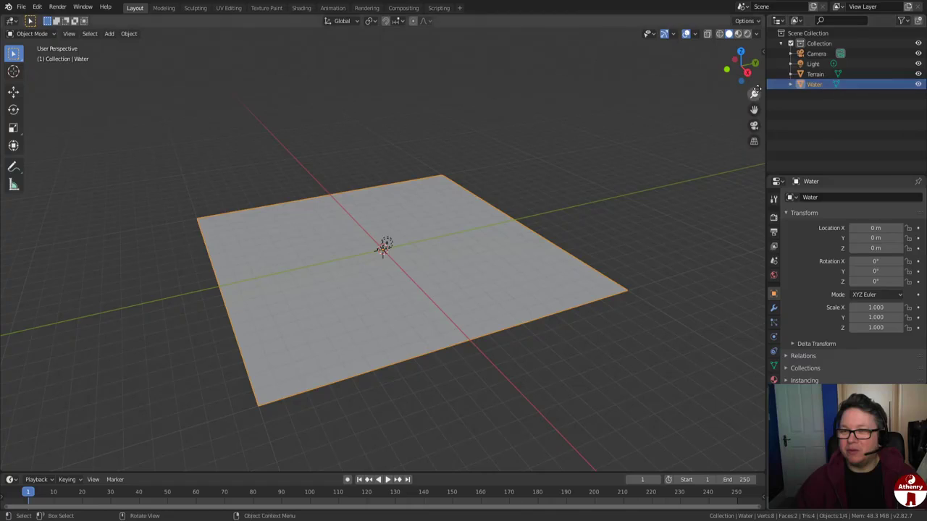
{"action": "left_click", "coordinate": [918, 84]}
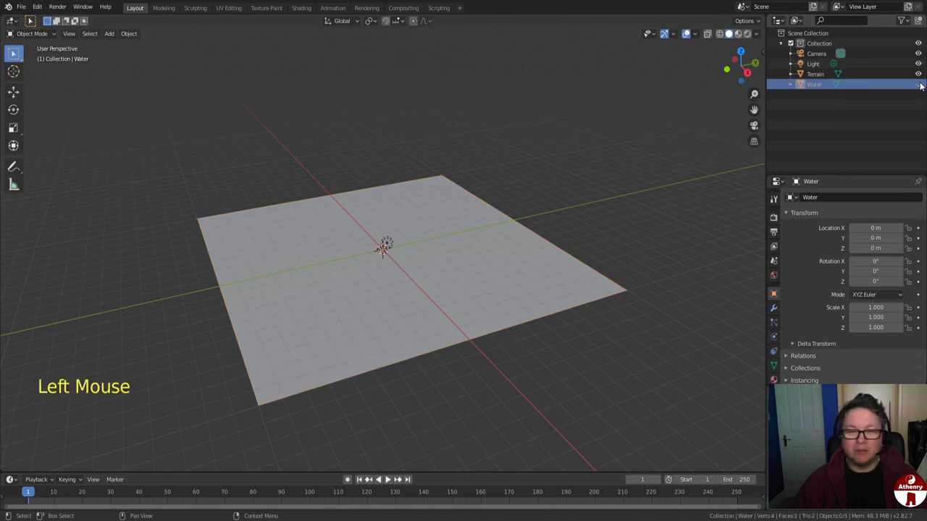
- Subdivide the whole Terrain mesh seven times in Edit Mode and return to Object Mode
{"action": "left_click", "coordinate": [826, 76]}
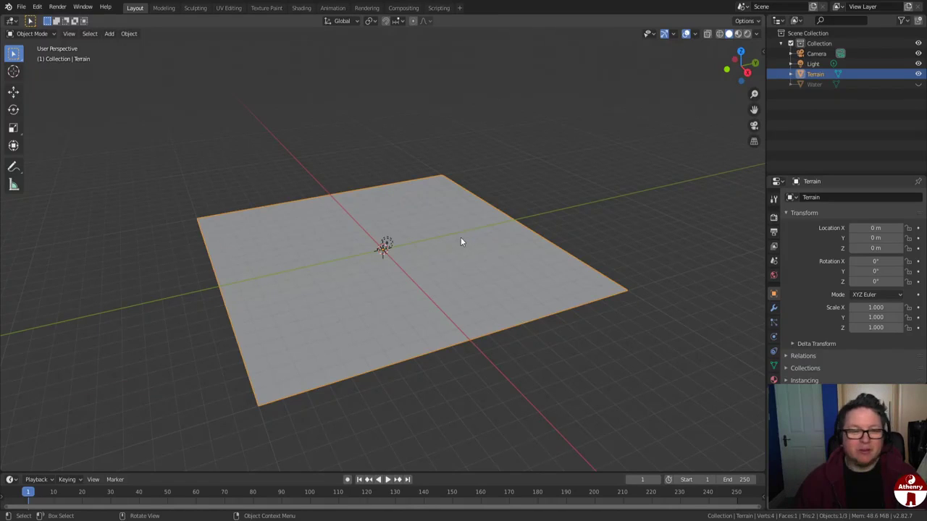
{"action": "key", "text": "Tab"}
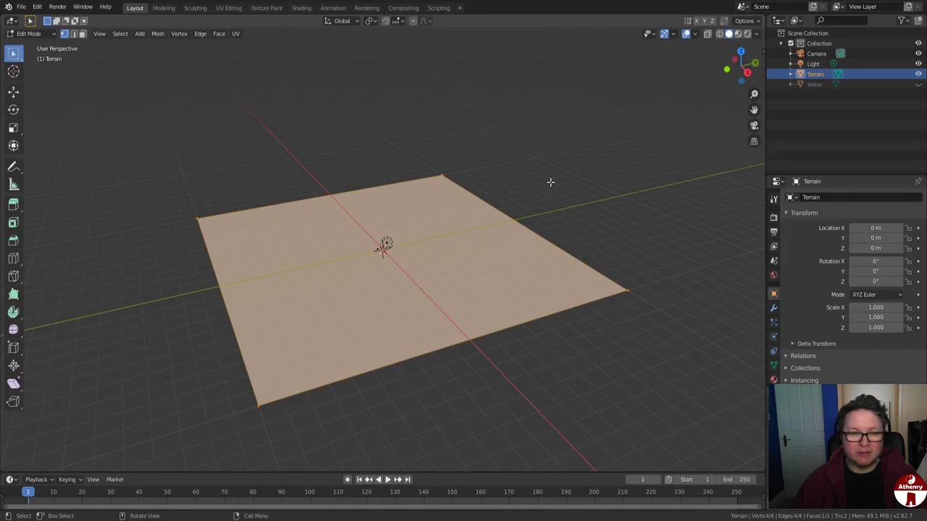
{"action": "right_click", "coordinate": [447, 226]}
{"action": "left_click", "coordinate": [447, 226]}
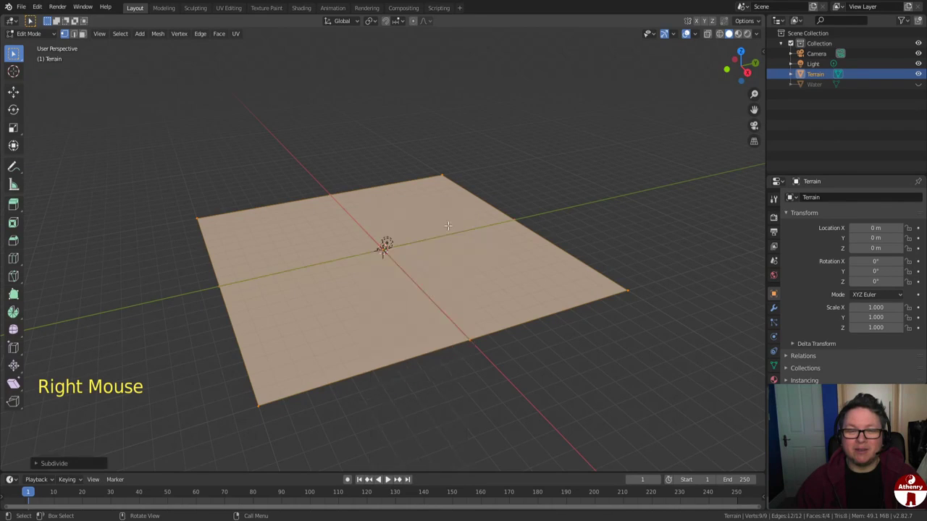
{"action": "right_click", "coordinate": [447, 226]}
{"action": "left_click", "coordinate": [448, 226]}
{"action": "right_click", "coordinate": [449, 229]}
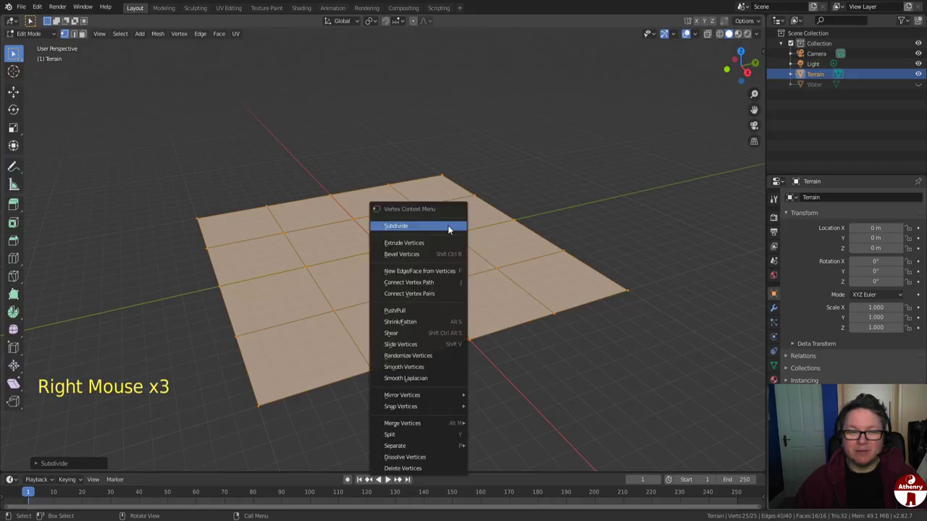
{"action": "left_click", "coordinate": [449, 227]}
{"action": "right_click", "coordinate": [448, 227]}
{"action": "left_click", "coordinate": [448, 226]}
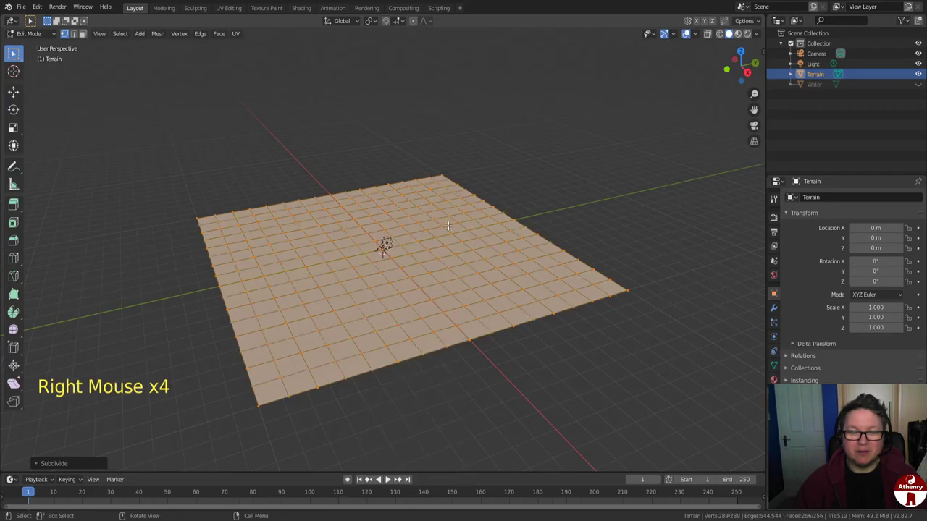
{"action": "right_click", "coordinate": [449, 229]}
{"action": "left_click", "coordinate": [448, 226]}
{"action": "right_click", "coordinate": [447, 226]}
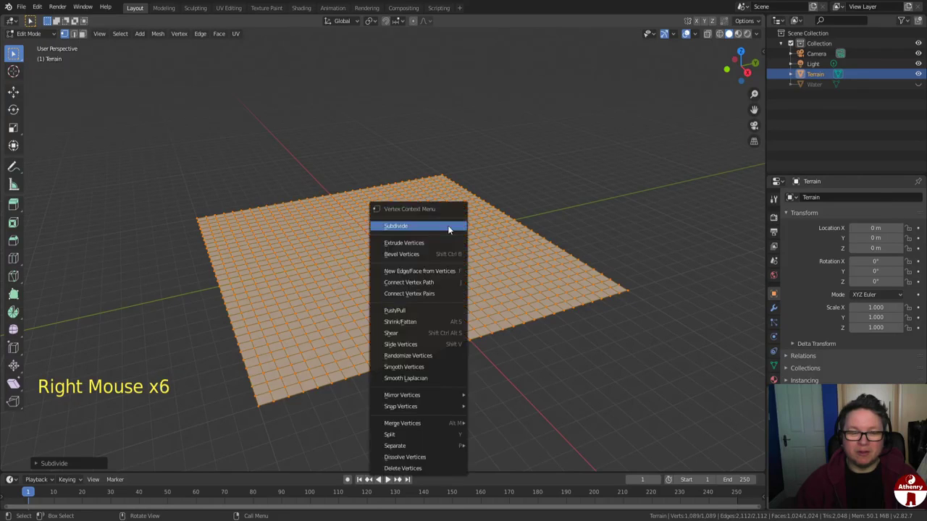
{"action": "left_click", "coordinate": [447, 226]}
{"action": "right_click", "coordinate": [448, 226]}
{"action": "left_click", "coordinate": [448, 225]}
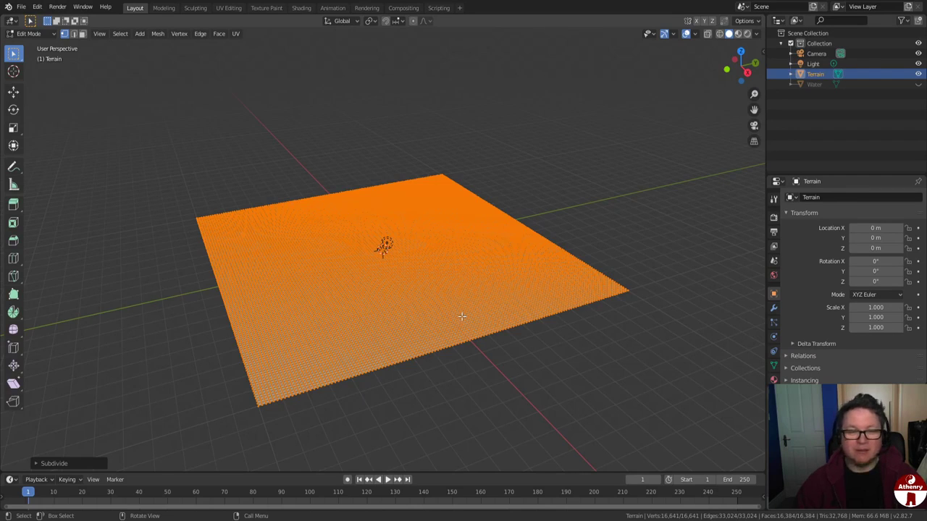
{"action": "key", "text": "Tab"}
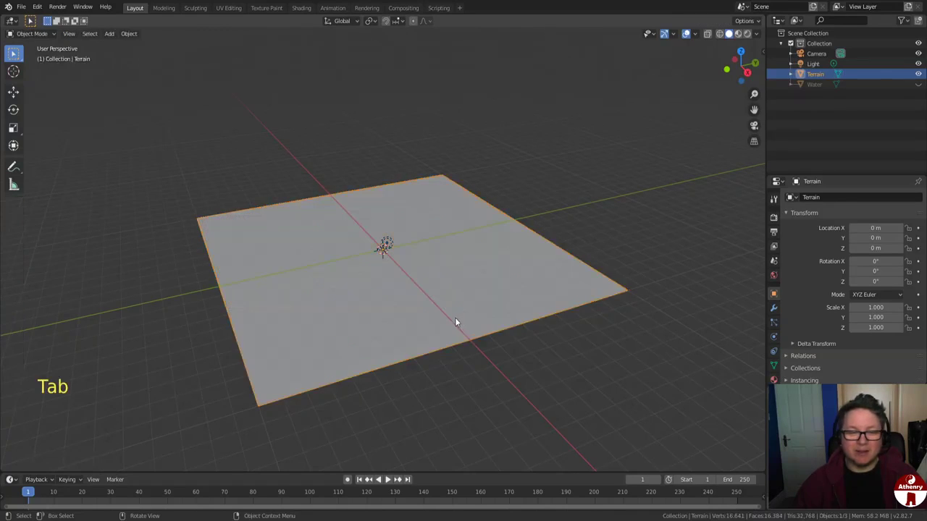
{"action": "scroll", "coordinate": [455, 318], "scroll_direction": "up", "scroll_amount": 1}
{"action": "scroll", "coordinate": [453, 318], "scroll_direction": "down", "scroll_amount": 1}
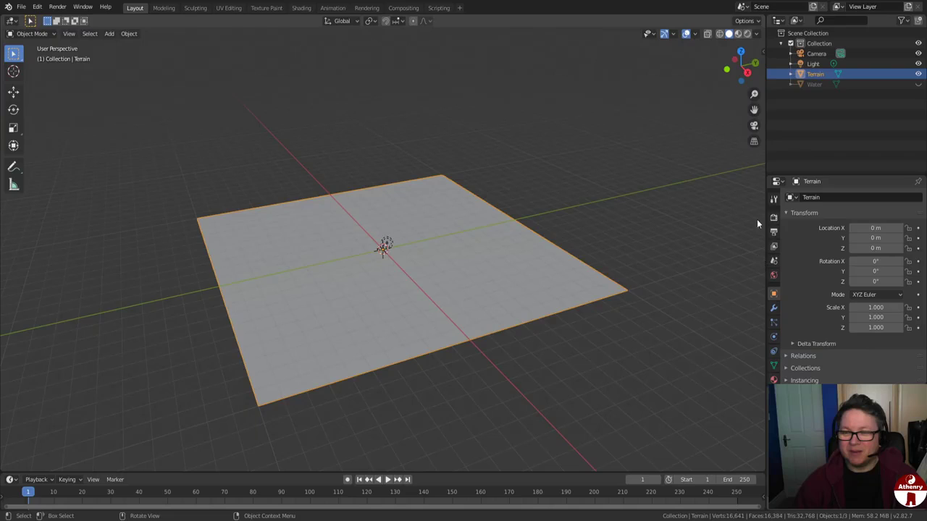
- Create a new texture and set its type to Clouds
{"action": "scroll", "coordinate": [774, 295], "scroll_direction": "down", "scroll_amount": 3}
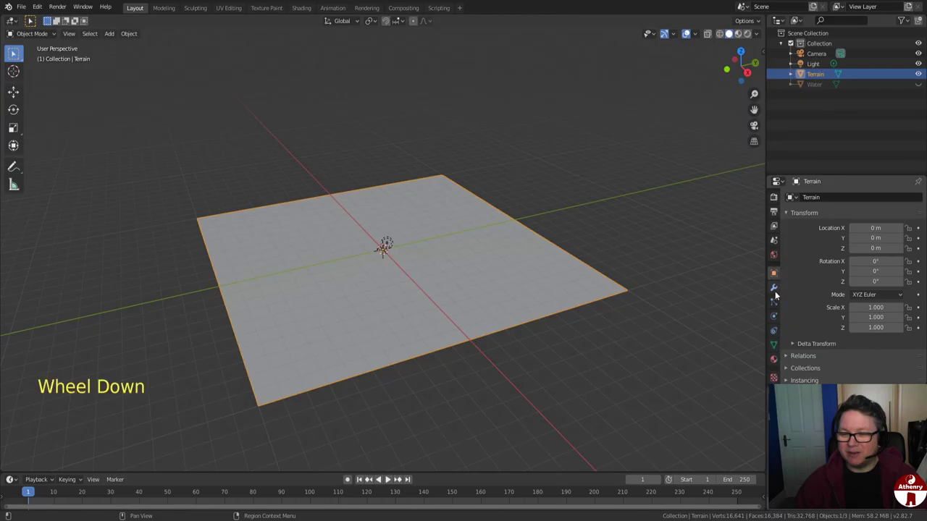
{"action": "left_click", "coordinate": [773, 373]}
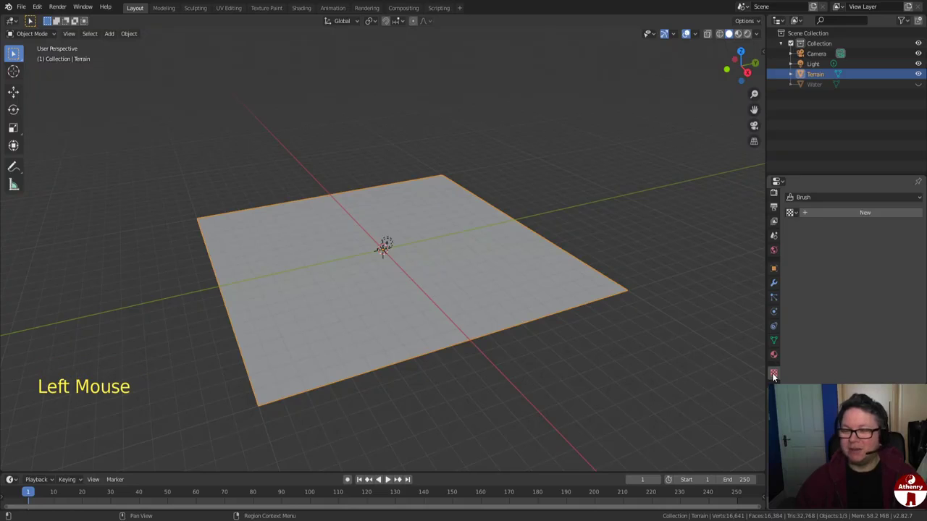
{"action": "left_click", "coordinate": [857, 213]}
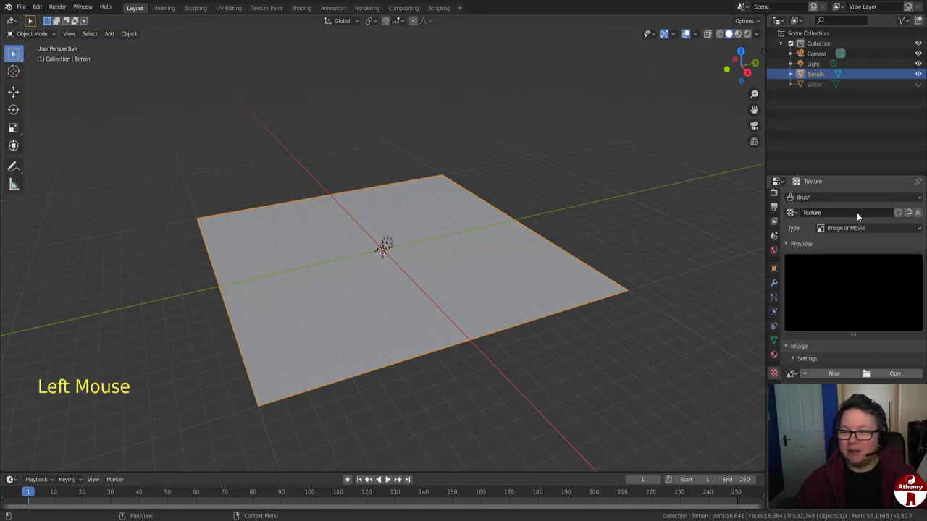
{"action": "left_click", "coordinate": [863, 228]}
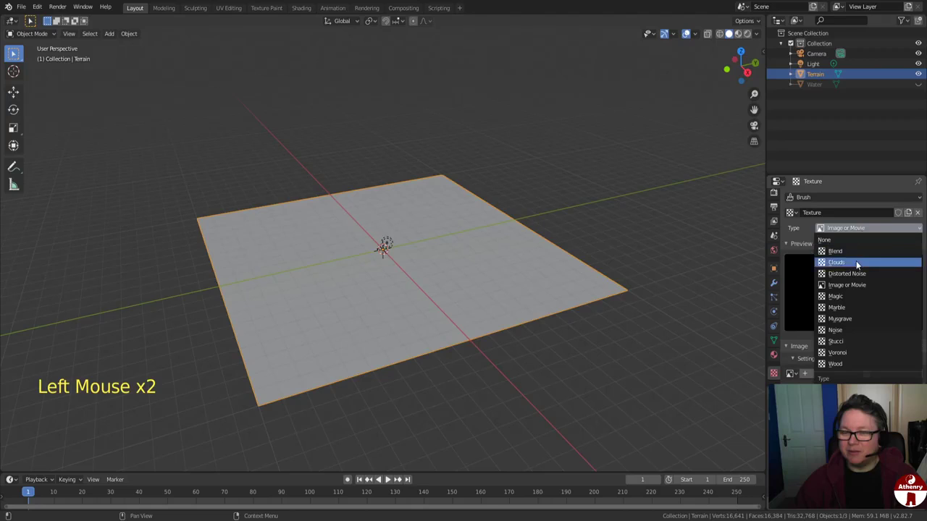
{"action": "left_click", "coordinate": [856, 262]}
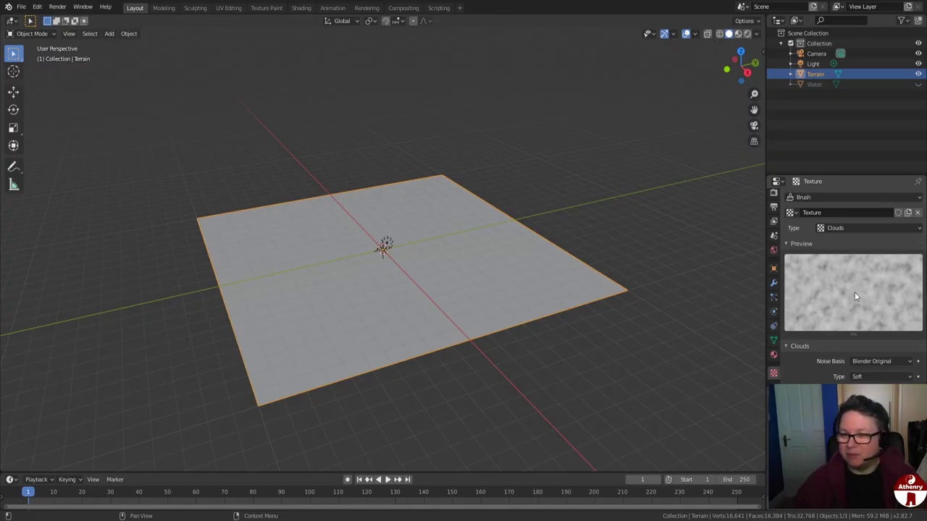
- Add a Displace modifier to the Terrain and assign the existing Clouds texture to it
{"action": "left_click", "coordinate": [774, 285]}
{"action": "left_click", "coordinate": [829, 198]}
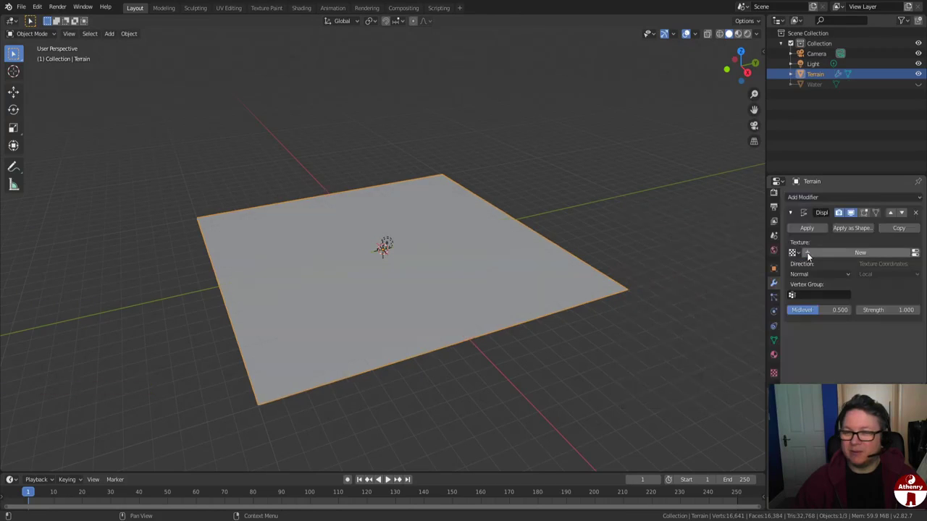
{"action": "left_click", "coordinate": [807, 254]}
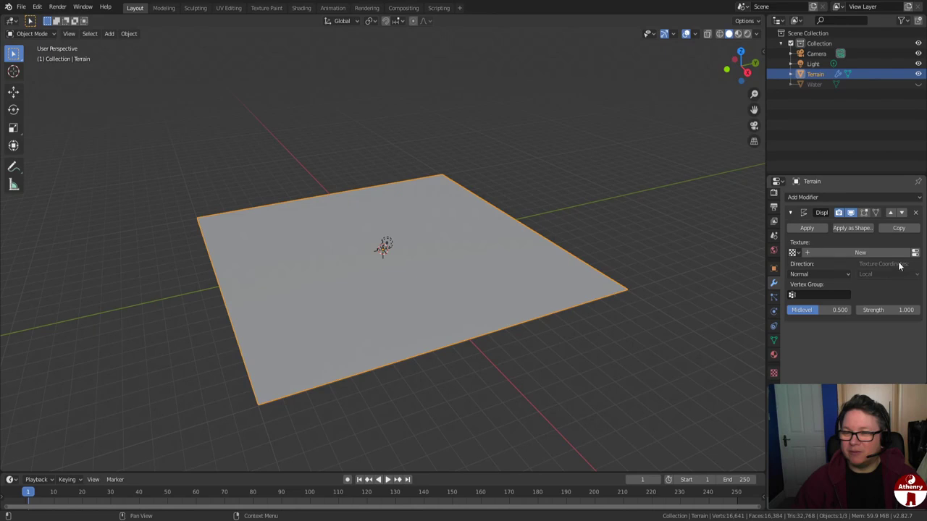
{"action": "left_click", "coordinate": [793, 252]}
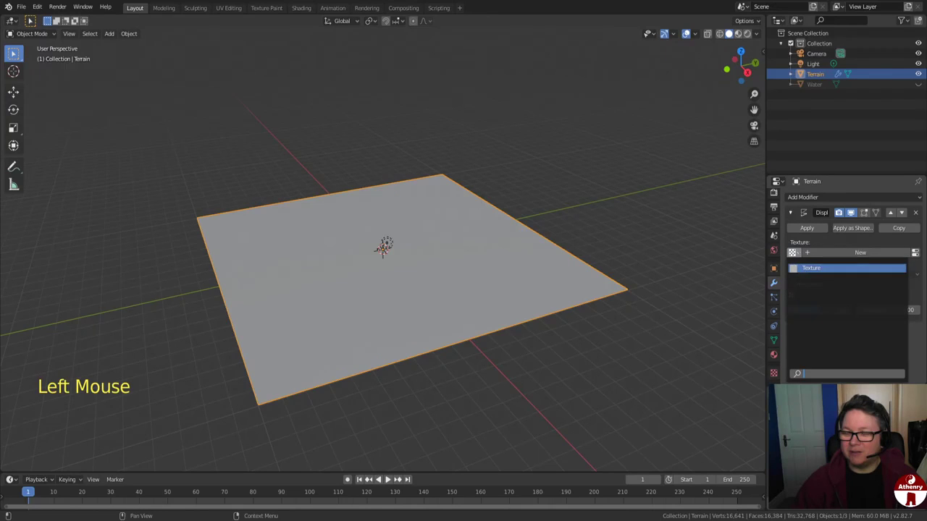
{"action": "left_click", "coordinate": [804, 269]}
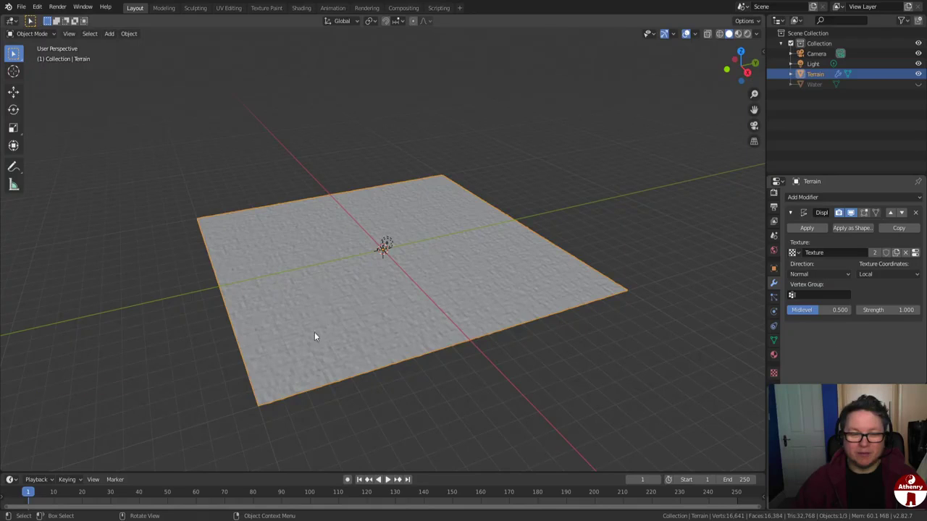
- Apply Shade Smooth to the Terrain plane
{"action": "scroll", "coordinate": [303, 354], "scroll_direction": "up", "scroll_amount": 2}
{"action": "scroll", "coordinate": [302, 354], "scroll_direction": "up", "scroll_amount": 1}
{"action": "scroll", "coordinate": [302, 354], "scroll_direction": "down", "scroll_amount": 1}
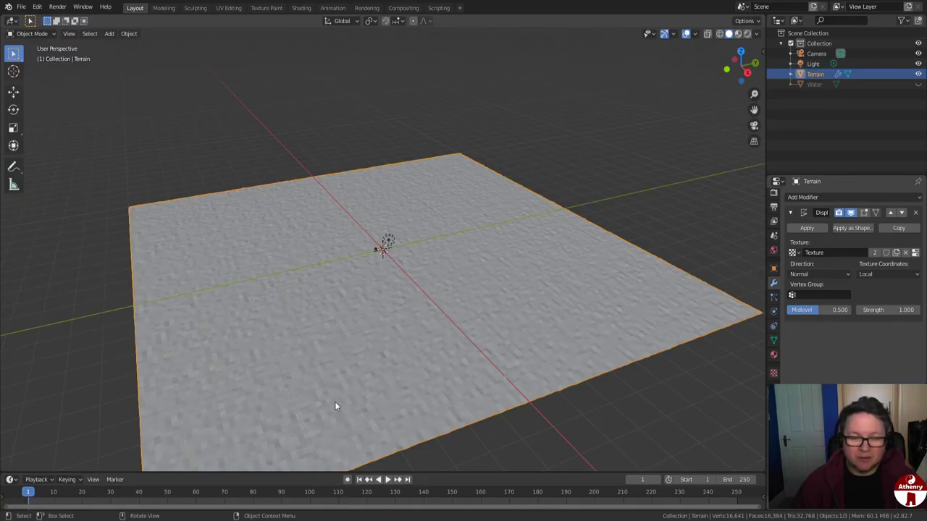
{"action": "right_click", "coordinate": [403, 345]}
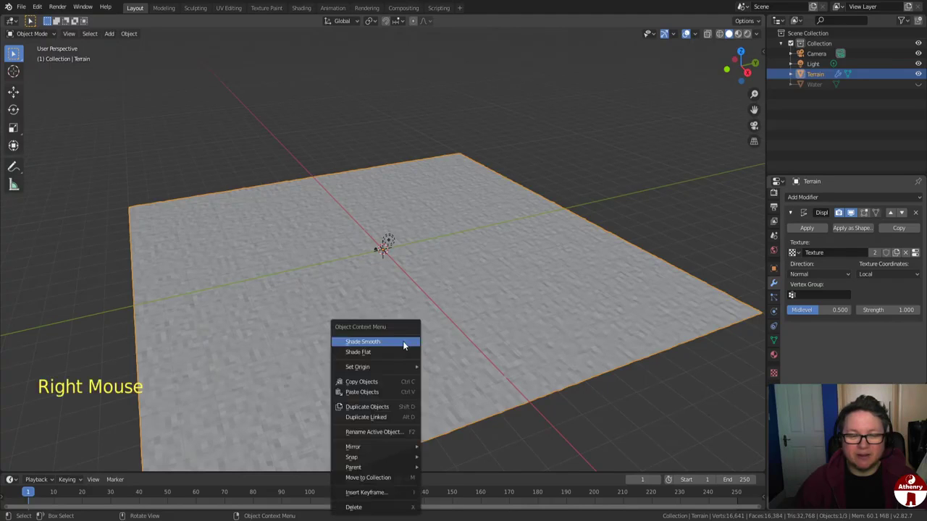
{"action": "left_click", "coordinate": [404, 343]}
{"action": "scroll", "coordinate": [550, 370], "scroll_direction": "up", "scroll_amount": 3}
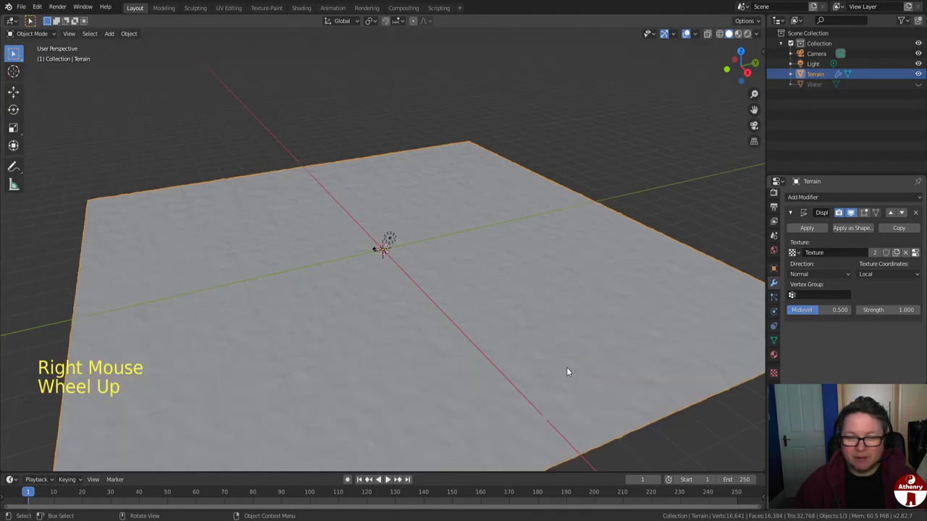
{"action": "scroll", "coordinate": [488, 372], "scroll_direction": "down", "scroll_amount": 3}
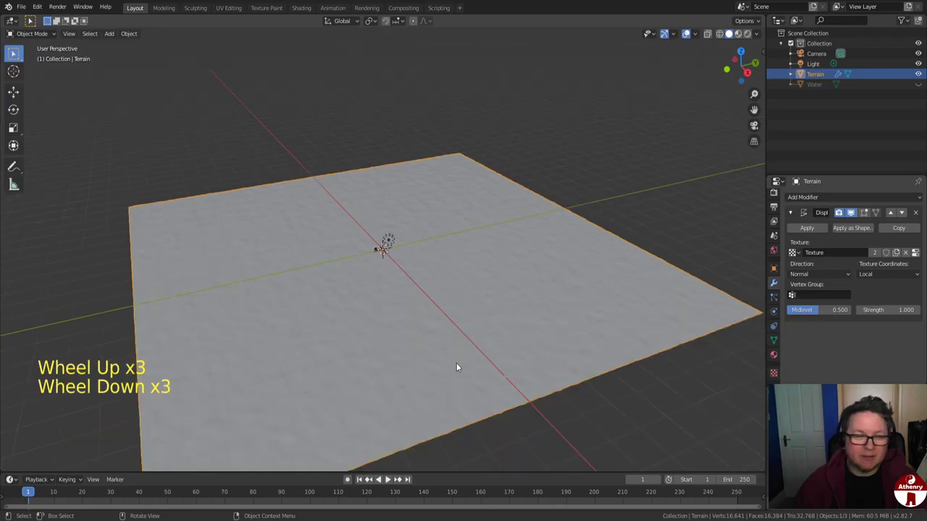
- Examine the smoothed Terrain surface from several angles and distances to judge its displacement
{"action": "middle_click_drag", "start_coordinate": [457, 368], "coordinate": [474, 389]}
{"action": "scroll", "coordinate": [461, 353], "scroll_direction": "up", "scroll_amount": 2}
{"action": "scroll", "coordinate": [475, 391], "scroll_direction": "down", "scroll_amount": 3}
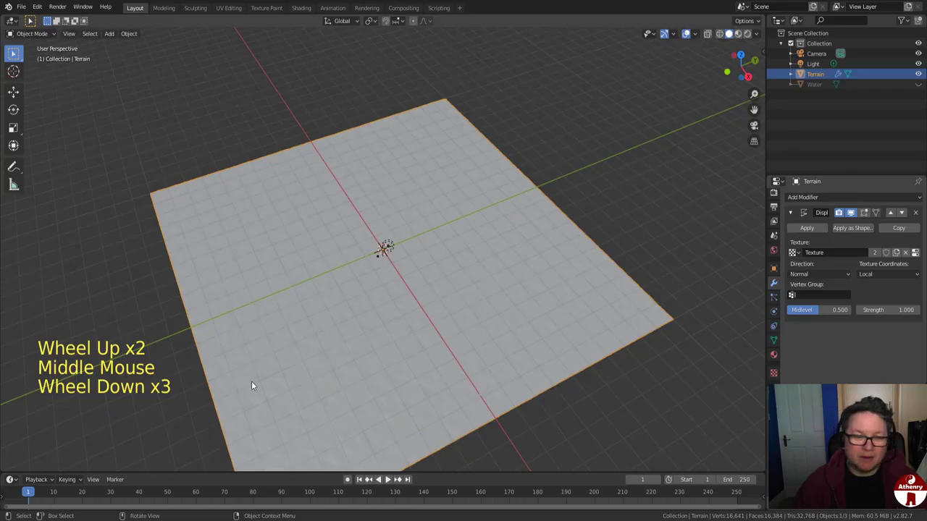
{"action": "scroll", "coordinate": [458, 328], "scroll_direction": "up", "scroll_amount": 2}
{"action": "middle_click_drag", "start_coordinate": [458, 328], "coordinate": [445, 313]}
{"action": "scroll", "coordinate": [444, 327], "scroll_direction": "down", "scroll_amount": 2}
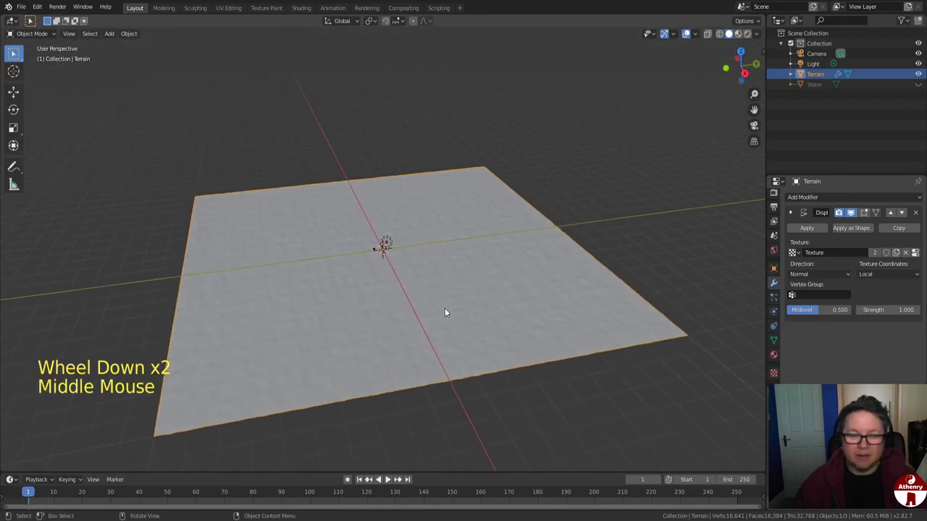
{"action": "scroll", "coordinate": [407, 346], "scroll_direction": "up", "scroll_amount": 1}
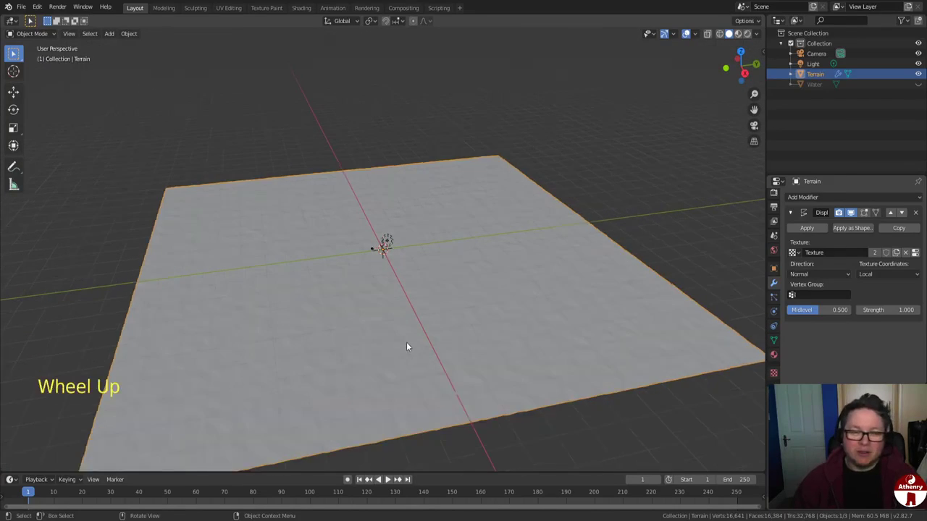
{"action": "scroll", "coordinate": [406, 346], "scroll_direction": "down", "scroll_amount": 1}
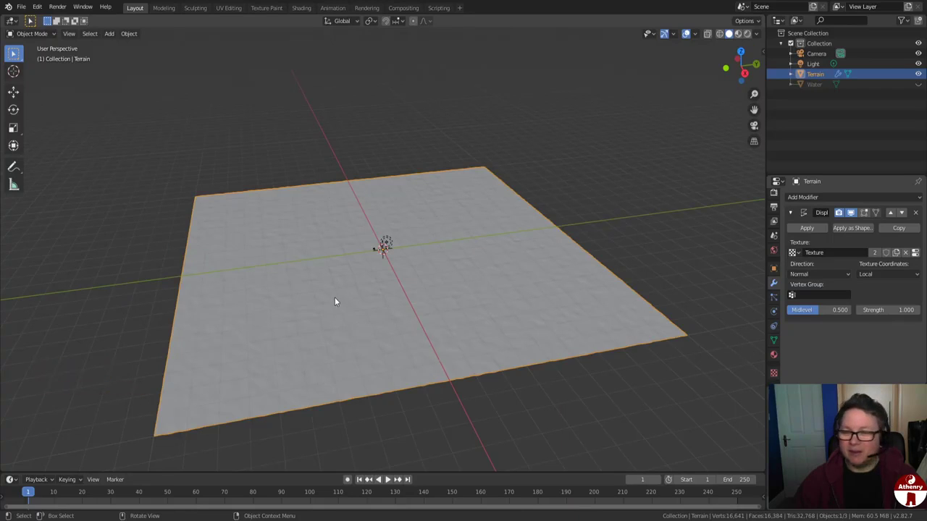
- Set the Displace modifier's strength to 40
{"action": "left_click", "coordinate": [879, 310]}
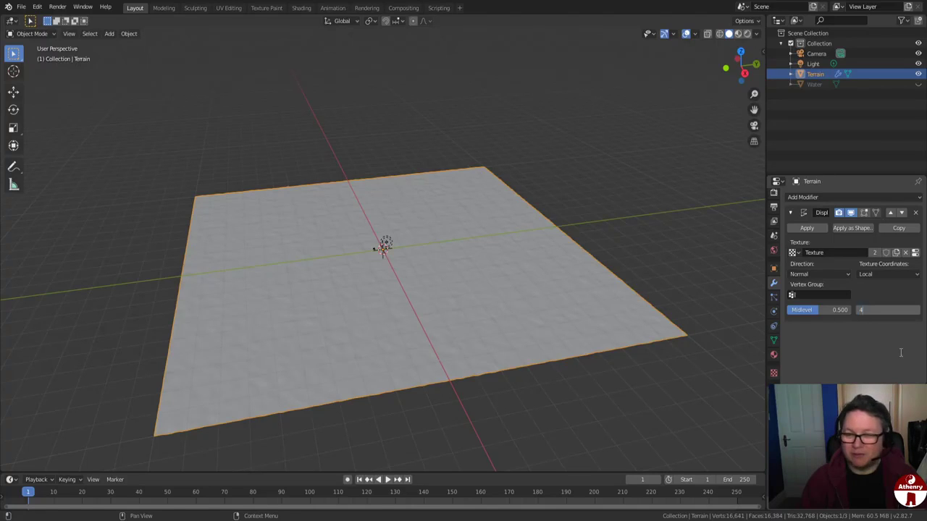
{"action": "key", "text": "Return"}
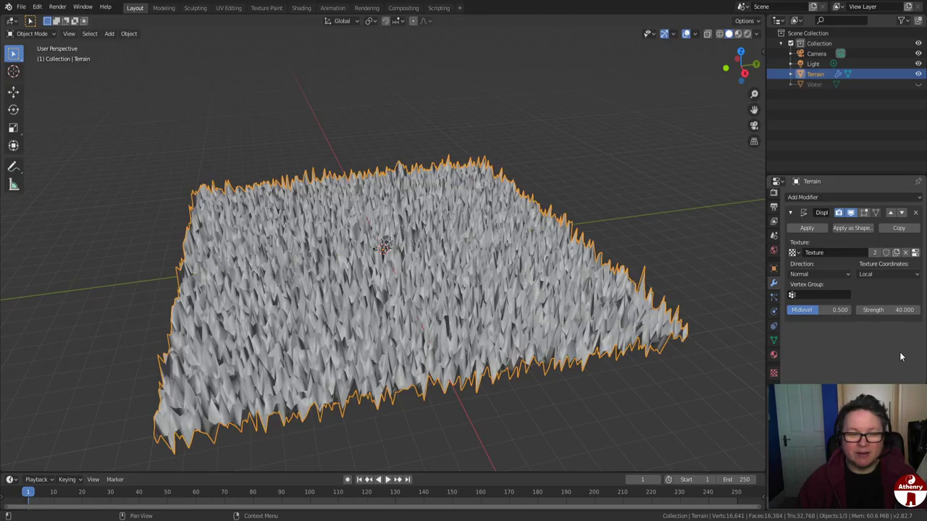
- Inspect the strongly displaced Terrain up close and from above to judge the shape of its peaks
{"action": "middle_click_drag", "start_coordinate": [507, 435], "coordinate": [527, 370]}
{"action": "scroll", "coordinate": [474, 314], "scroll_direction": "up", "scroll_amount": 2}
{"action": "scroll", "coordinate": [482, 309], "scroll_direction": "down", "scroll_amount": 2}
{"action": "scroll", "coordinate": [525, 366], "scroll_direction": "up", "scroll_amount": 3}
{"action": "middle_click_drag", "start_coordinate": [456, 346], "coordinate": [450, 319]}
{"action": "scroll", "coordinate": [450, 323], "scroll_direction": "up", "scroll_amount": 2}
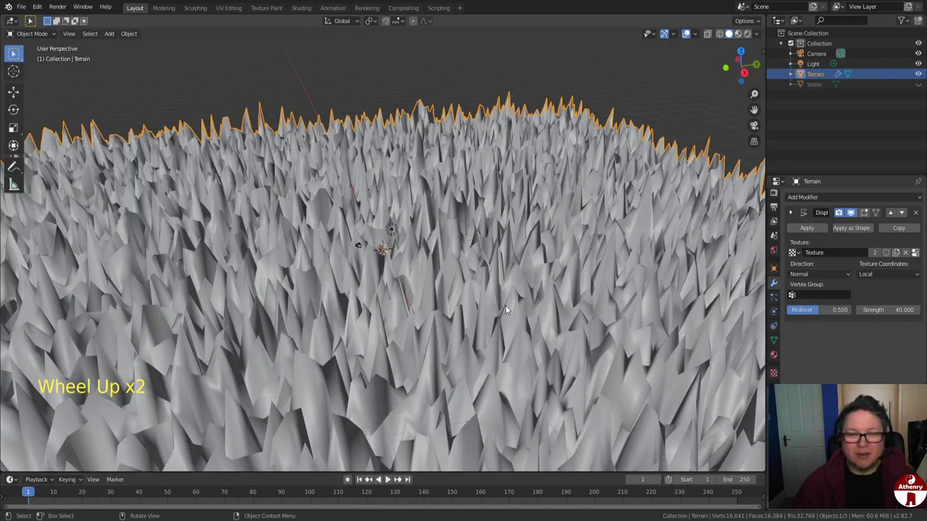
{"action": "scroll", "coordinate": [522, 340], "scroll_direction": "down", "scroll_amount": 5}
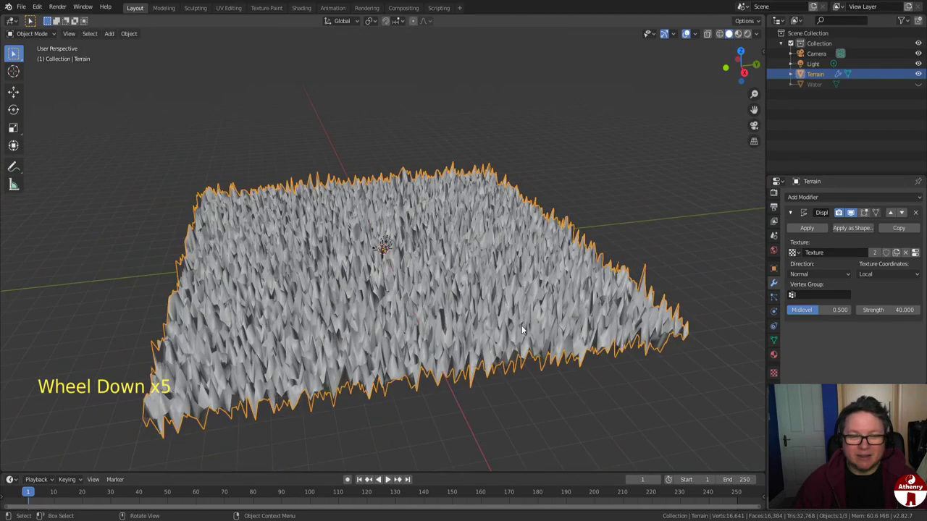
{"action": "middle_click_drag", "start_coordinate": [520, 341], "coordinate": [523, 346]}
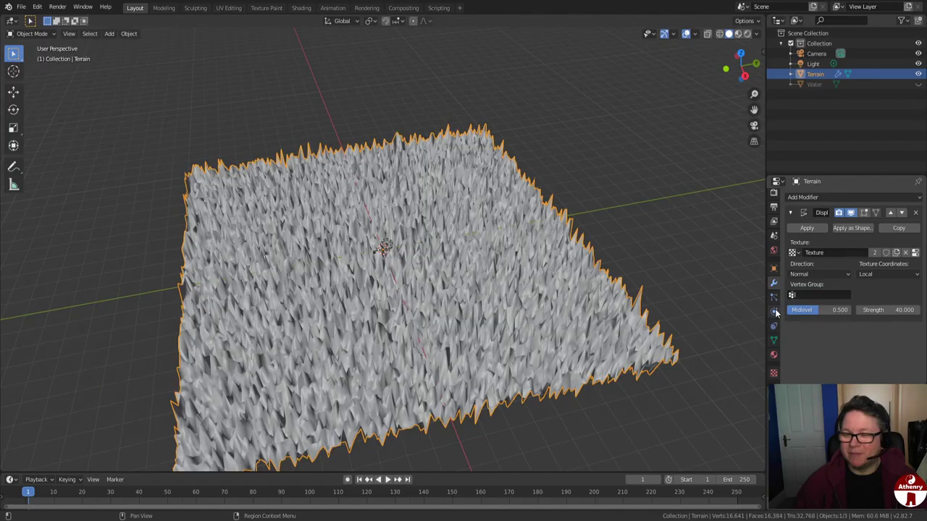
- Open the Terrain's Clouds texture settings and raise the noise size to 2.00
{"action": "left_click", "coordinate": [773, 374]}
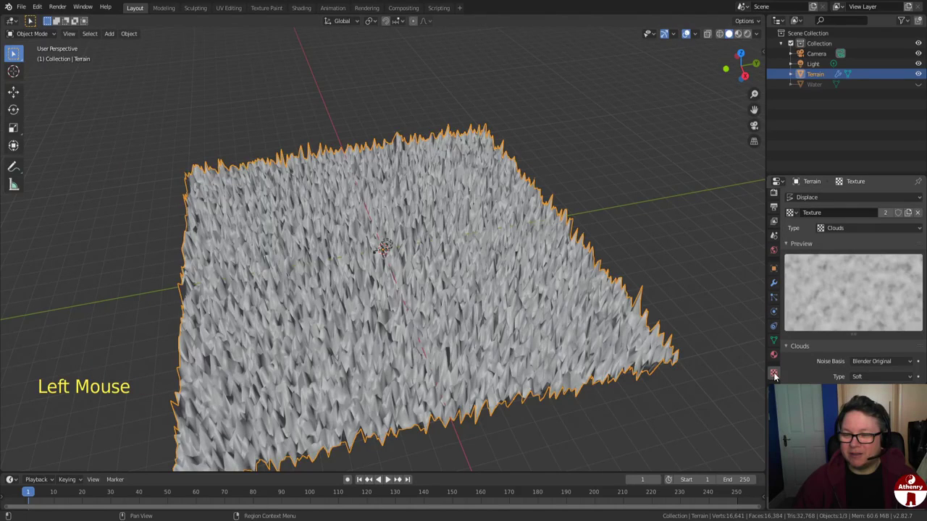
{"action": "scroll", "coordinate": [863, 372], "scroll_direction": "down", "scroll_amount": 4}
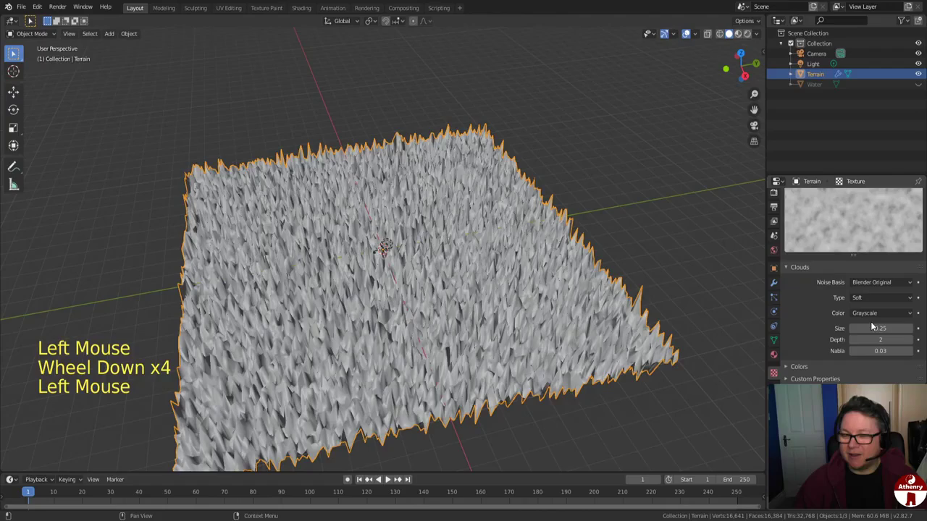
{"action": "double_click", "coordinate": [871, 328]}
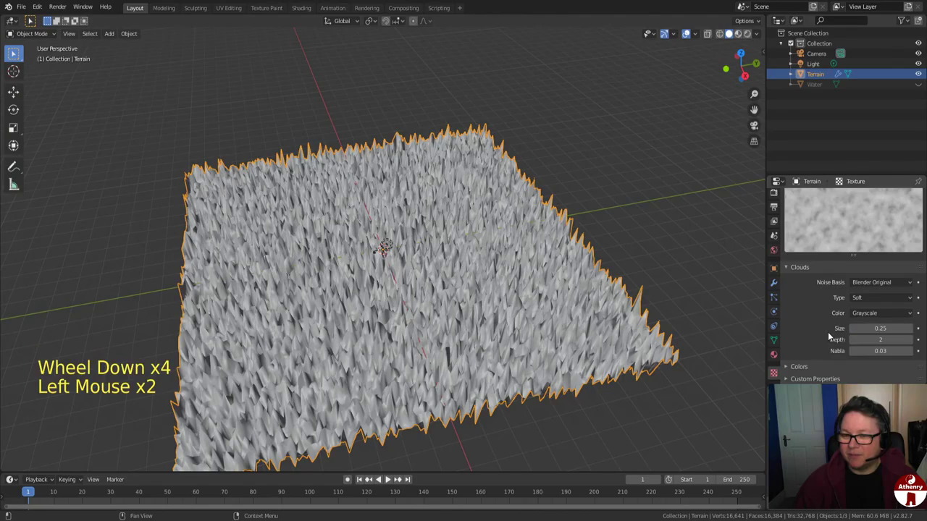
{"action": "left_click", "coordinate": [860, 328]}
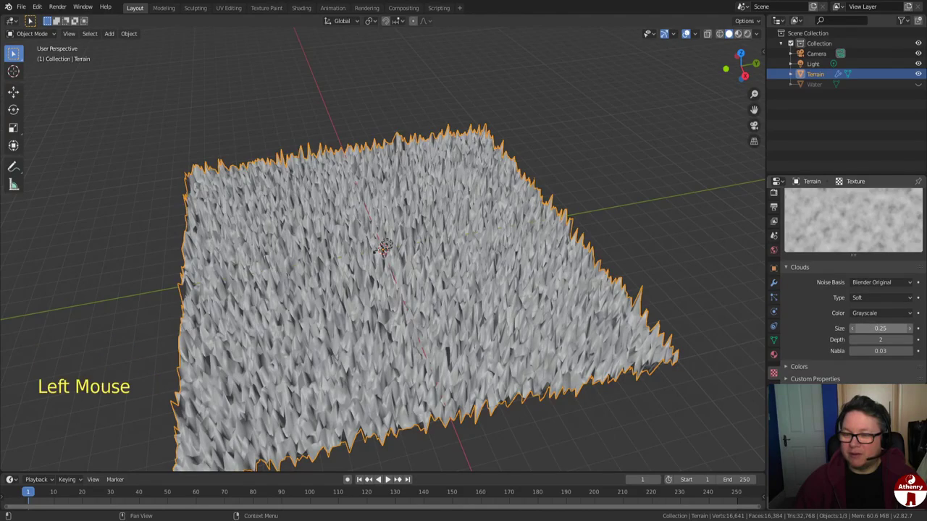
{"action": "left_click_drag", "start_coordinate": [860, 328], "coordinate": [911, 328]}
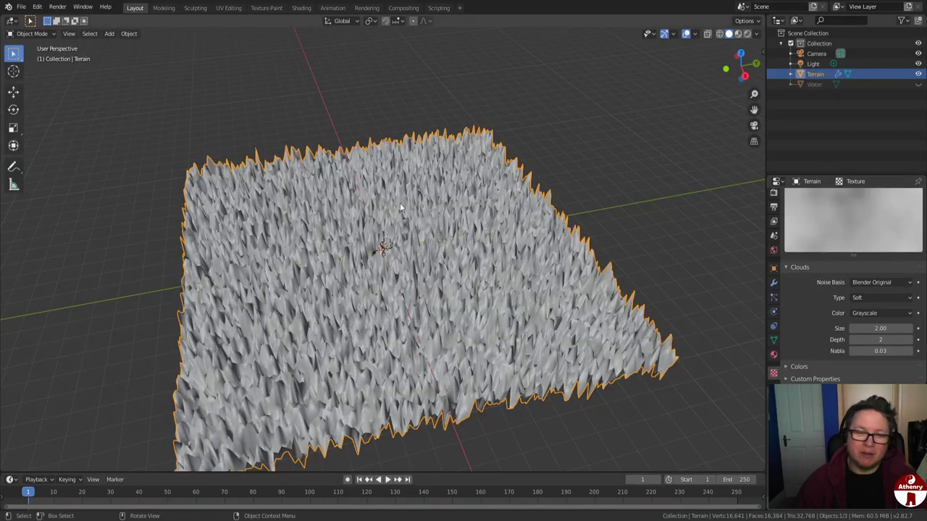
- Set the Clouds texture's noise size to 30
{"action": "left_click", "coordinate": [867, 328]}
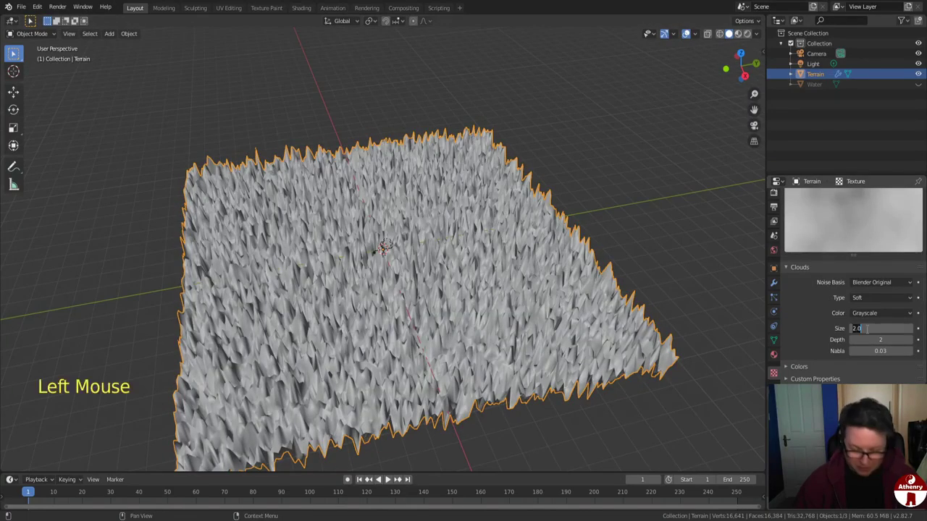
{"action": "type", "text": "30"}
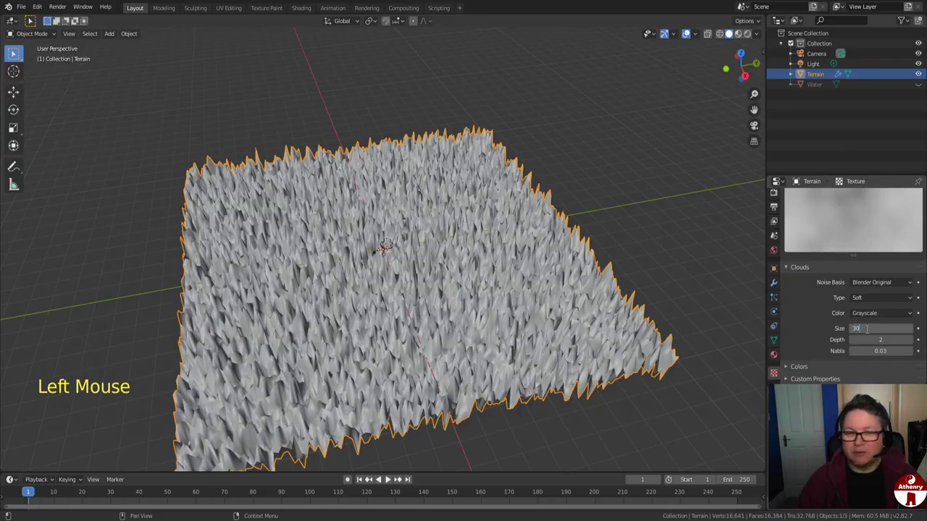
{"action": "key", "text": "Return"}
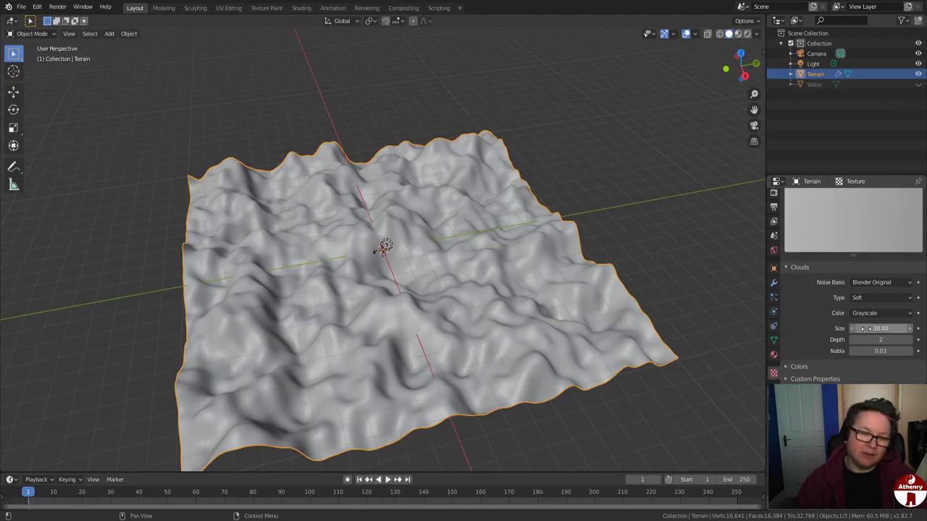
- Set the Clouds texture's noise size to 40
{"action": "left_click", "coordinate": [876, 328]}
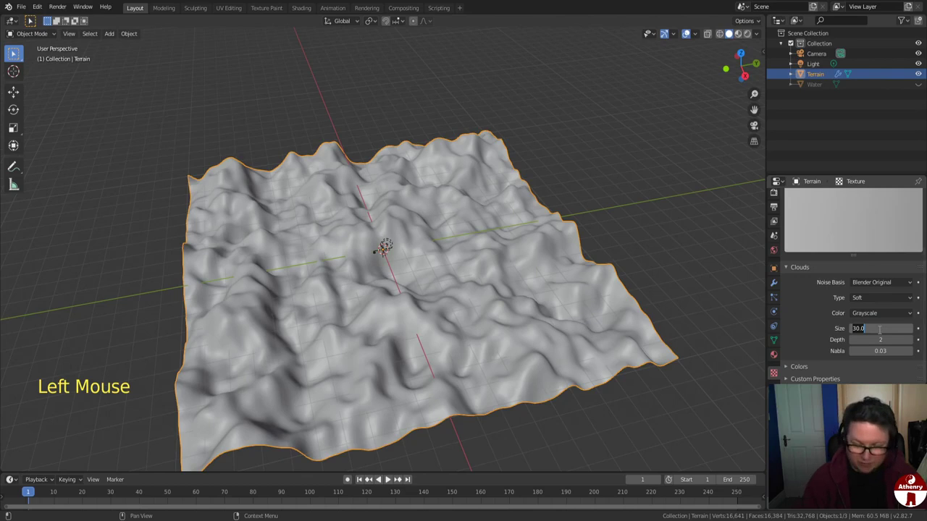
{"action": "type", "text": "40"}
{"action": "key", "text": "Return"}
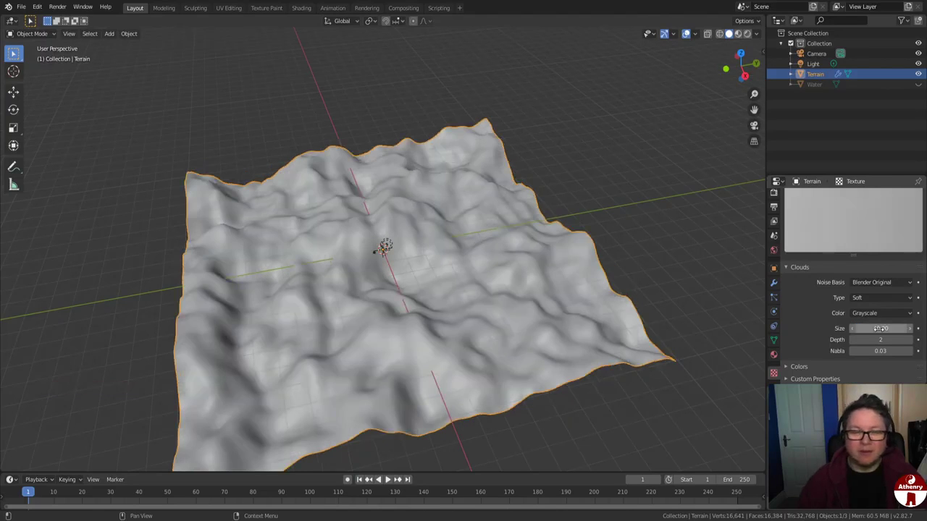
- Fine-tune the Clouds texture's noise size by eye to 37.44 for broad rolling hills
{"action": "mouse_move", "coordinate": [878, 328]}
{"action": "left_mouse_down"}
{"action": "mouse_move", "coordinate": [893, 329]}
{"action": "mouse_move", "coordinate": [861, 329]}
{"action": "mouse_move", "coordinate": [870, 329]}
{"action": "left_mouse_up"}
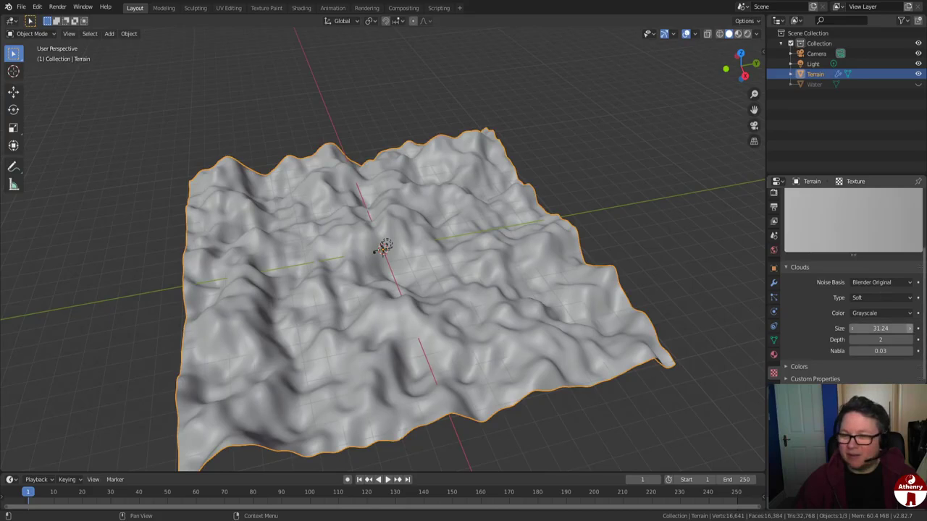
{"action": "left_click", "coordinate": [909, 328]}
{"action": "left_click", "coordinate": [909, 328]}
{"action": "left_click", "coordinate": [909, 328]}
{"action": "left_click", "coordinate": [909, 328]}
{"action": "left_click", "coordinate": [910, 328]}
{"action": "left_click", "coordinate": [909, 328]}
{"action": "left_click", "coordinate": [909, 328]}
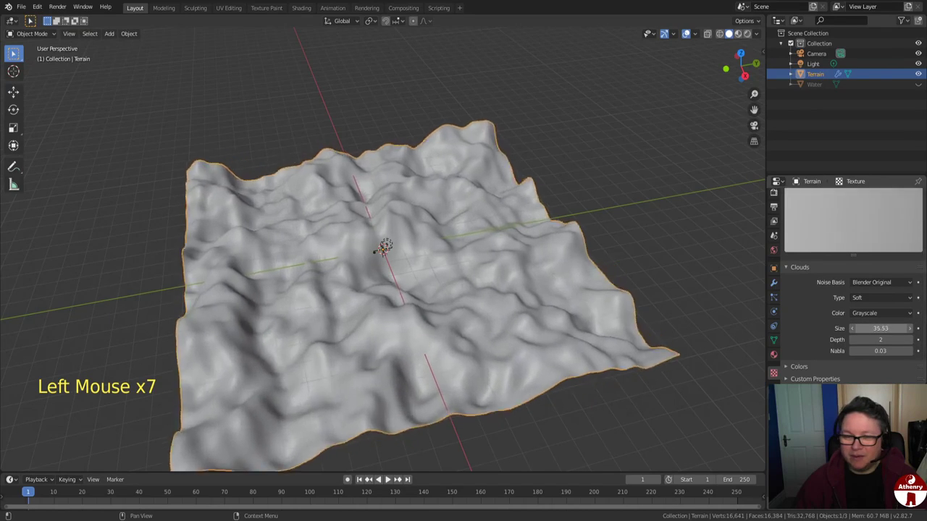
{"action": "mouse_move", "coordinate": [888, 327]}
{"action": "left_mouse_down"}
{"action": "mouse_move", "coordinate": [850, 328]}
{"action": "mouse_move", "coordinate": [885, 327]}
{"action": "mouse_move", "coordinate": [869, 328]}
{"action": "left_mouse_up"}
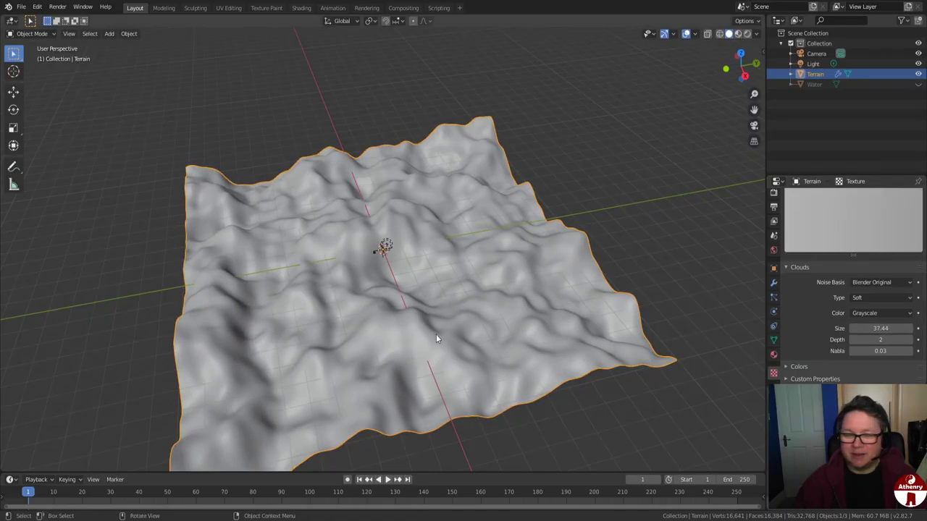
- Show the Water plane temporarily to check where it meets the terrain, and hide it again
{"action": "middle_click_drag", "start_coordinate": [436, 334], "coordinate": [361, 291]}
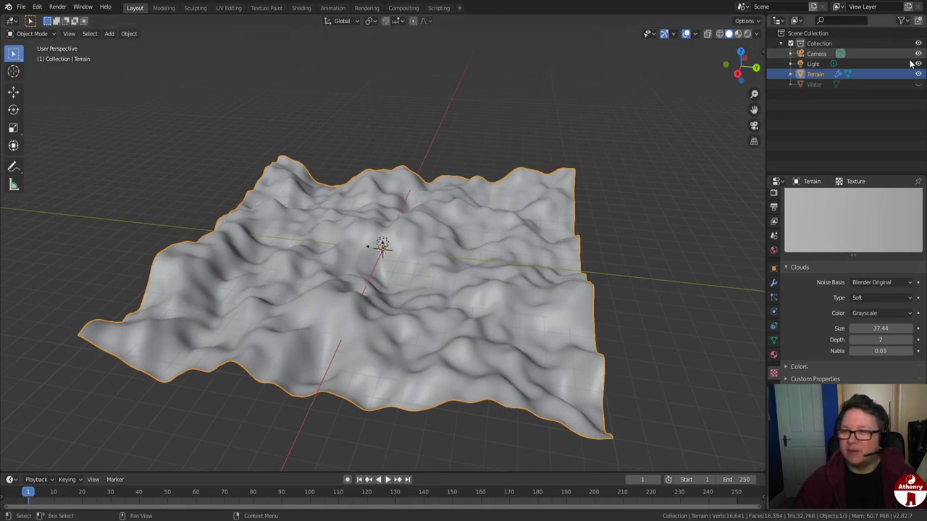
{"action": "left_click", "coordinate": [918, 84]}
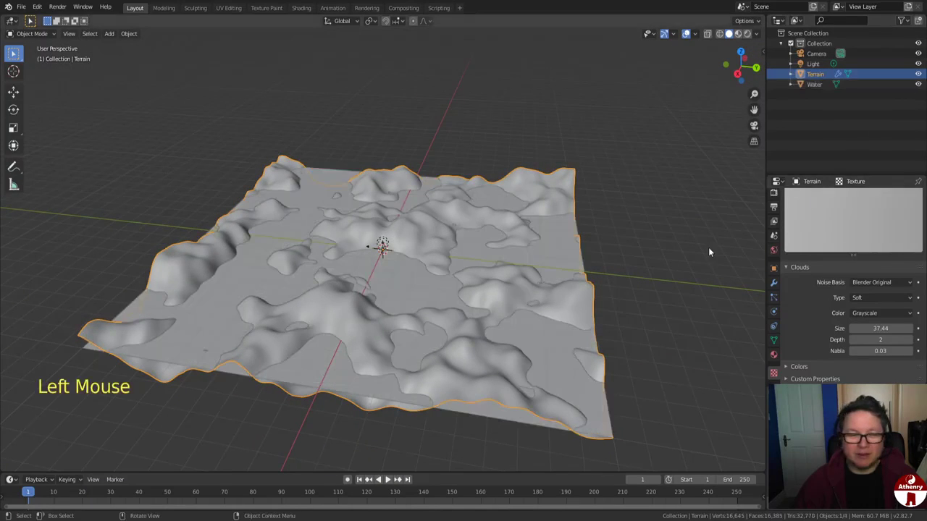
{"action": "scroll", "coordinate": [630, 254], "scroll_direction": "up", "scroll_amount": 2}
{"action": "middle_click_drag", "start_coordinate": [553, 257], "coordinate": [532, 283]}
{"action": "scroll", "coordinate": [478, 257], "scroll_direction": "down", "scroll_amount": 3}
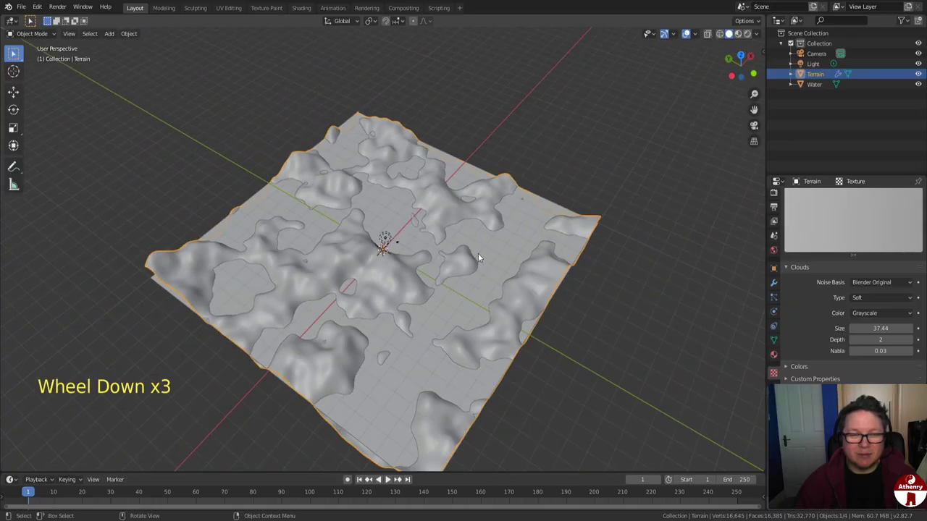
{"action": "left_click", "coordinate": [918, 84]}
{"action": "scroll", "coordinate": [521, 275], "scroll_direction": "up", "scroll_amount": 2}
{"action": "middle_click_drag", "start_coordinate": [522, 275], "coordinate": [404, 234]}
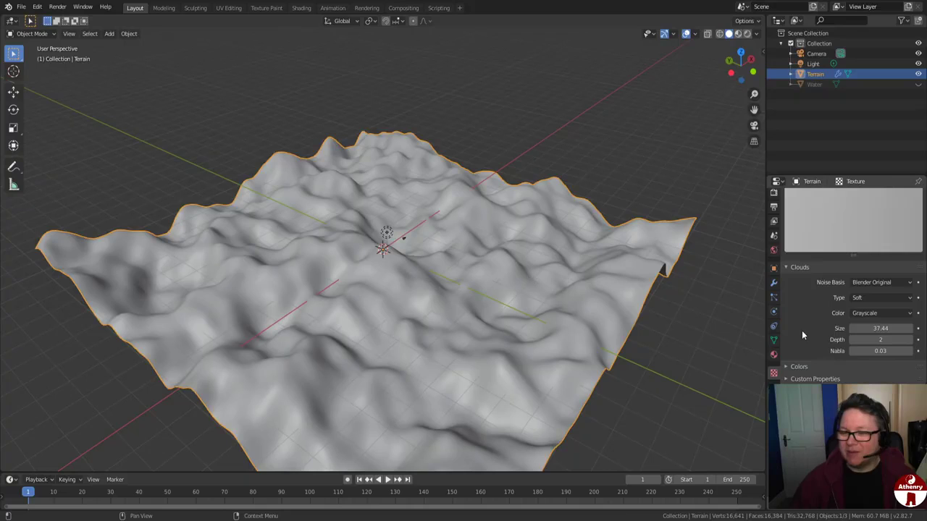
- Open the Terrain's Displace modifier settings and inspect the hills from a low angle
{"action": "left_click", "coordinate": [773, 282]}
{"action": "middle_click_drag", "start_coordinate": [561, 340], "coordinate": [423, 329]}
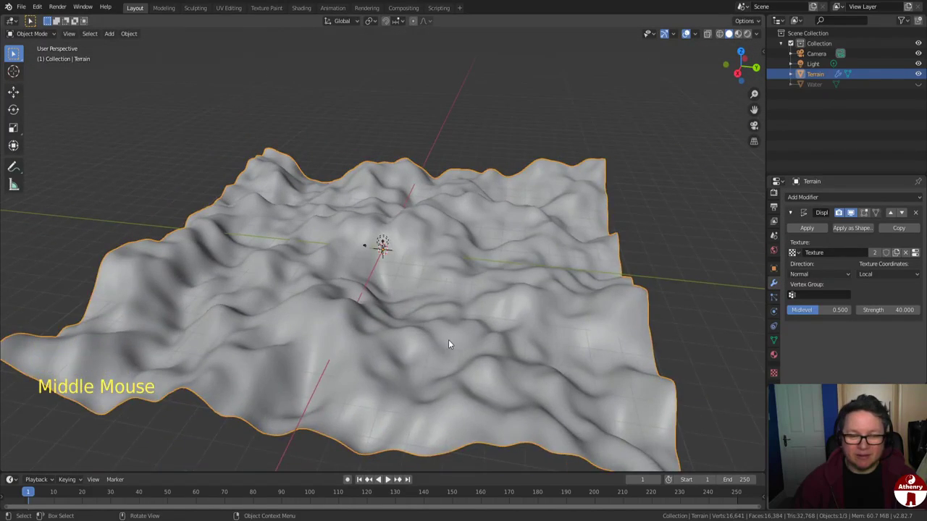
{"action": "scroll", "coordinate": [449, 341], "scroll_direction": "up", "scroll_amount": 2}
{"action": "scroll", "coordinate": [448, 340], "scroll_direction": "down", "scroll_amount": 2}
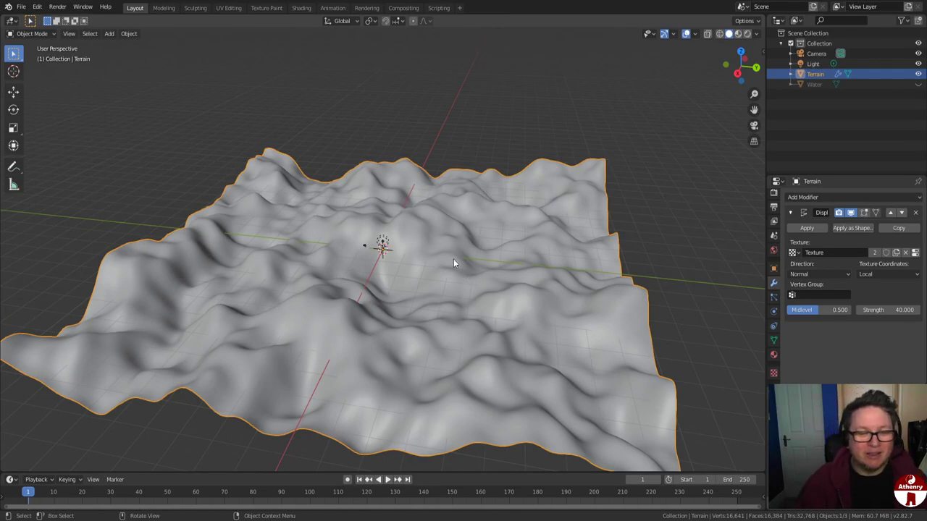
{"action": "scroll", "coordinate": [293, 322], "scroll_direction": "up", "scroll_amount": 1}
{"action": "middle_click_drag", "start_coordinate": [293, 326], "coordinate": [395, 301]}
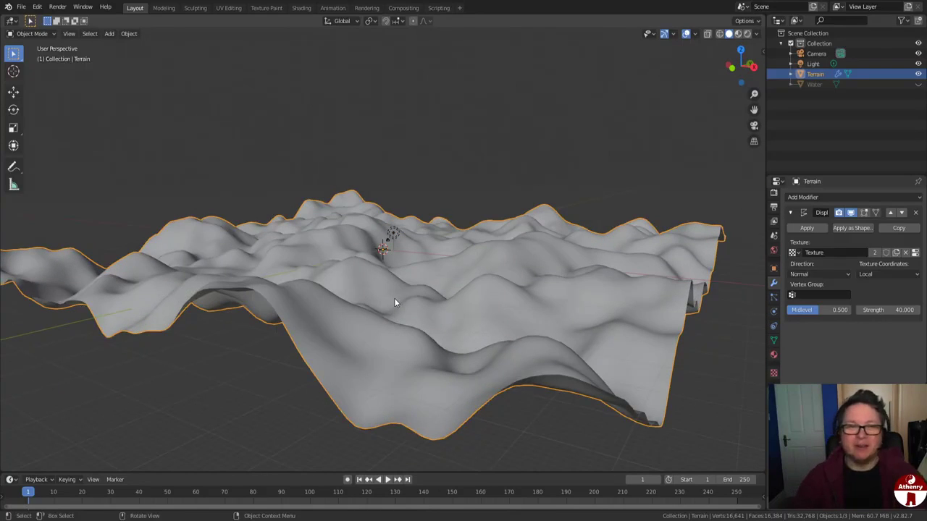
- Switch to the Shading workspace, create a new material for the Terrain, and display its material properties
{"action": "left_click", "coordinate": [301, 8]}
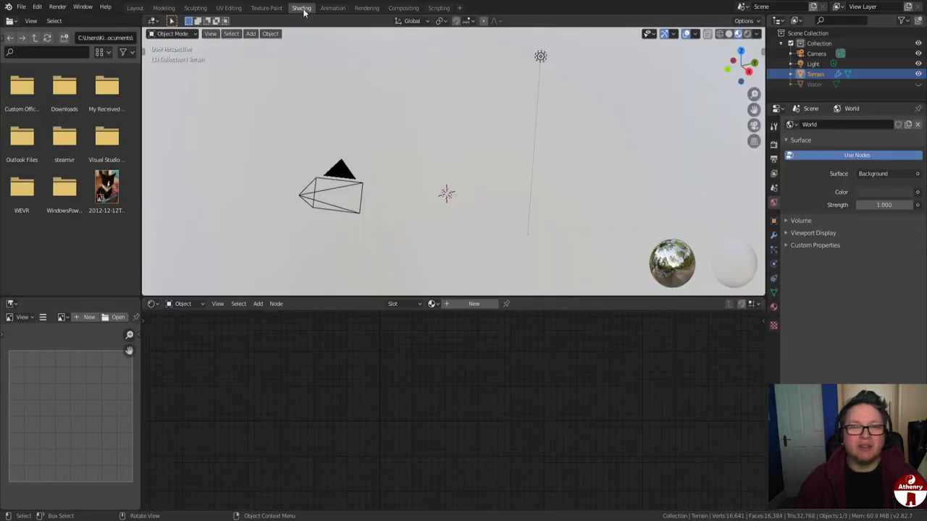
{"action": "scroll", "coordinate": [447, 196], "scroll_direction": "down", "scroll_amount": 8}
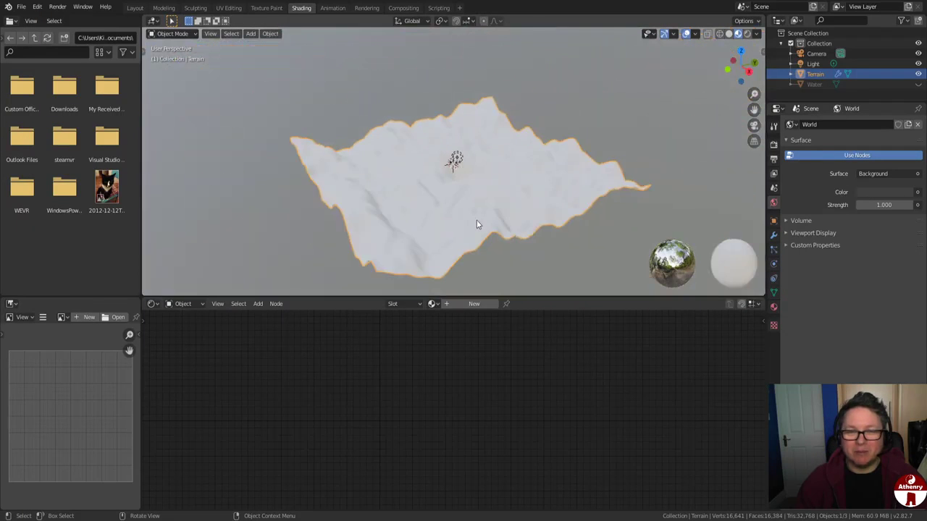
{"action": "middle_click_drag", "start_coordinate": [474, 222], "coordinate": [622, 221]}
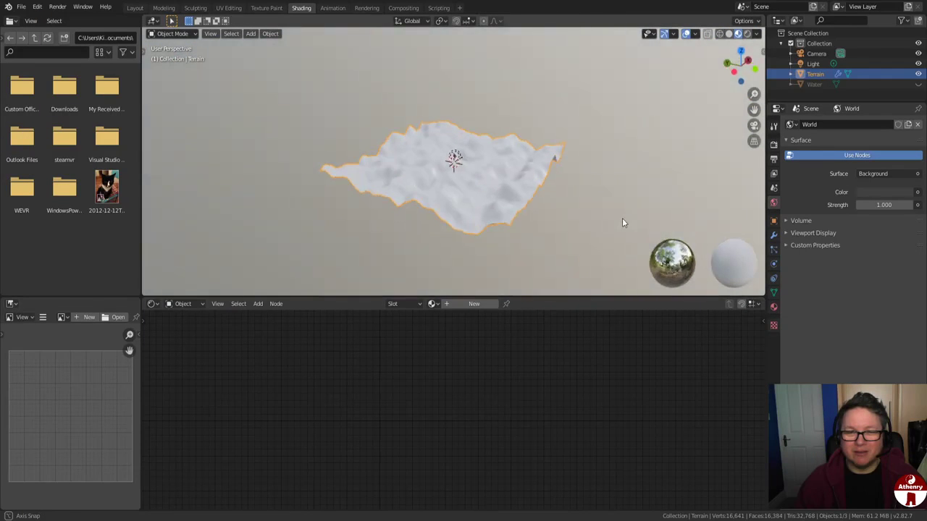
{"action": "left_click", "coordinate": [471, 306]}
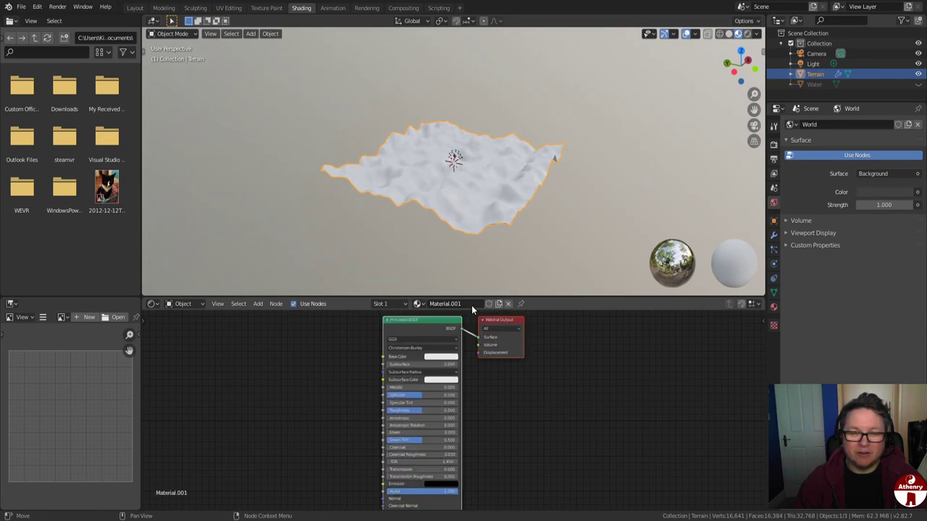
{"action": "left_click", "coordinate": [773, 307]}
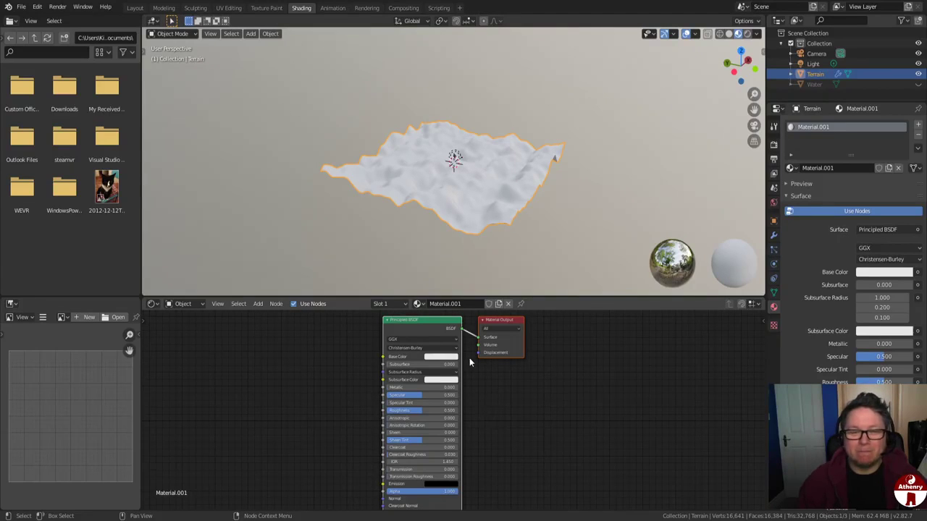
- Shift the Principled BSDF and Material Output nodes to the right to free space for input nodes
{"action": "left_click_drag", "start_coordinate": [495, 319], "coordinate": [592, 315]}
{"action": "middle_click_drag", "start_coordinate": [462, 229], "coordinate": [519, 209]}
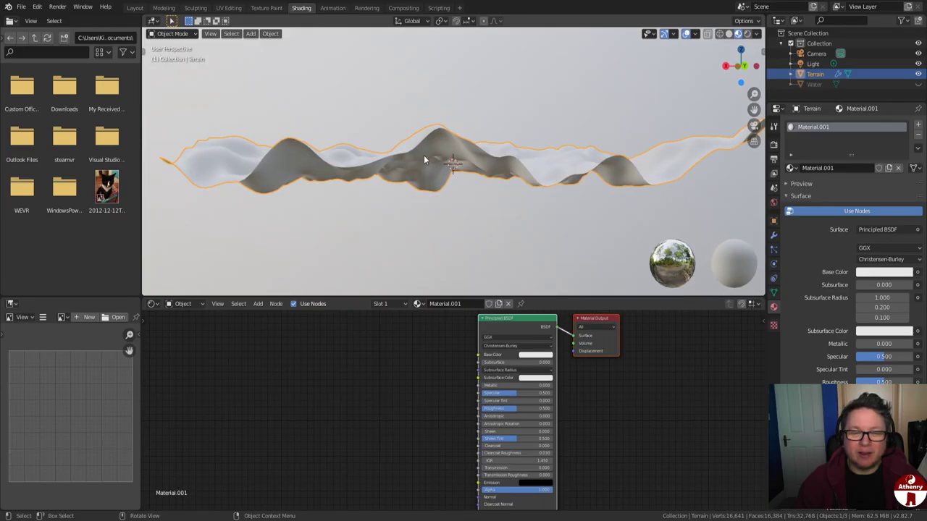
{"action": "middle_click_drag", "start_coordinate": [424, 159], "coordinate": [482, 237]}
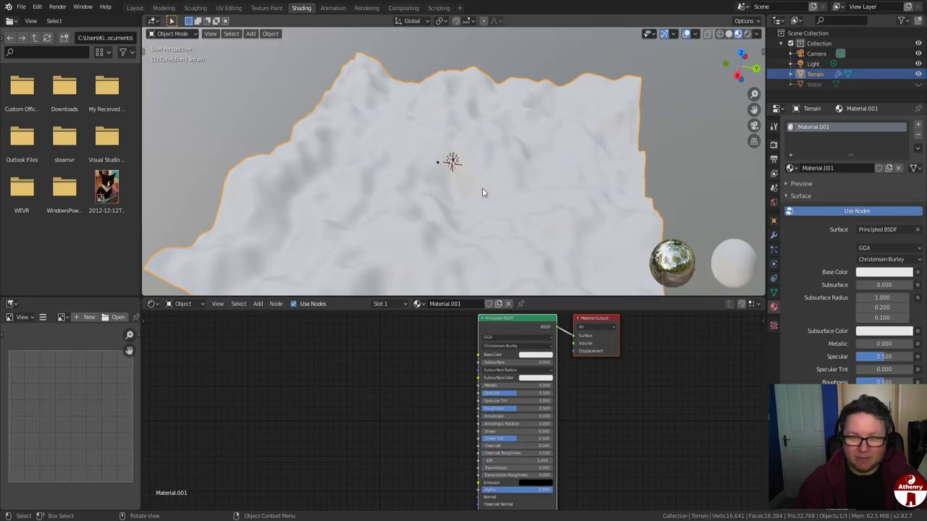
{"action": "mouse_move", "coordinate": [483, 192]}
{"action": "middle_mouse_down"}
{"action": "mouse_move", "coordinate": [511, 174]}
{"action": "mouse_move", "coordinate": [477, 185]}
{"action": "mouse_move", "coordinate": [380, 180]}
{"action": "mouse_move", "coordinate": [404, 168]}
{"action": "mouse_move", "coordinate": [524, 220]}
{"action": "middle_mouse_up"}
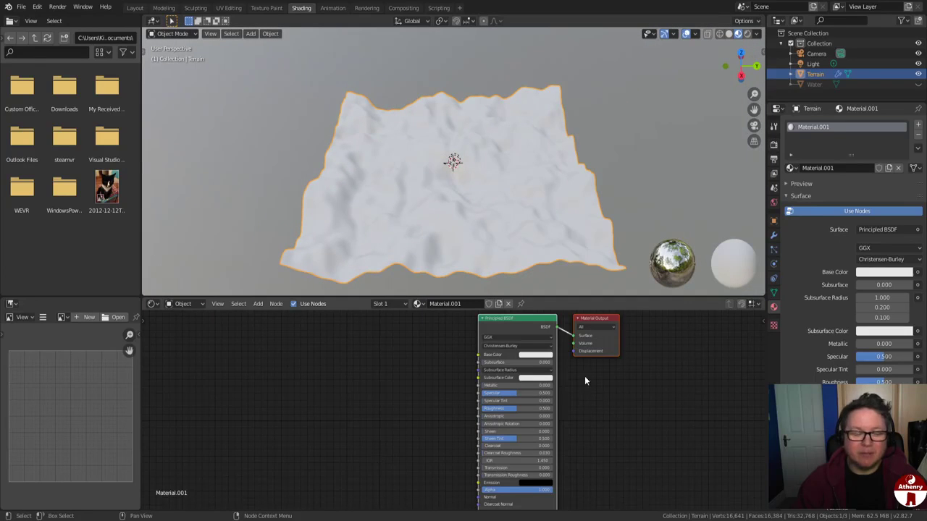
{"action": "middle_click_drag", "start_coordinate": [398, 273], "coordinate": [446, 188]}
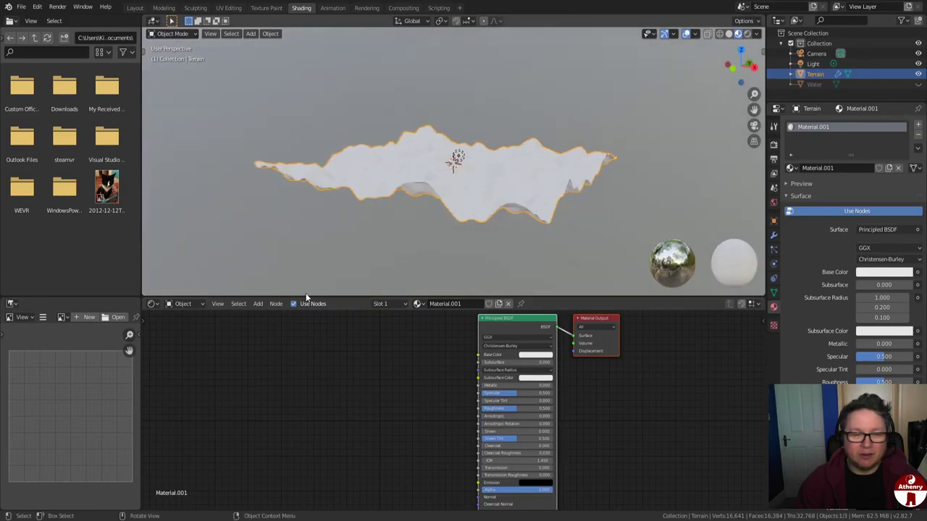
- Add a Geometry node to the Terrain material and place it to the left of the Principled BSDF
{"action": "left_click", "coordinate": [275, 305]}
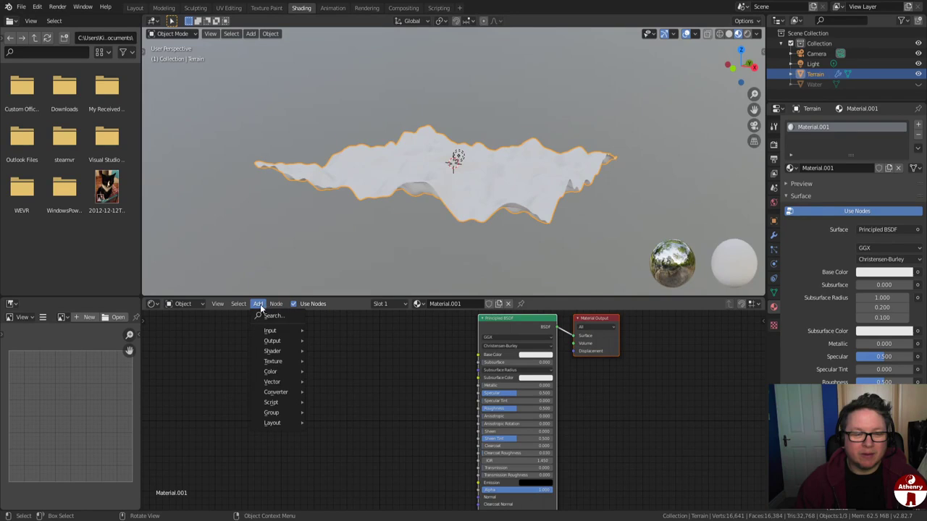
{"action": "left_click", "coordinate": [269, 316]}
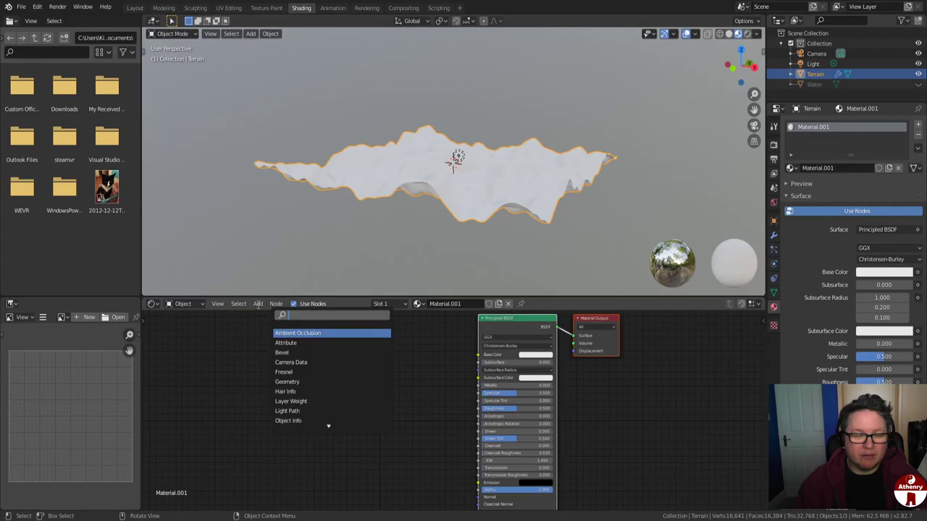
{"action": "left_click", "coordinate": [257, 307]}
{"action": "left_click", "coordinate": [258, 307]}
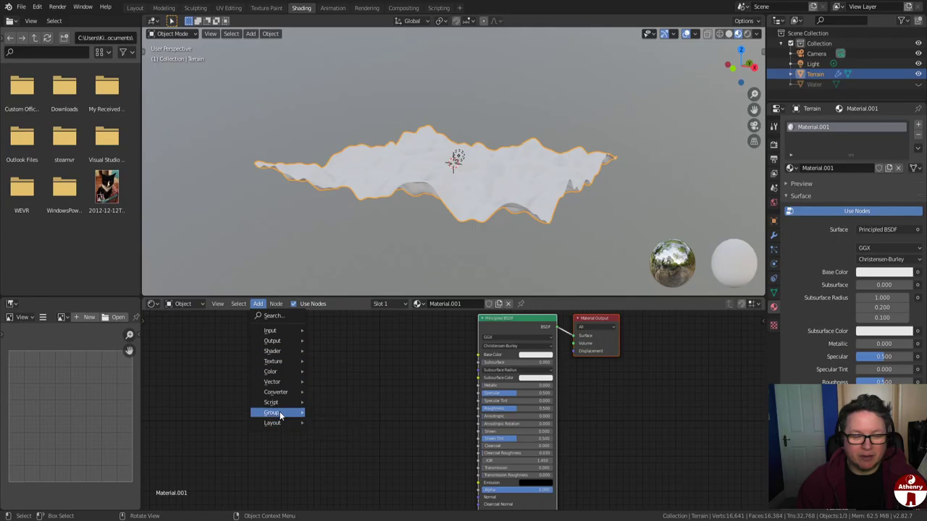
{"action": "mouse_move", "coordinate": [279, 413]}
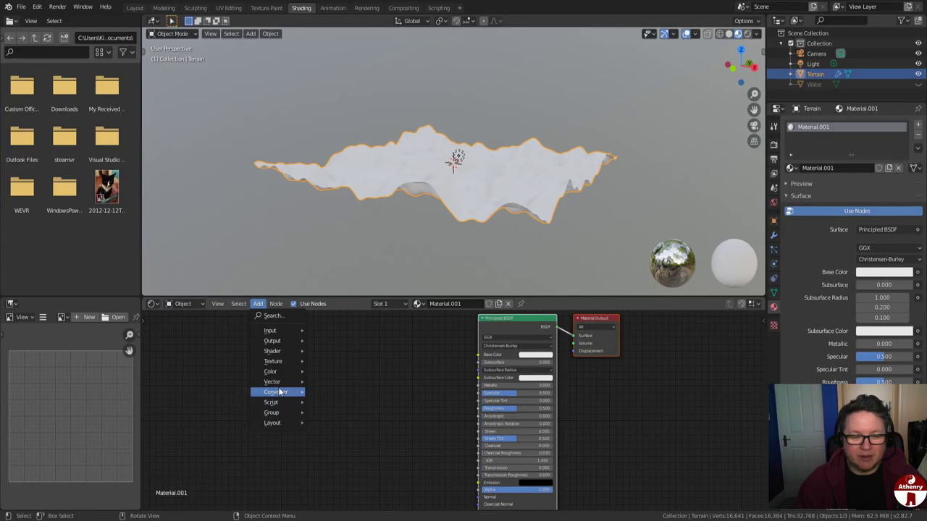
{"action": "left_click", "coordinate": [273, 315]}
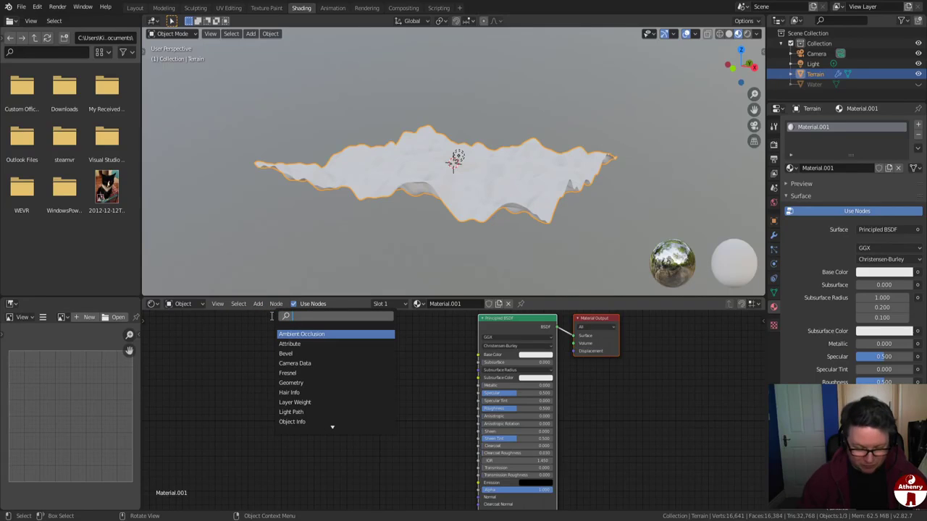
{"action": "type", "text": "ge"}
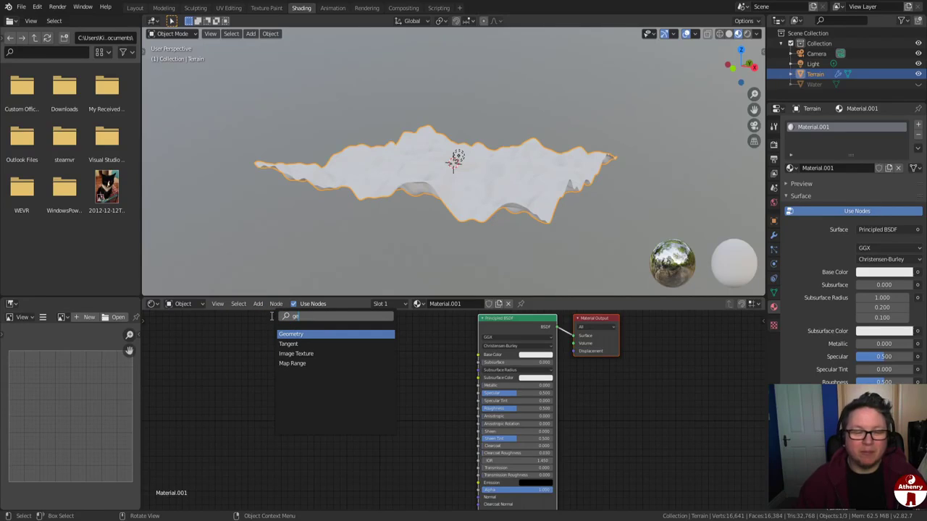
{"action": "left_click", "coordinate": [290, 334]}
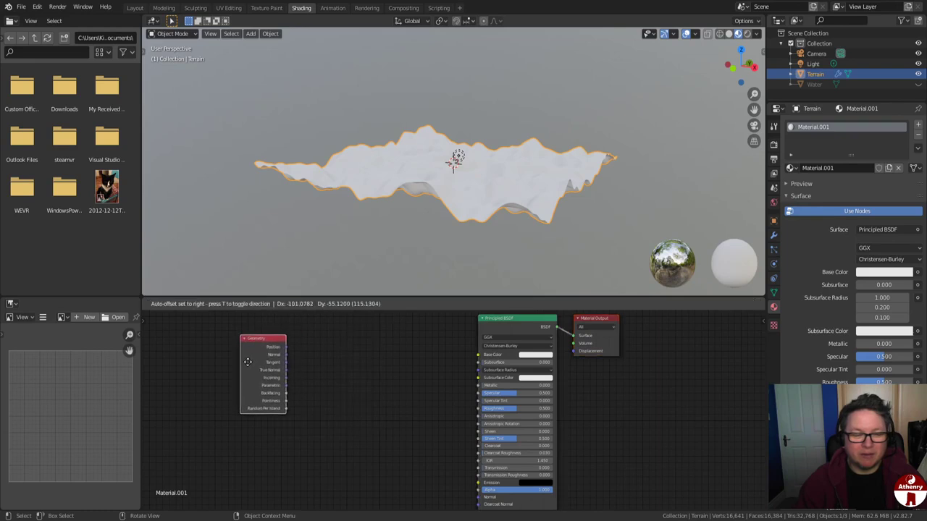
{"action": "left_click", "coordinate": [247, 361]}
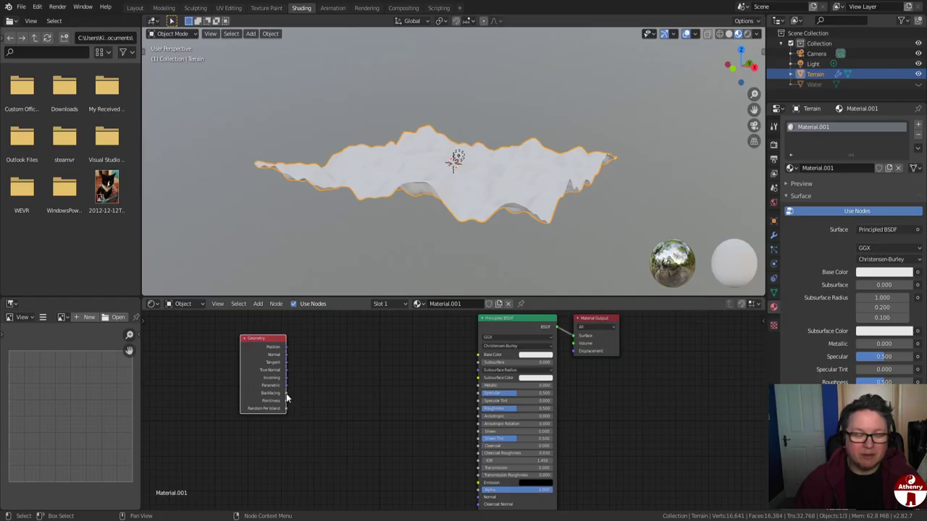
- Move the Geometry node slightly farther away from the Principled BSDF node
{"action": "scroll", "coordinate": [368, 244], "scroll_direction": "up", "scroll_amount": 3}
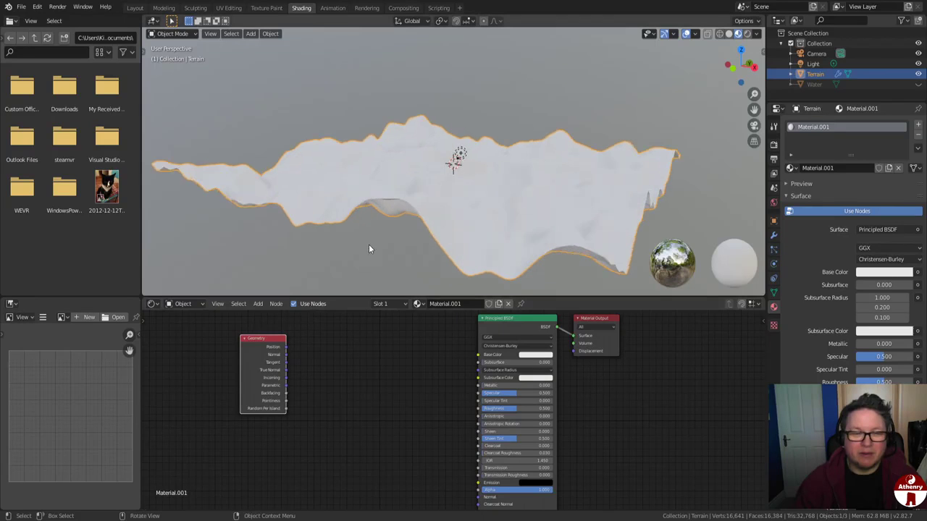
{"action": "scroll", "coordinate": [387, 236], "scroll_direction": "up", "scroll_amount": 3}
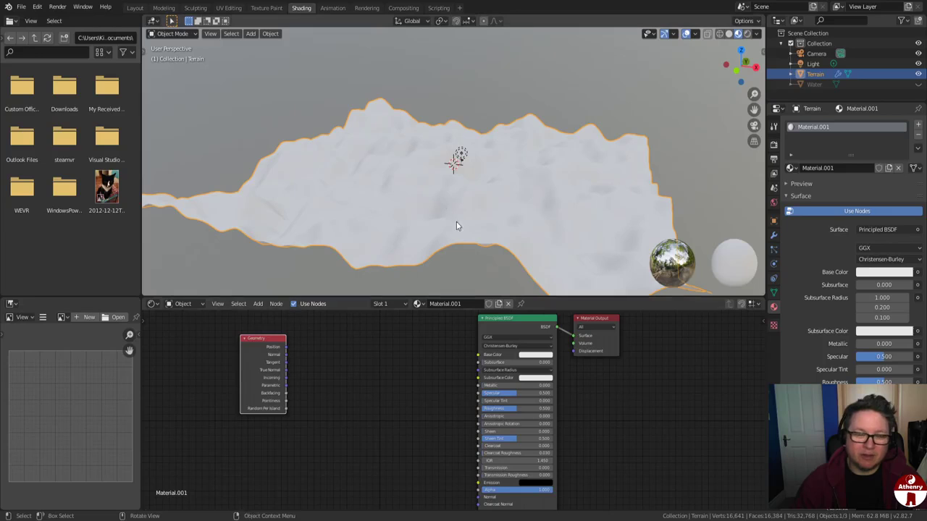
{"action": "scroll", "coordinate": [483, 187], "scroll_direction": "up", "scroll_amount": 10}
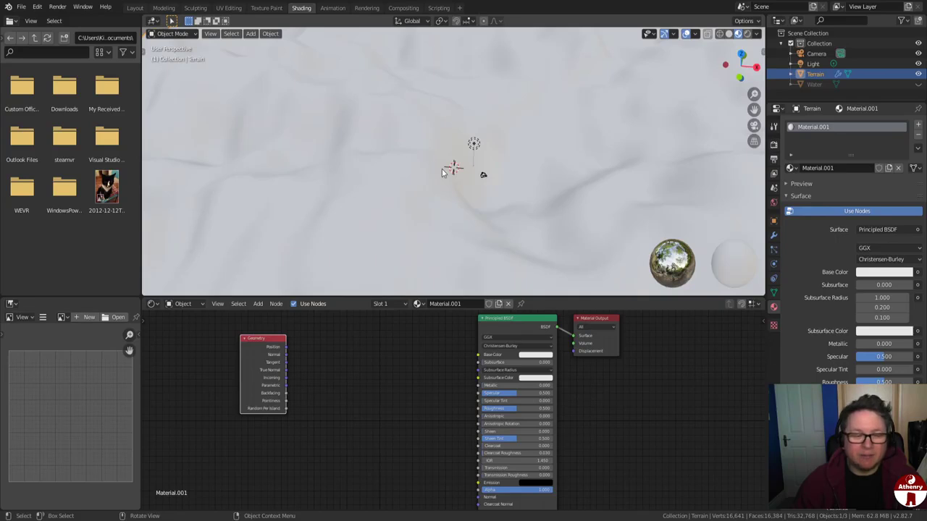
{"action": "middle_click_drag", "start_coordinate": [566, 161], "coordinate": [572, 136]}
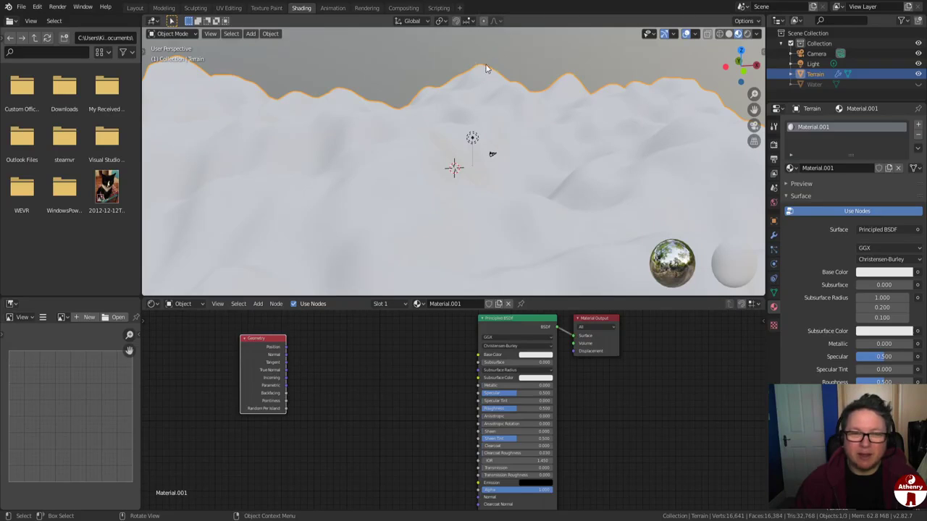
{"action": "scroll", "coordinate": [492, 118], "scroll_direction": "down", "scroll_amount": 6}
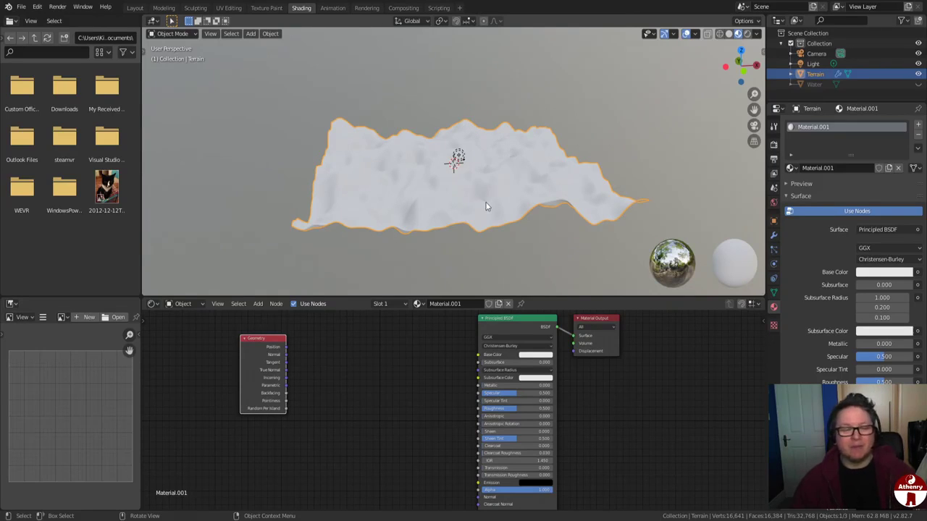
{"action": "left_click_drag", "start_coordinate": [279, 352], "coordinate": [262, 353]}
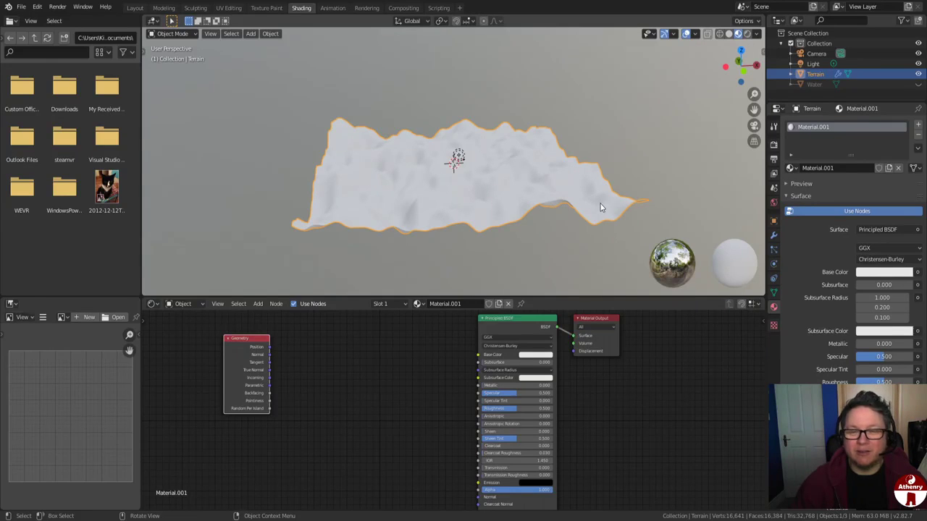
- Examine the Terrain from the front view and check its dimensions in the Layout workspace
{"action": "middle_click_drag", "start_coordinate": [320, 123], "coordinate": [436, 200]}
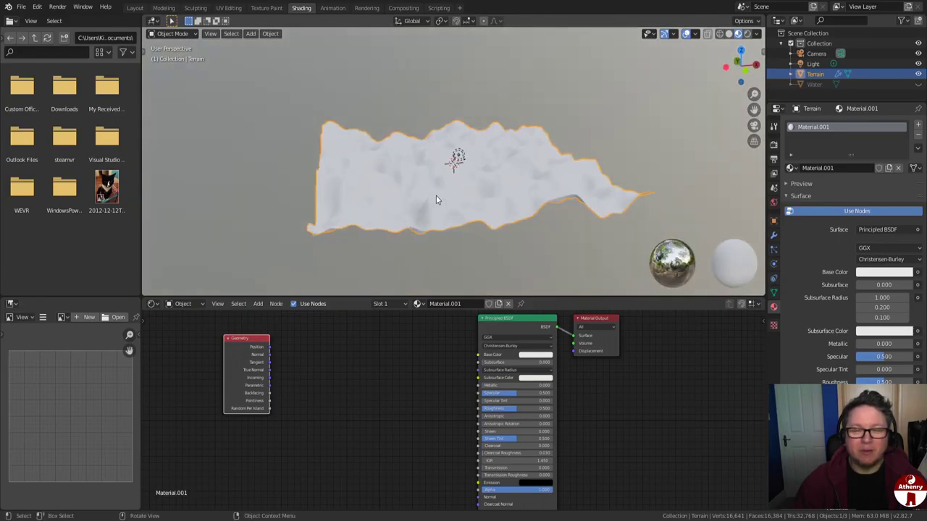
{"action": "left_click", "coordinate": [738, 78]}
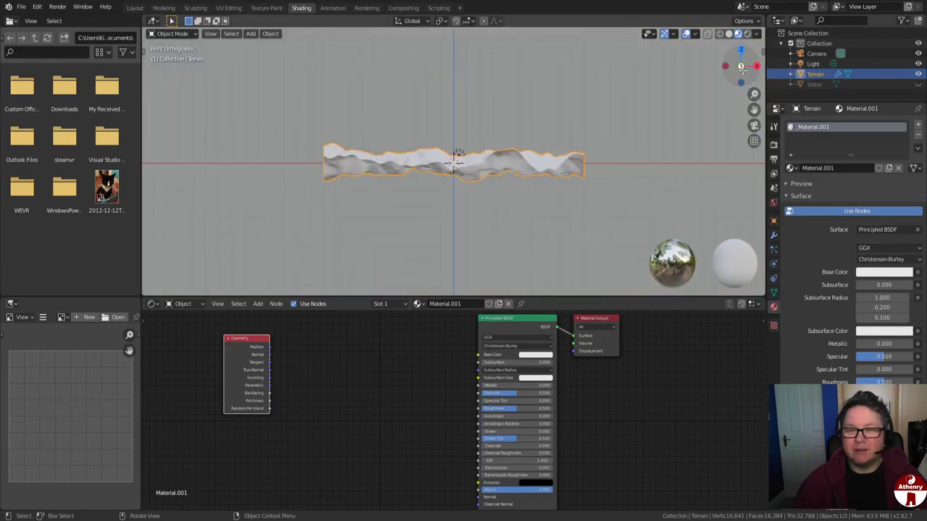
{"action": "left_click", "coordinate": [135, 8]}
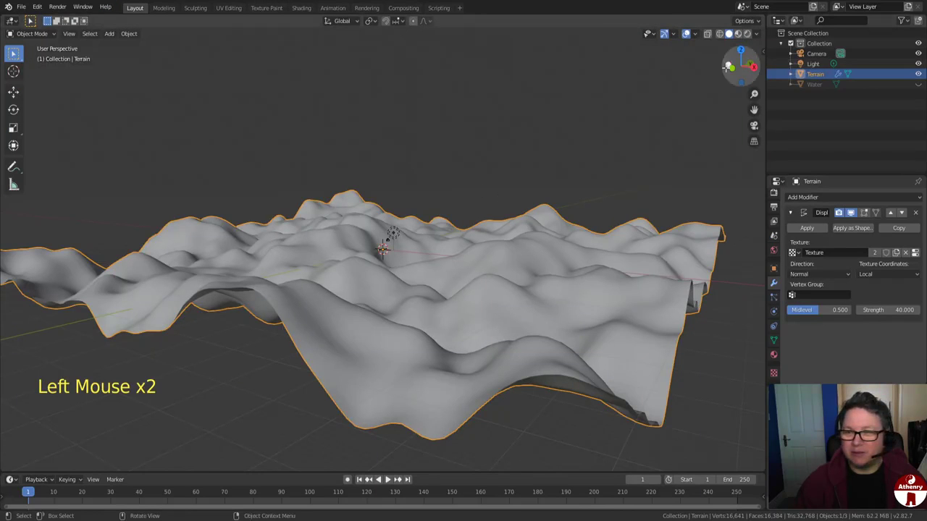
{"action": "left_click", "coordinate": [747, 65]}
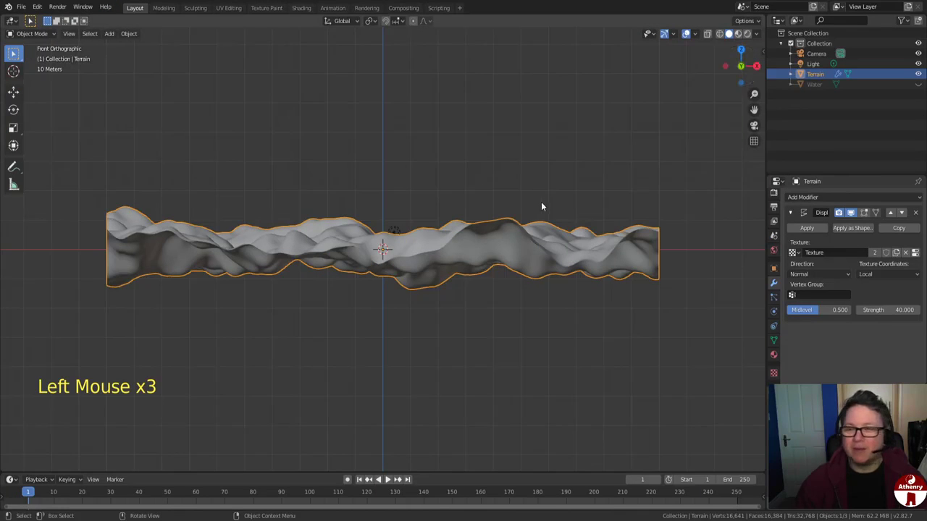
{"action": "key", "text": "n"}
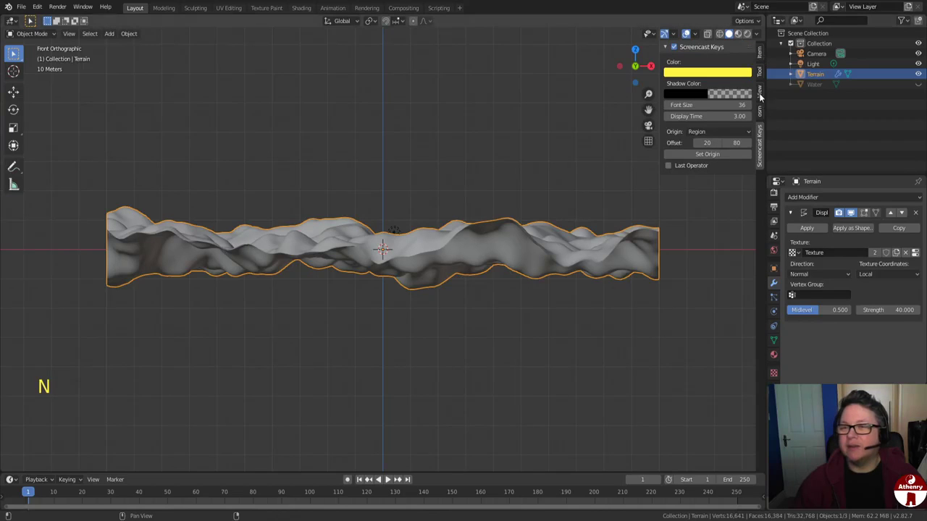
{"action": "left_click", "coordinate": [759, 55]}
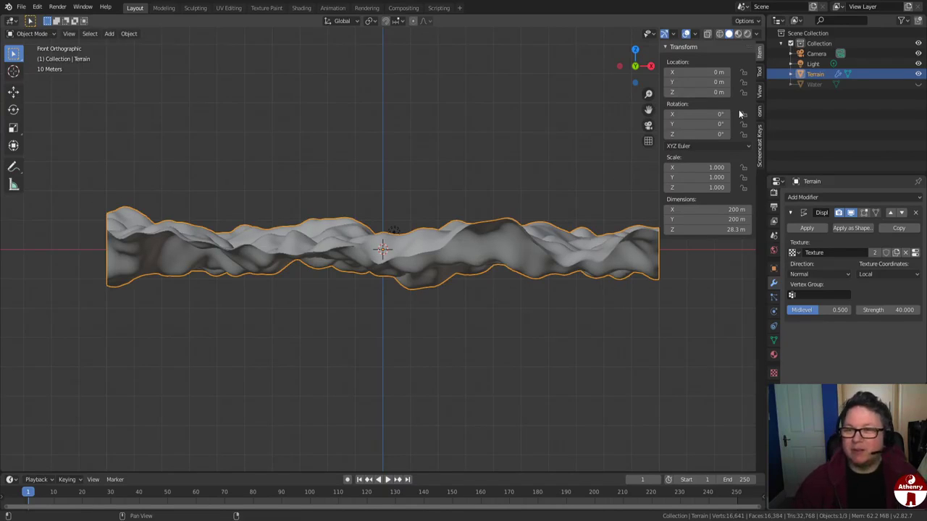
{"action": "key", "text": "n"}
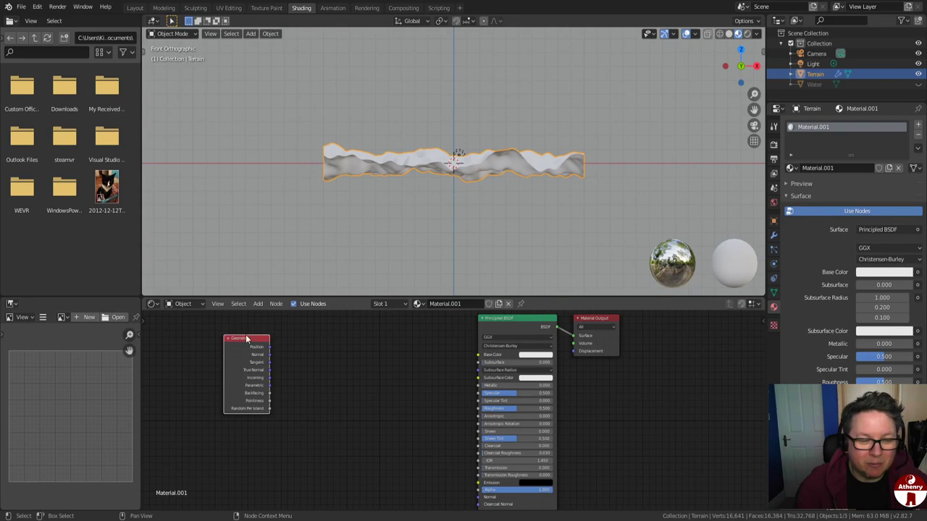
- Shift the Geometry node slightly farther left and place a new Separate XYZ node beside it, on the side facing the Principled BSDF
{"action": "left_click_drag", "start_coordinate": [246, 338], "coordinate": [229, 338]}
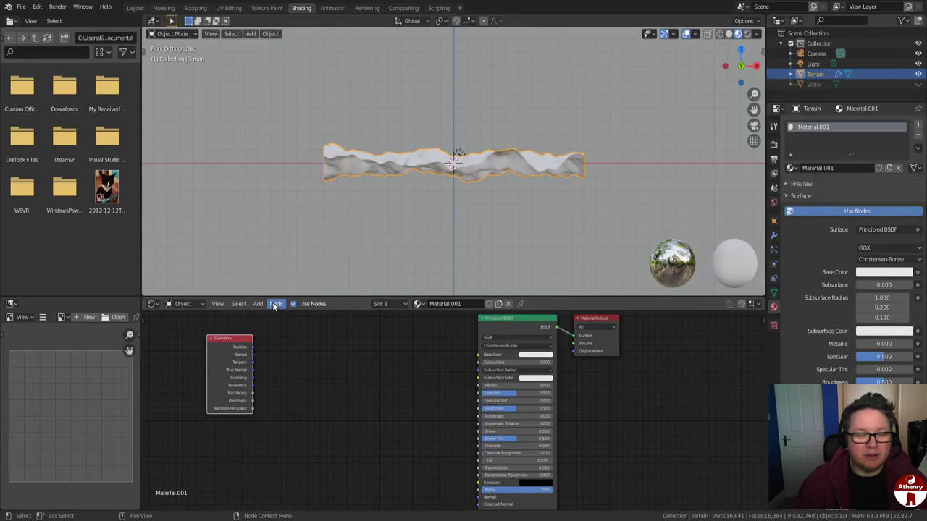
{"action": "left_click", "coordinate": [258, 304]}
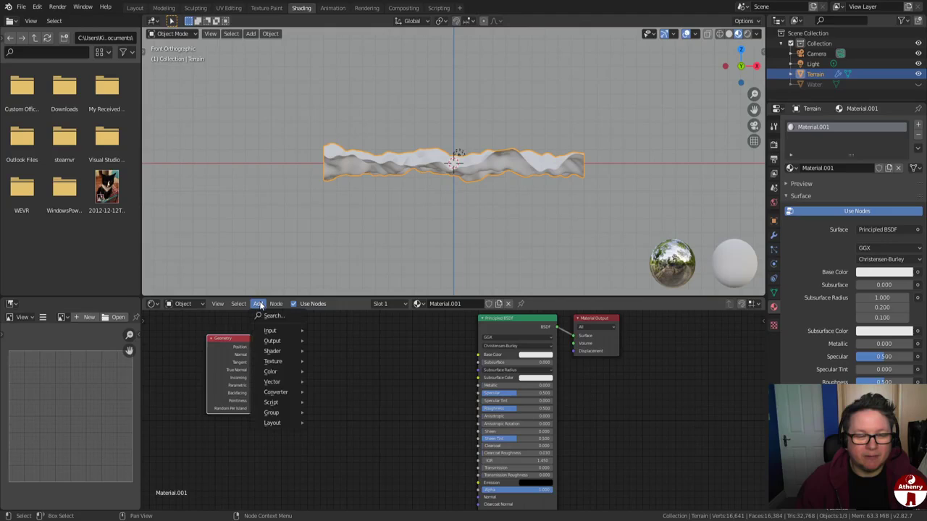
{"action": "left_click", "coordinate": [275, 317]}
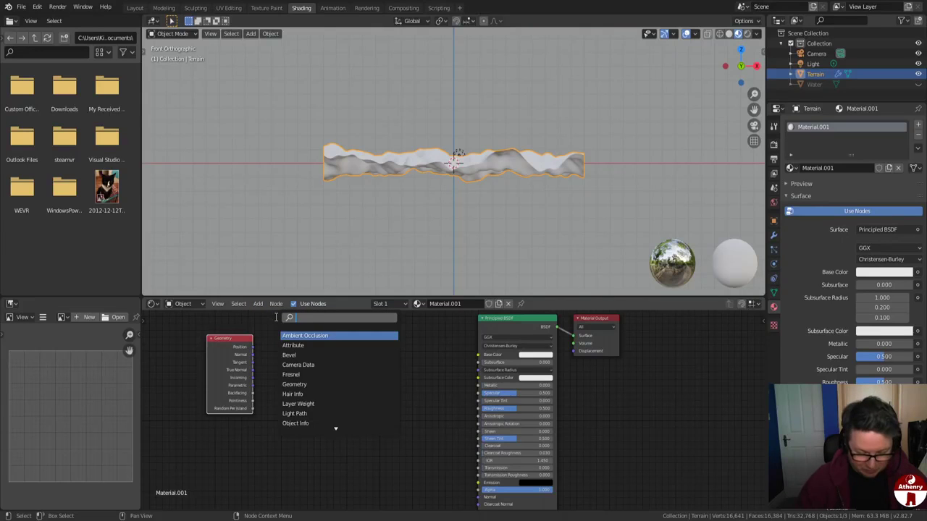
{"action": "type", "text": "disp"}
{"action": "key", "text": "BackSpace"}
{"action": "key", "text": "BackSpace"}
{"action": "key", "text": "BackSpace"}
{"action": "key", "text": "BackSpace"}
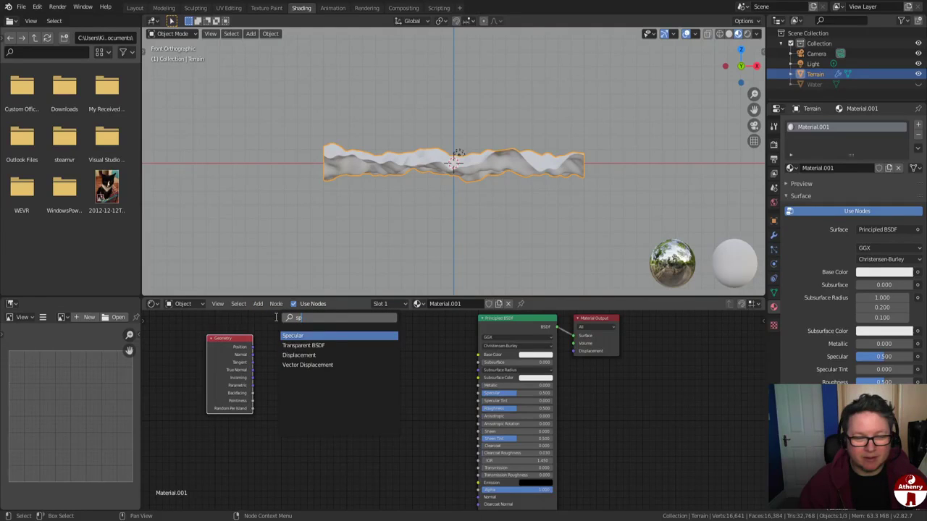
{"action": "type", "text": "se"}
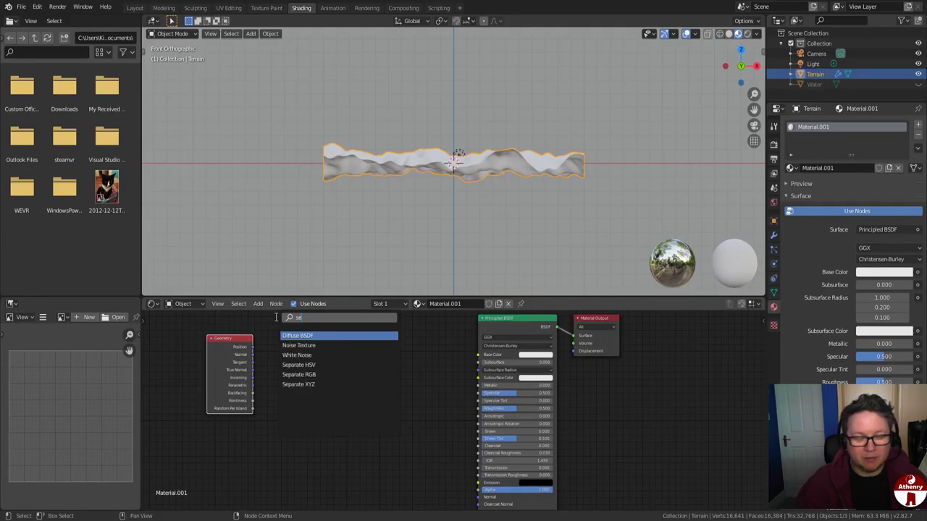
{"action": "left_click", "coordinate": [313, 385]}
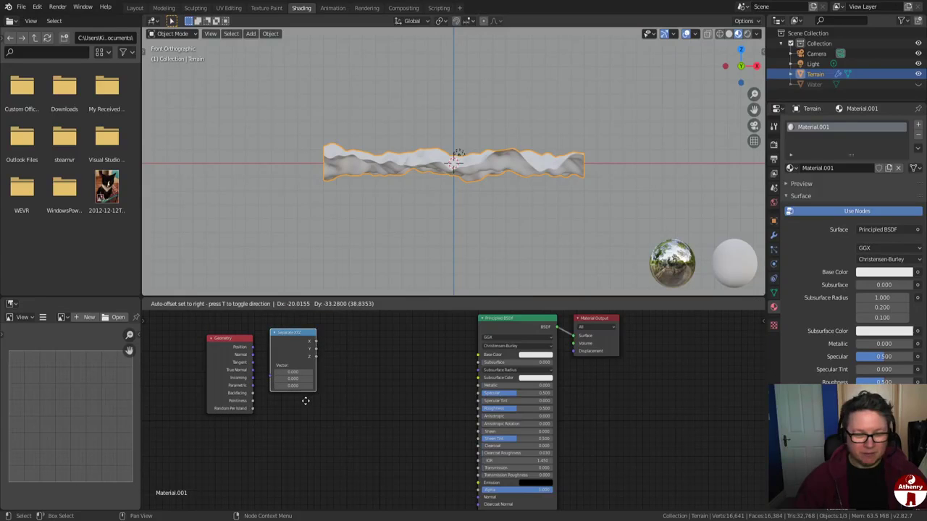
{"action": "left_click", "coordinate": [308, 396]}
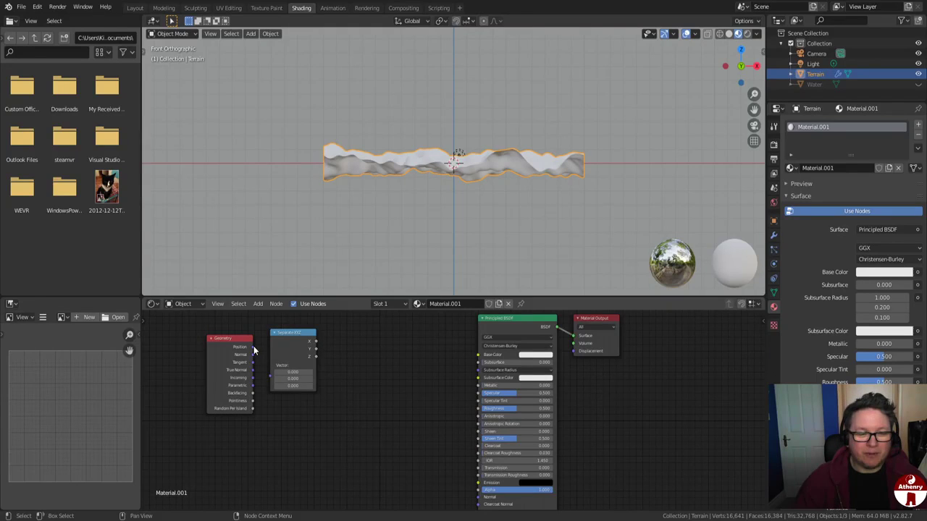
- Connect the Geometry node's Position output to the Separate XYZ Vector input and move Separate XYZ slightly down
{"action": "left_click_drag", "start_coordinate": [253, 347], "coordinate": [275, 380]}
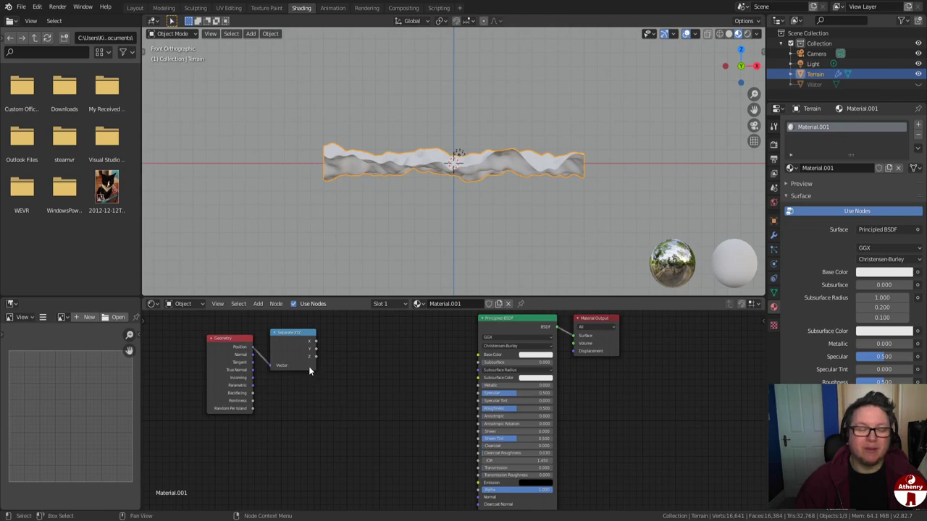
{"action": "left_click_drag", "start_coordinate": [291, 332], "coordinate": [292, 344]}
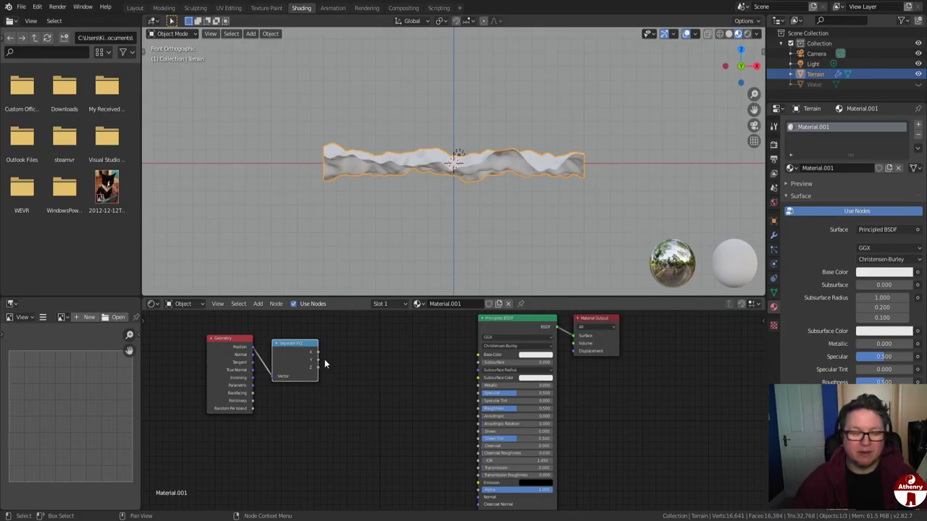
{"action": "mouse_move", "coordinate": [319, 368]}
{"action": "left_mouse_down"}
{"action": "mouse_move", "coordinate": [335, 377]}
{"action": "mouse_move", "coordinate": [325, 372]}
{"action": "left_mouse_up"}
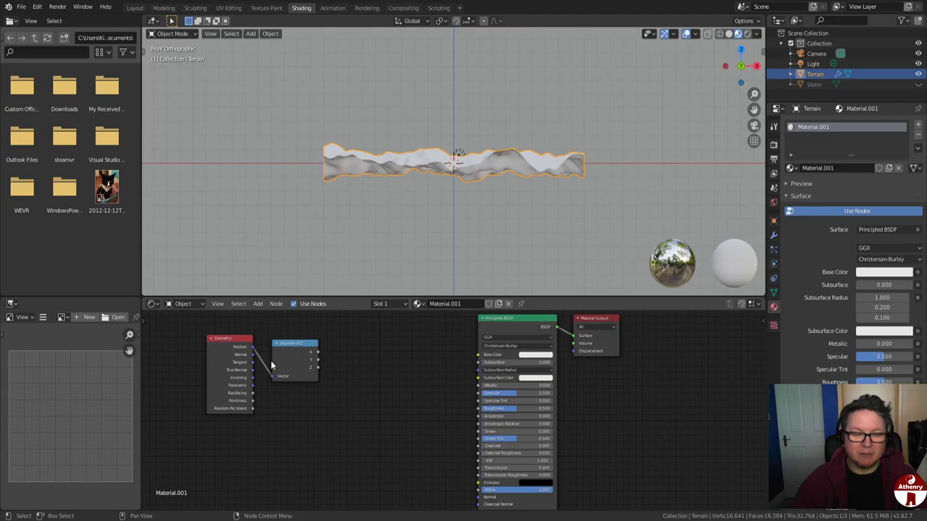
{"action": "left_click", "coordinate": [318, 369]}
{"action": "left_click_drag", "start_coordinate": [318, 368], "coordinate": [345, 396]}
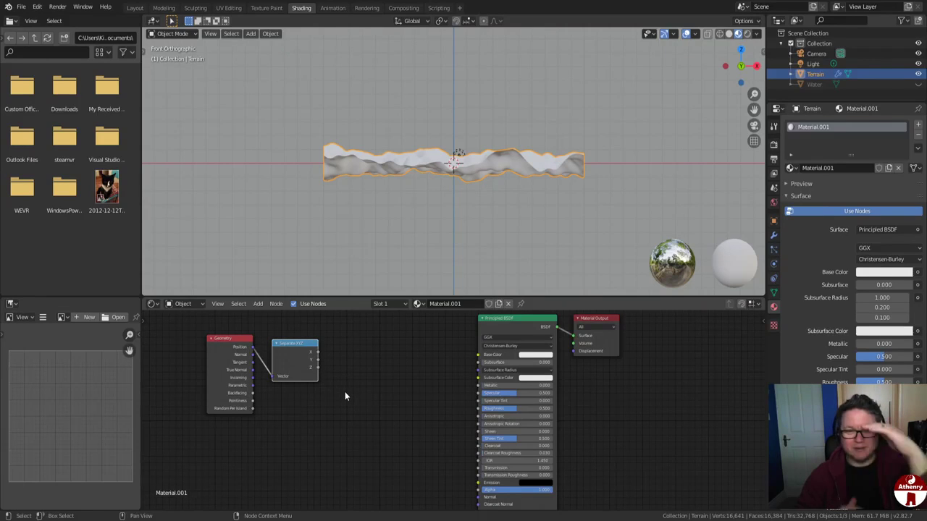
- Add a Math node set to Add after Separate XYZ and feed the Z output into its first Value
{"action": "left_click", "coordinate": [258, 303]}
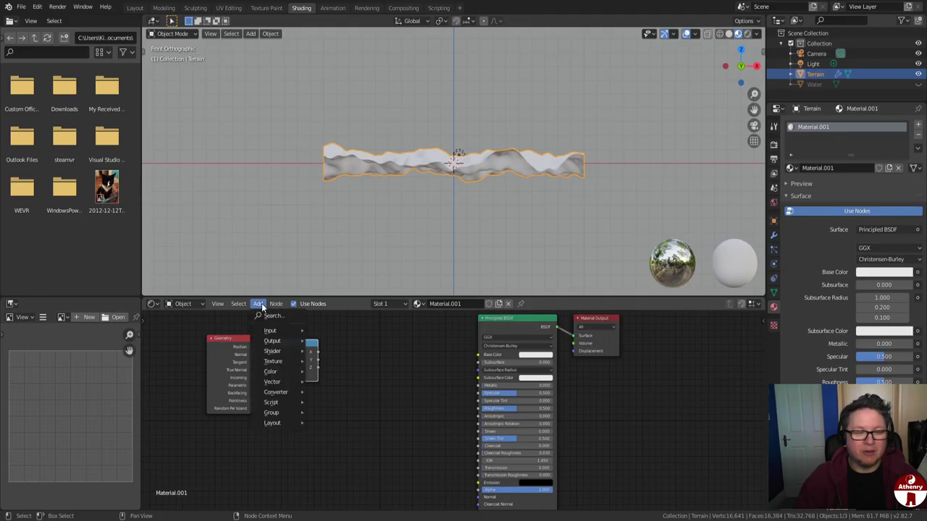
{"action": "mouse_move", "coordinate": [270, 312]}
{"action": "type", "text": "math"}
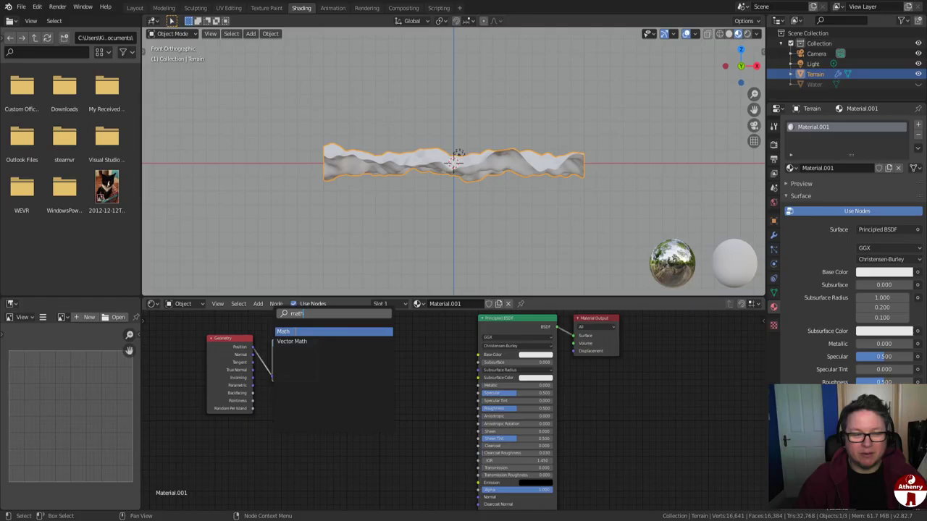
{"action": "key", "text": "Return"}
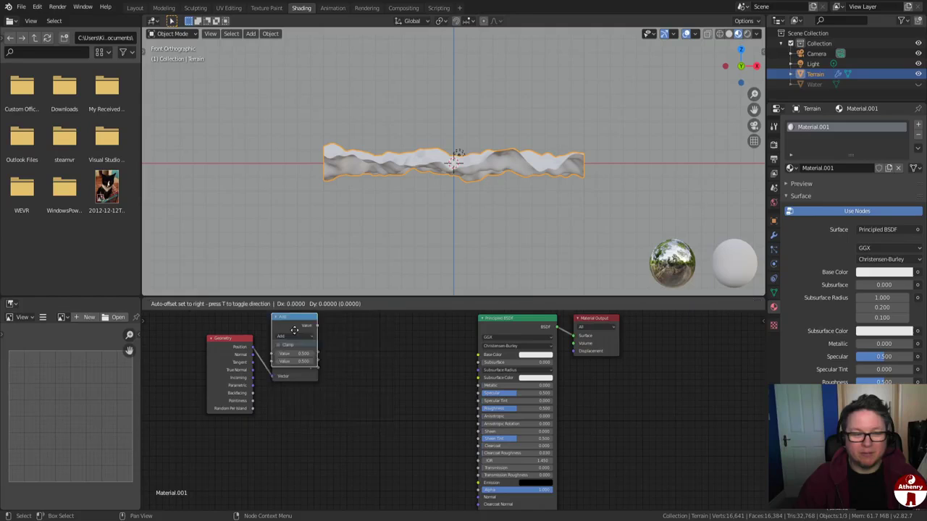
{"action": "left_click", "coordinate": [382, 353]}
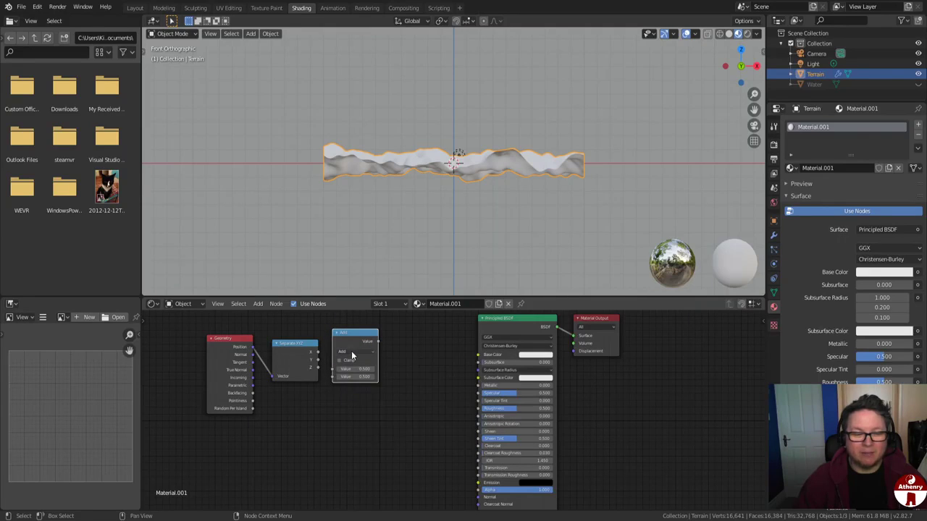
{"action": "left_click_drag", "start_coordinate": [318, 367], "coordinate": [334, 369]}
- Set the second Value of the Add math node to 14
{"action": "left_click", "coordinate": [352, 376]}
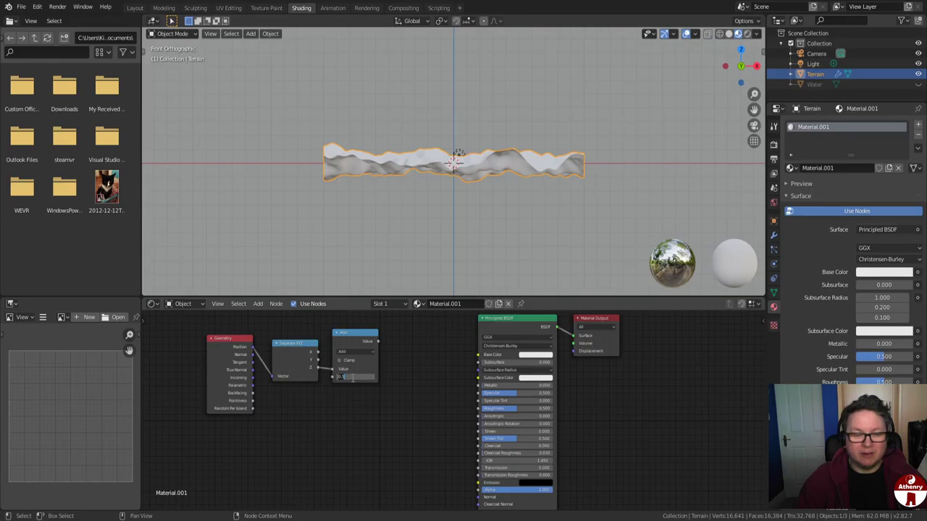
{"action": "type", "text": "4"}
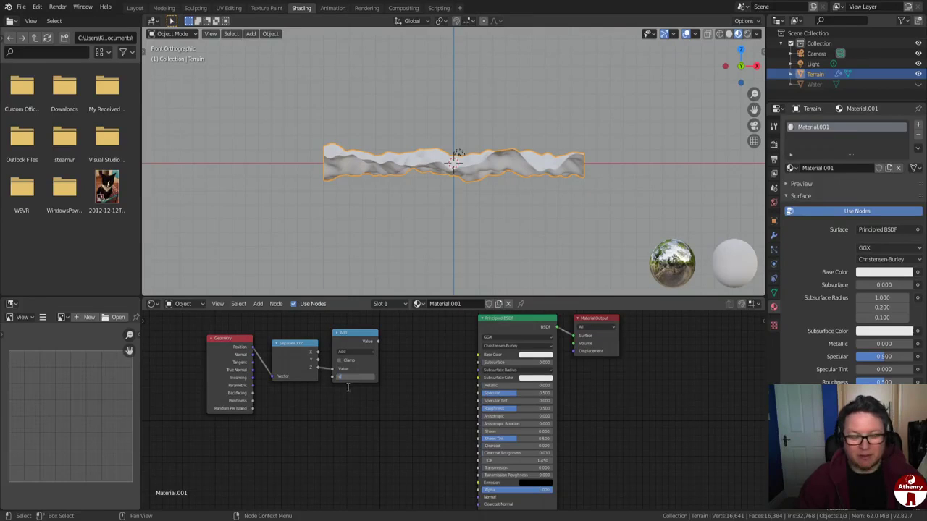
{"action": "key", "text": "Return"}
{"action": "left_click", "coordinate": [350, 377]}
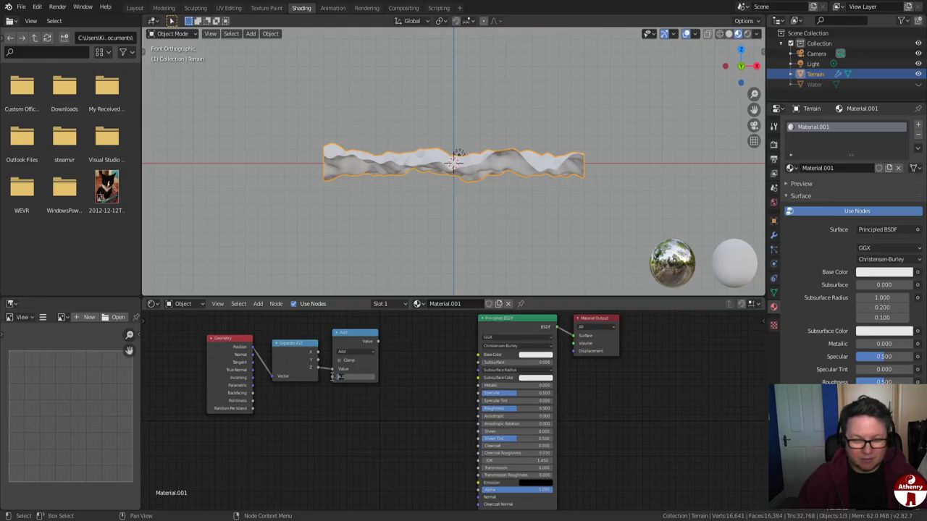
{"action": "type", "text": "1.4"}
{"action": "key", "text": "Return"}
{"action": "scroll", "coordinate": [356, 394], "scroll_direction": "up", "scroll_amount": 4}
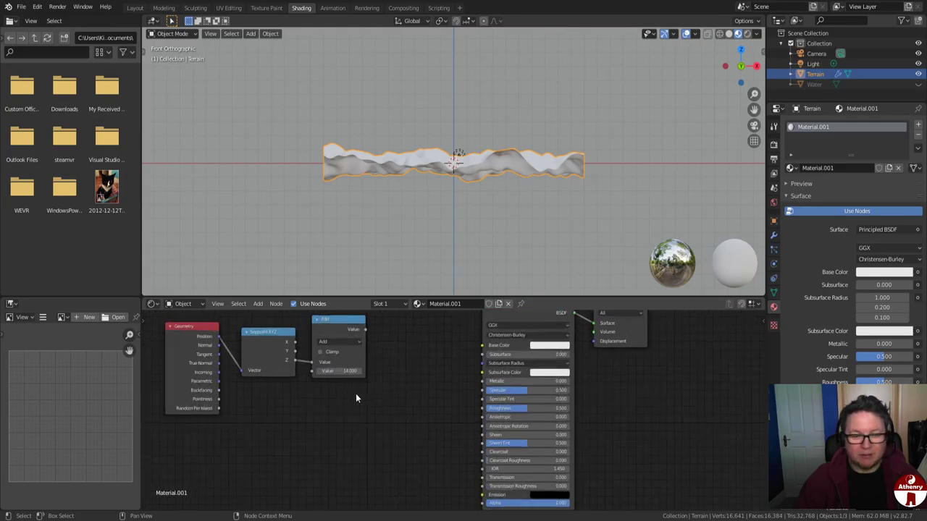
{"action": "left_click_drag", "start_coordinate": [305, 357], "coordinate": [340, 356]}
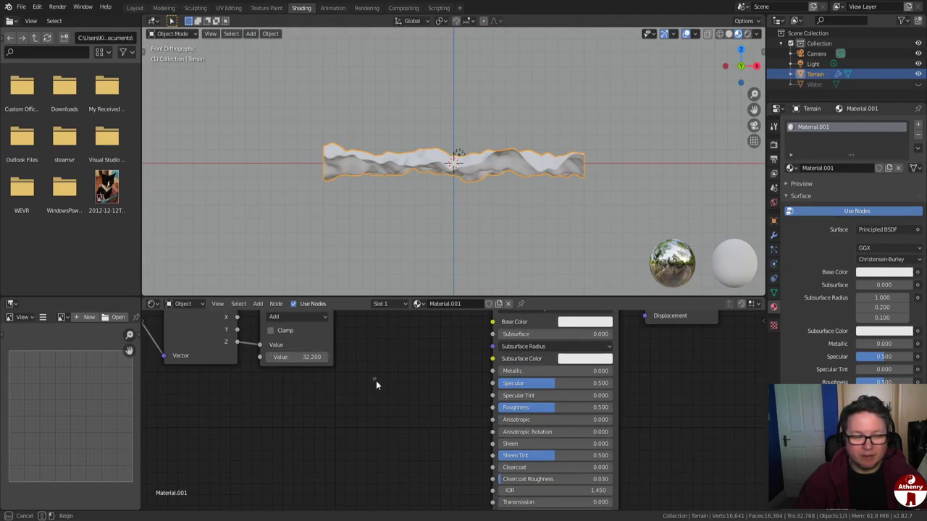
{"action": "middle_click_drag", "start_coordinate": [336, 333], "coordinate": [435, 400]}
{"action": "left_click", "coordinate": [397, 424]}
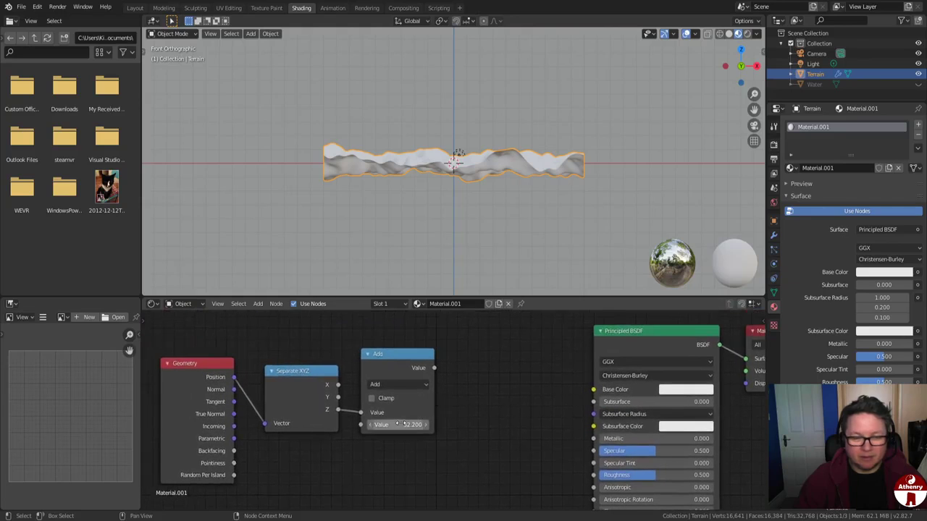
{"action": "type", "text": "14"}
{"action": "key", "text": "Return"}
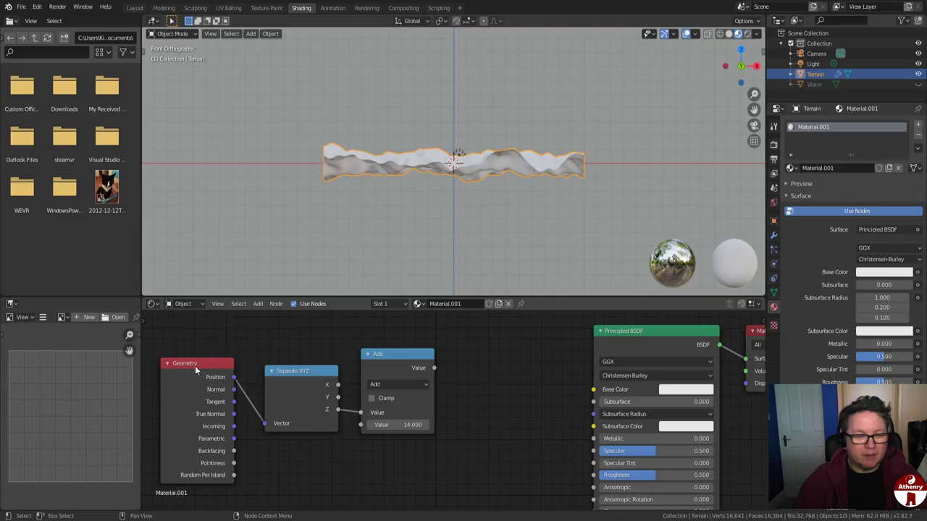
- Move the Separate XYZ and Add nodes closer to the Geometry node to tidy the chain
{"action": "left_click_drag", "start_coordinate": [290, 382], "coordinate": [280, 375]}
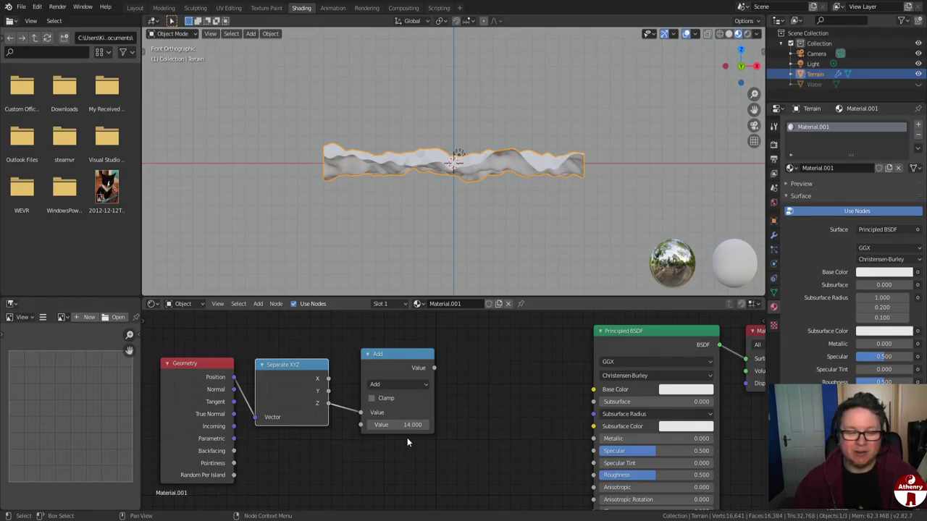
{"action": "left_click", "coordinate": [383, 355]}
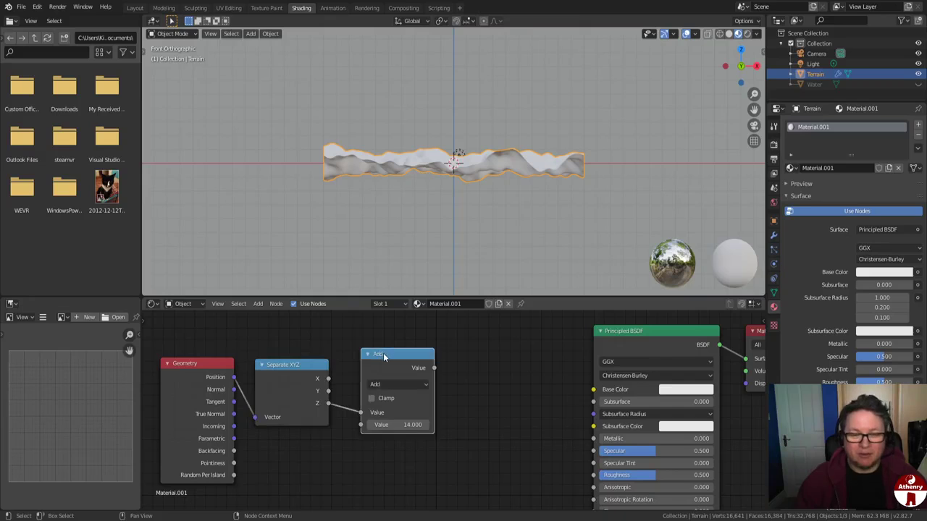
{"action": "left_click_drag", "start_coordinate": [383, 353], "coordinate": [372, 354]}
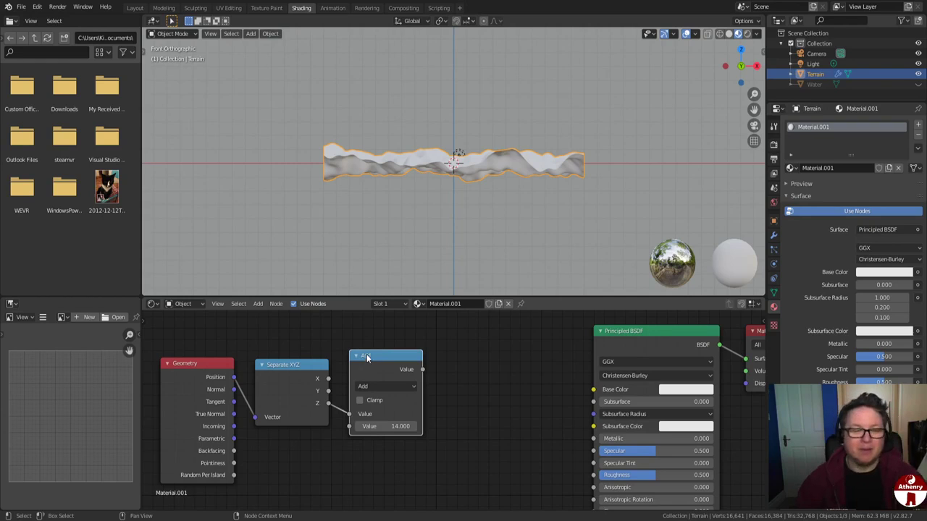
- Add a second Math node after the Add node and feed the Add node's output into its first Value
{"action": "left_click", "coordinate": [261, 306]}
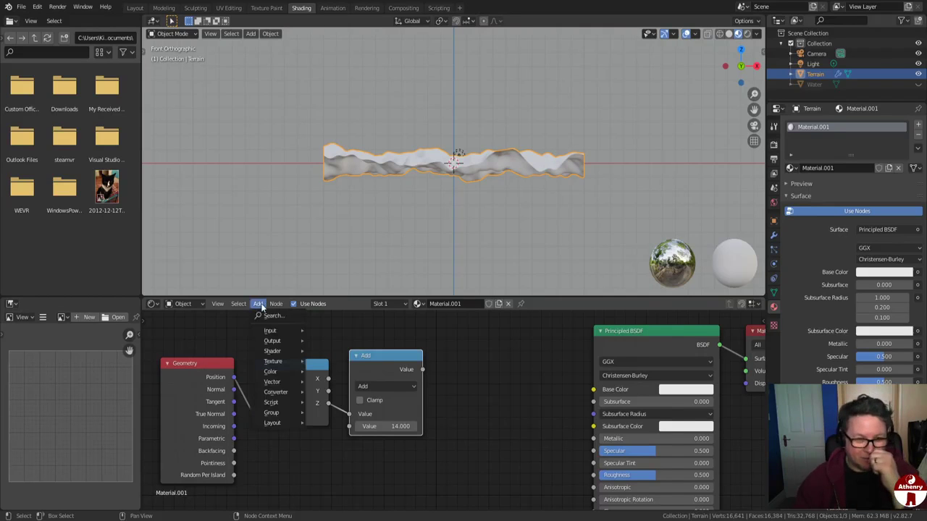
{"action": "left_click", "coordinate": [272, 316]}
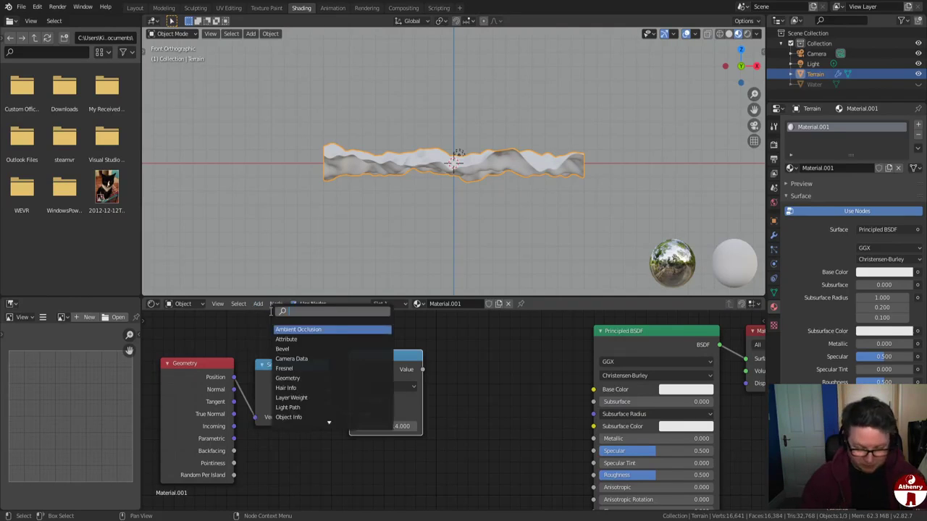
{"action": "type", "text": "math"}
{"action": "key", "text": "Return"}
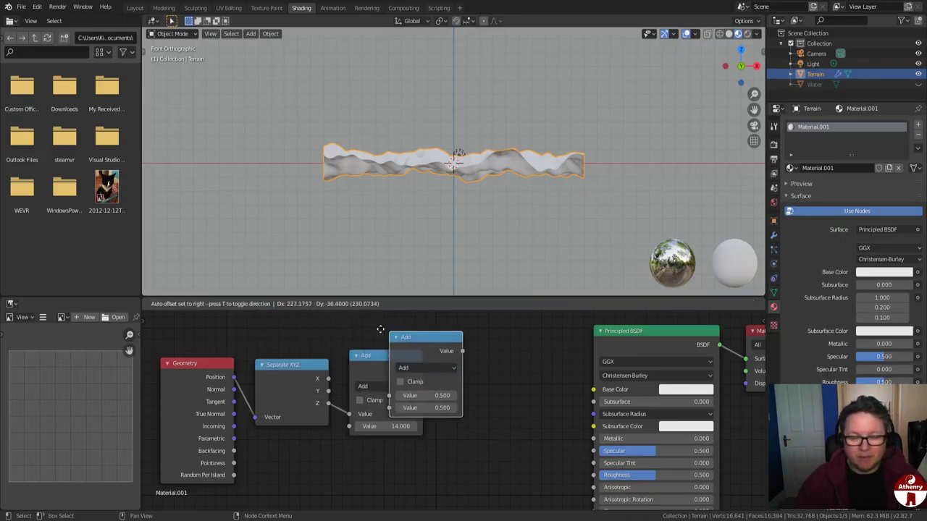
{"action": "left_click", "coordinate": [434, 351]}
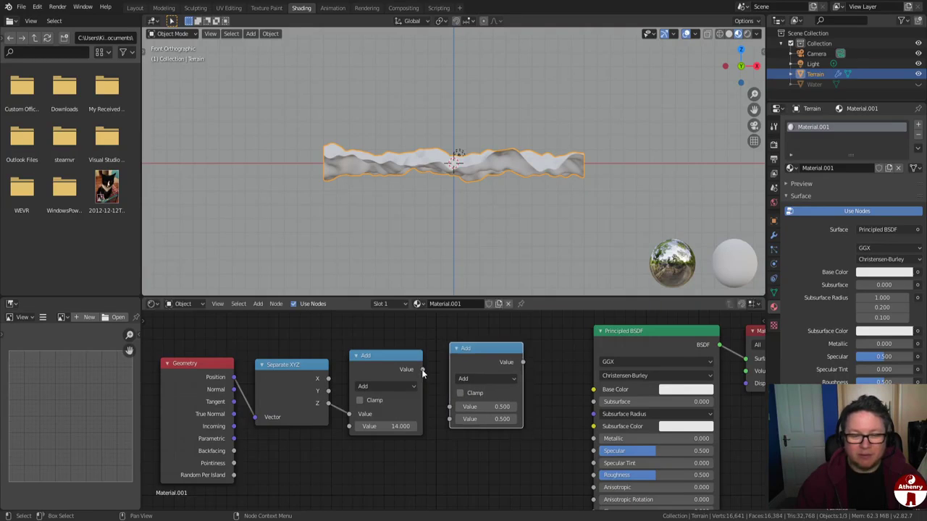
{"action": "left_click_drag", "start_coordinate": [423, 369], "coordinate": [450, 406]}
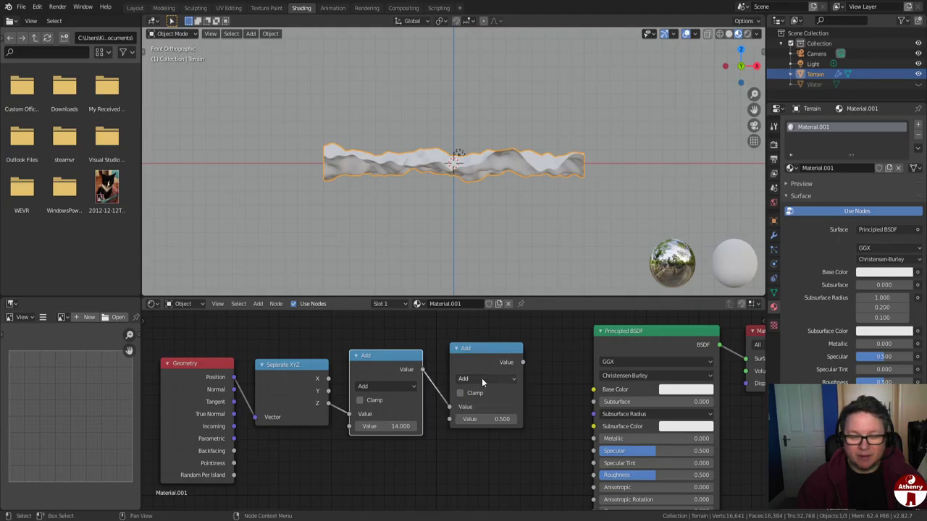
- Set the second Math node to Divide with a second Value of 28 and align it beside the Add node
{"action": "left_click", "coordinate": [482, 378]}
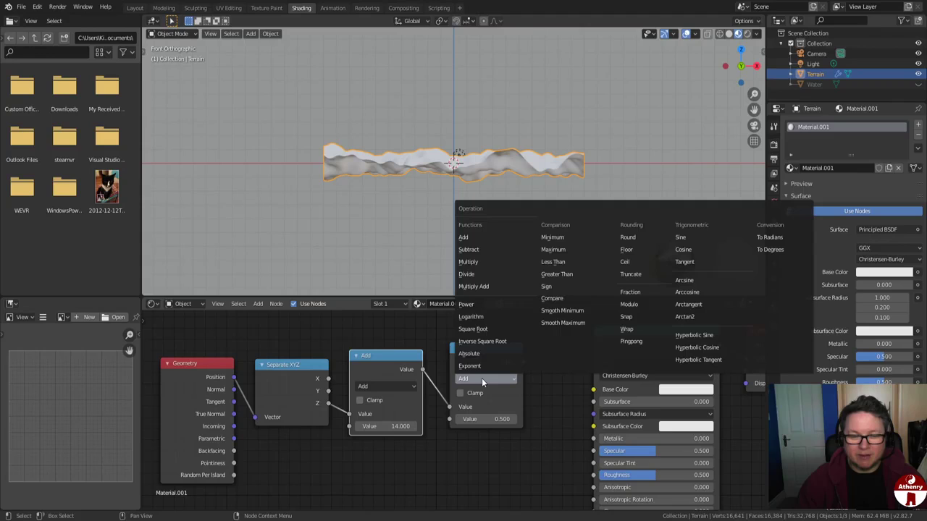
{"action": "left_click", "coordinate": [478, 273]}
{"action": "left_click", "coordinate": [489, 418]}
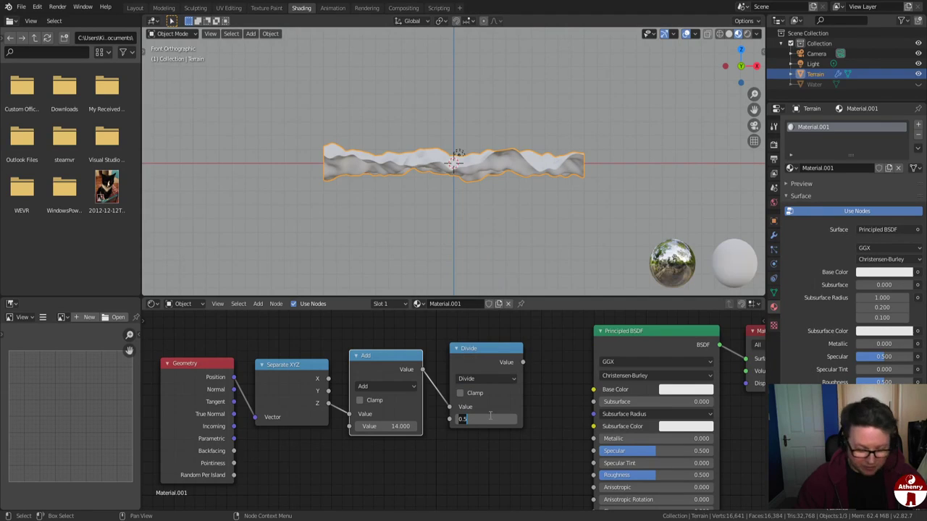
{"action": "type", "text": "28"}
{"action": "key", "text": "Return"}
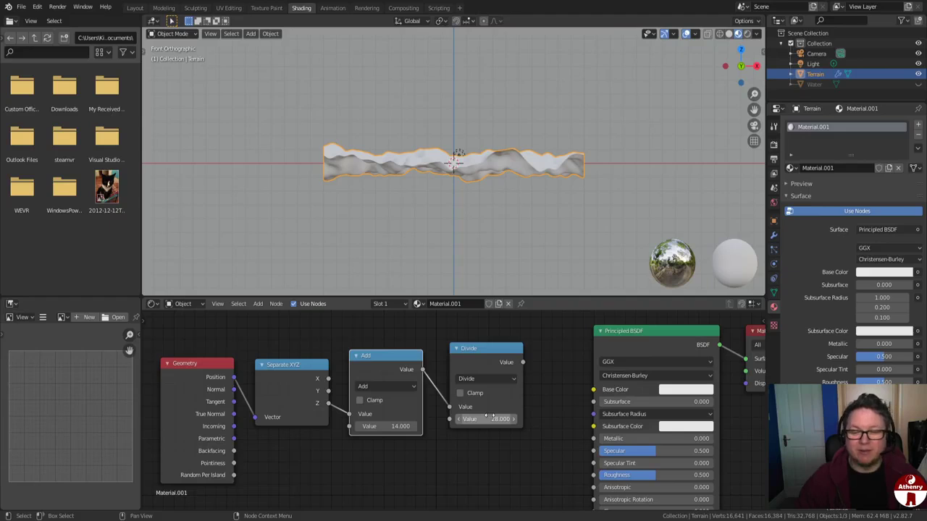
{"action": "left_click_drag", "start_coordinate": [501, 351], "coordinate": [495, 357]}
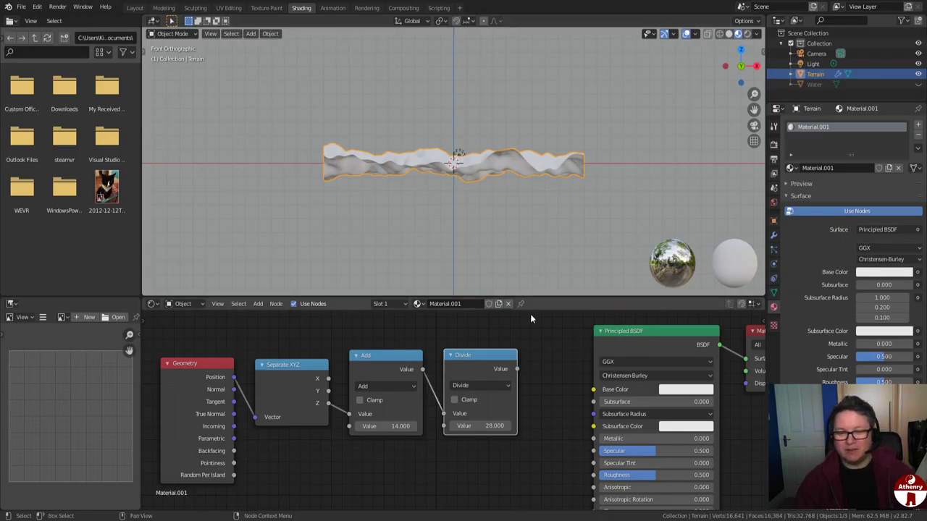
- Move the Principled BSDF node away and shift the Geometry, Separate XYZ, Add and Divide nodes back to make room before the shader
{"action": "left_click_drag", "start_coordinate": [619, 333], "coordinate": [635, 333]}
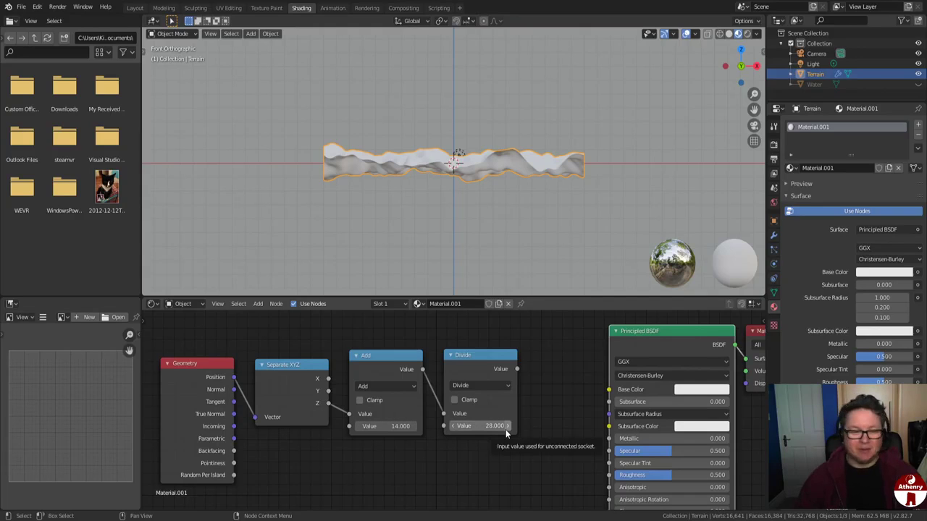
{"action": "left_click_drag", "start_coordinate": [206, 369], "coordinate": [194, 353]}
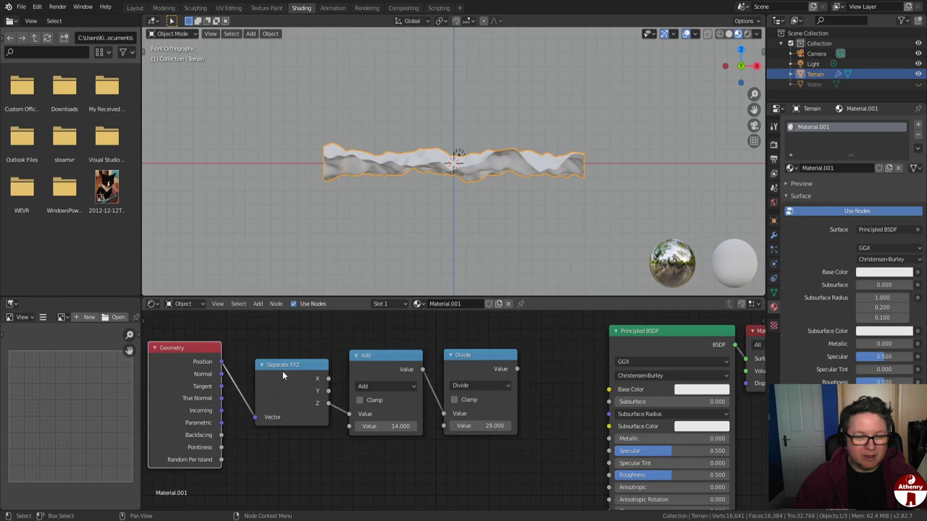
{"action": "left_click_drag", "start_coordinate": [284, 364], "coordinate": [268, 355]}
{"action": "left_click_drag", "start_coordinate": [375, 361], "coordinate": [349, 358]}
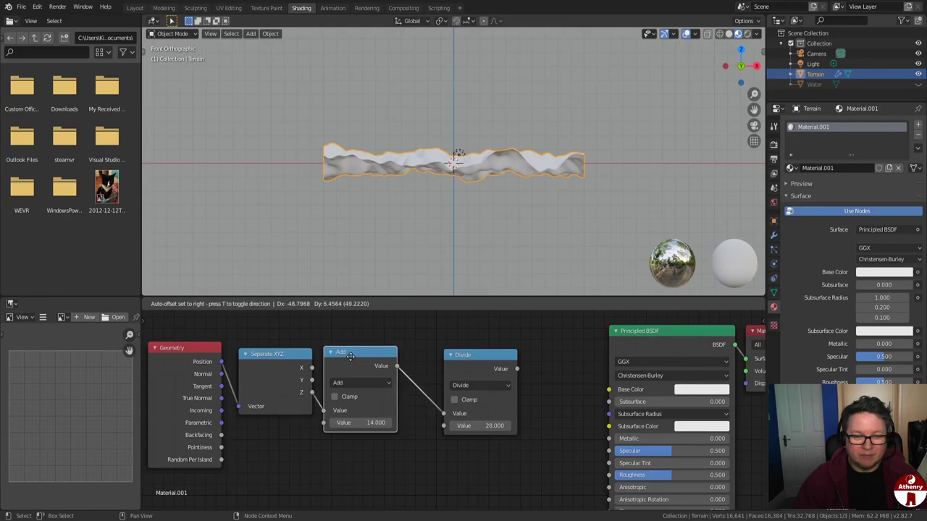
{"action": "left_click_drag", "start_coordinate": [468, 357], "coordinate": [435, 352]}
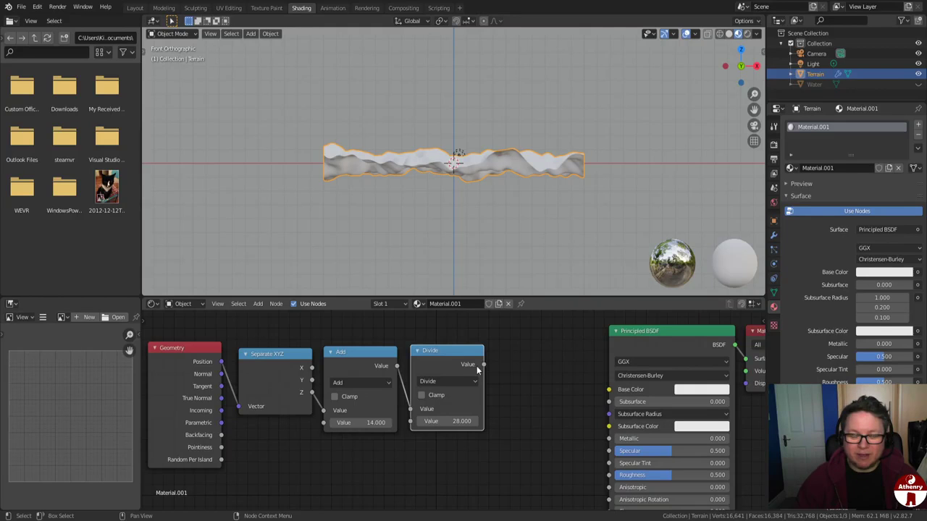
- Add a ColorRamp node between the Divide node and the Principled BSDF
{"action": "key", "text": "Home"}
{"action": "middle_click_drag", "start_coordinate": [504, 222], "coordinate": [494, 244]}
{"action": "scroll", "coordinate": [629, 335], "scroll_direction": "down", "scroll_amount": 3}
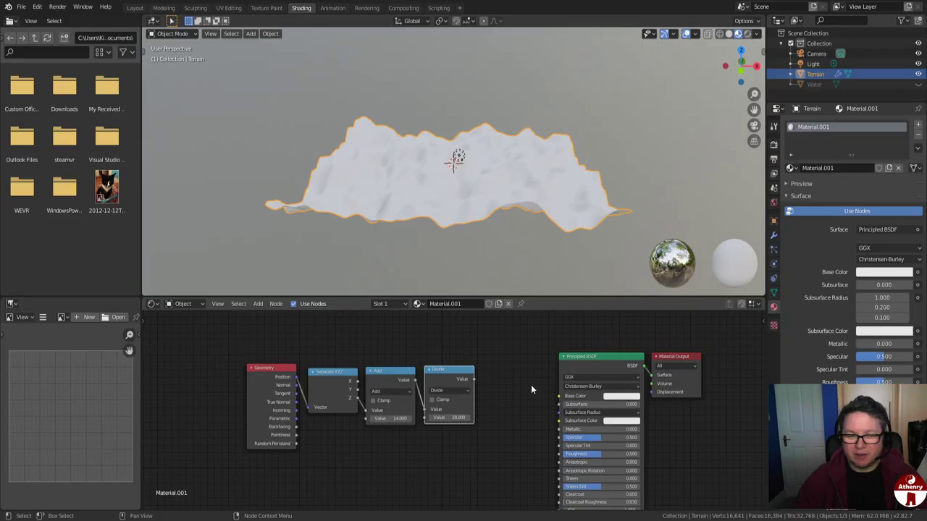
{"action": "scroll", "coordinate": [493, 385], "scroll_direction": "up", "scroll_amount": 2}
{"action": "left_click", "coordinate": [259, 304]}
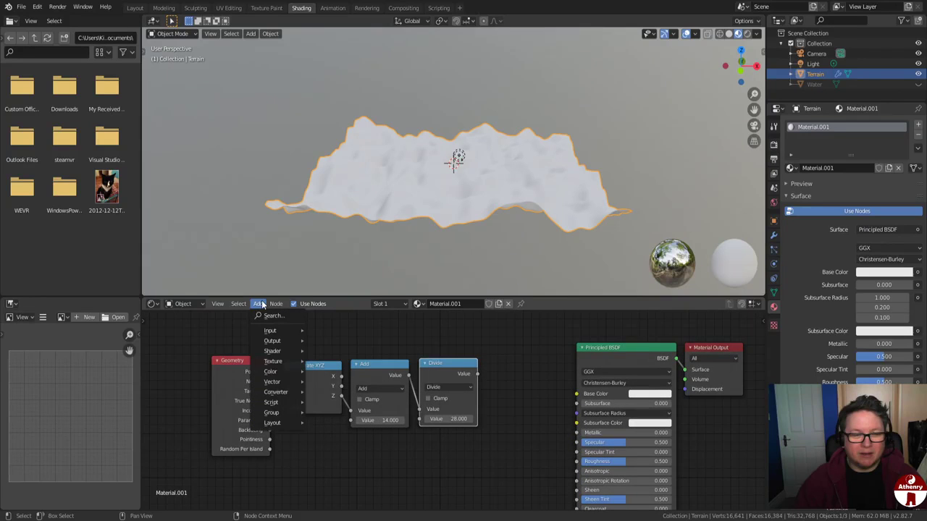
{"action": "mouse_move", "coordinate": [269, 330]}
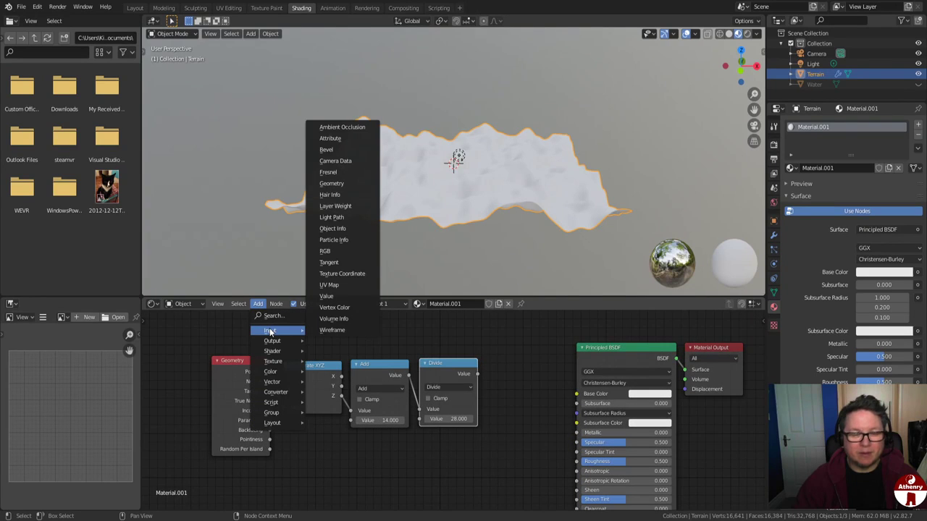
{"action": "left_click", "coordinate": [269, 317]}
{"action": "type", "text": "co"}
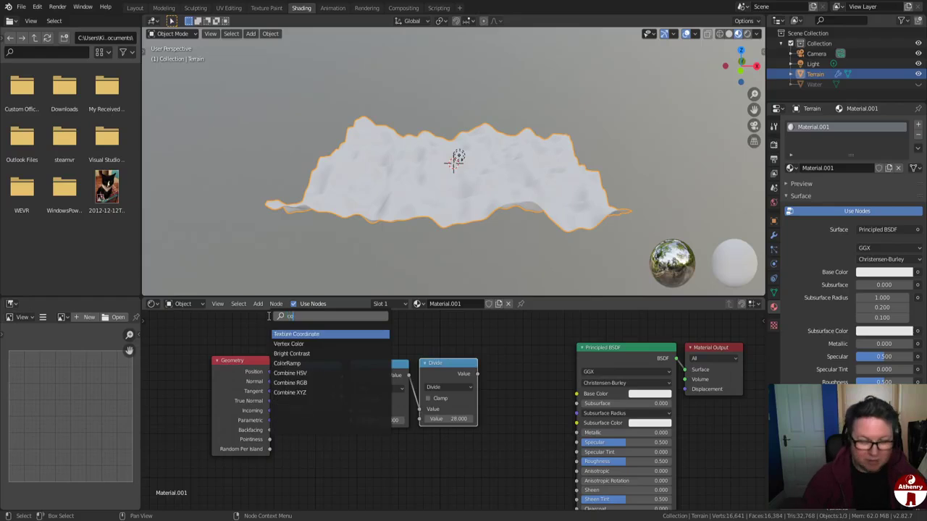
{"action": "type", "text": "l"}
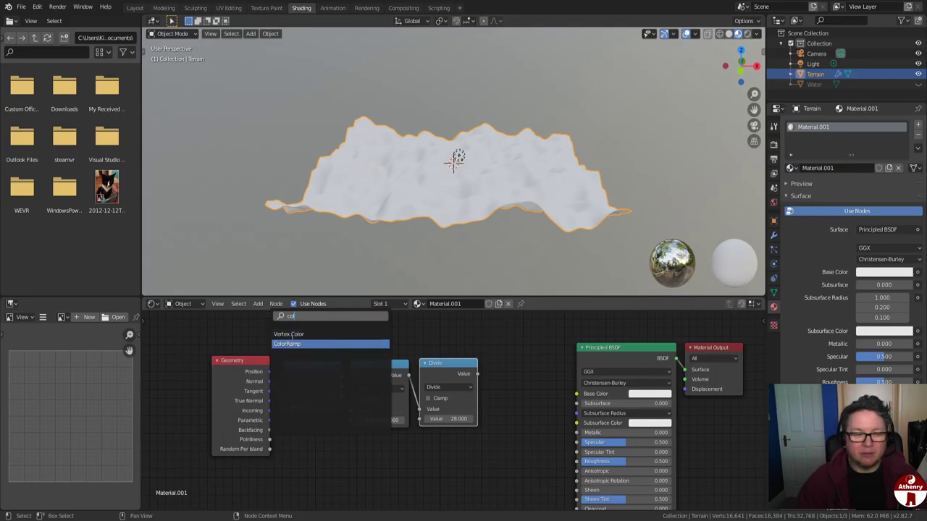
{"action": "left_click", "coordinate": [290, 344]}
{"action": "left_click", "coordinate": [531, 362]}
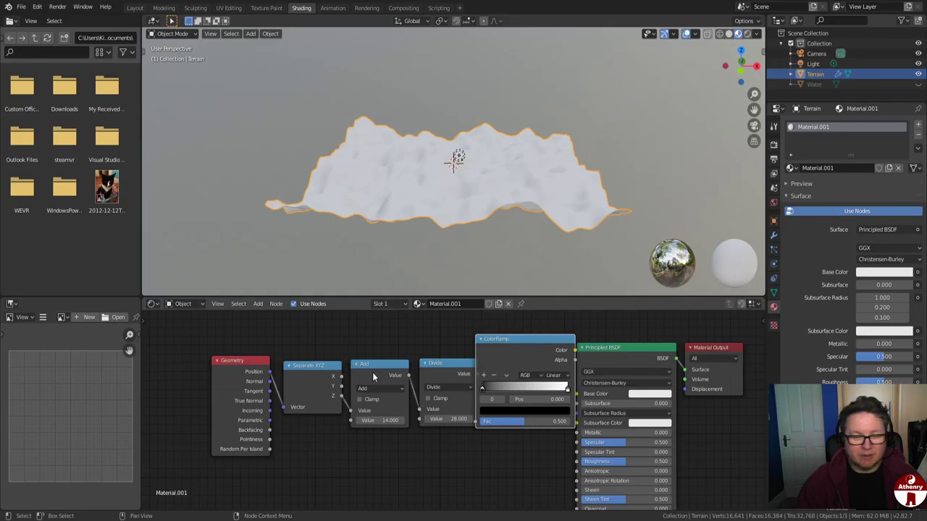
- Make room around the ColorRamp, feed the Divide output into its Fac, and connect its Color to the Principled BSDF Base Color
{"action": "left_click_drag", "start_coordinate": [620, 349], "coordinate": [666, 348]}
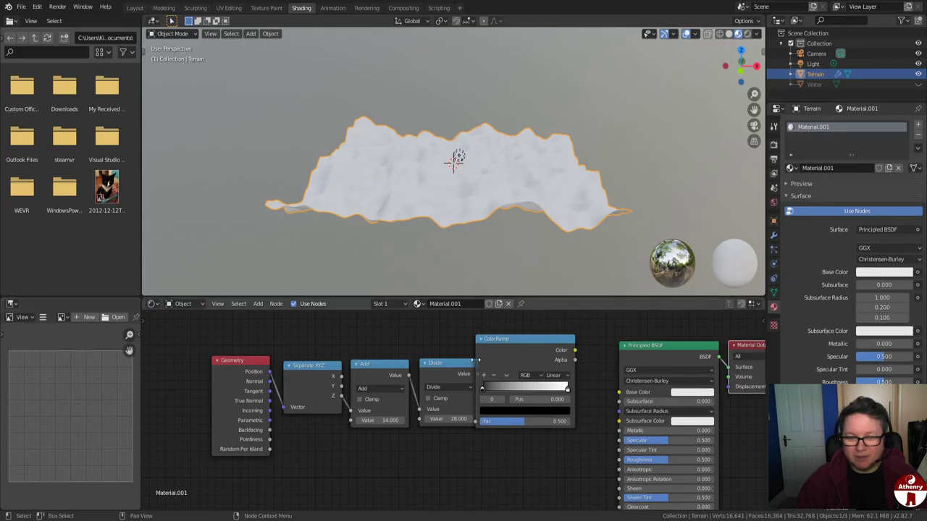
{"action": "left_click_drag", "start_coordinate": [499, 347], "coordinate": [495, 429]}
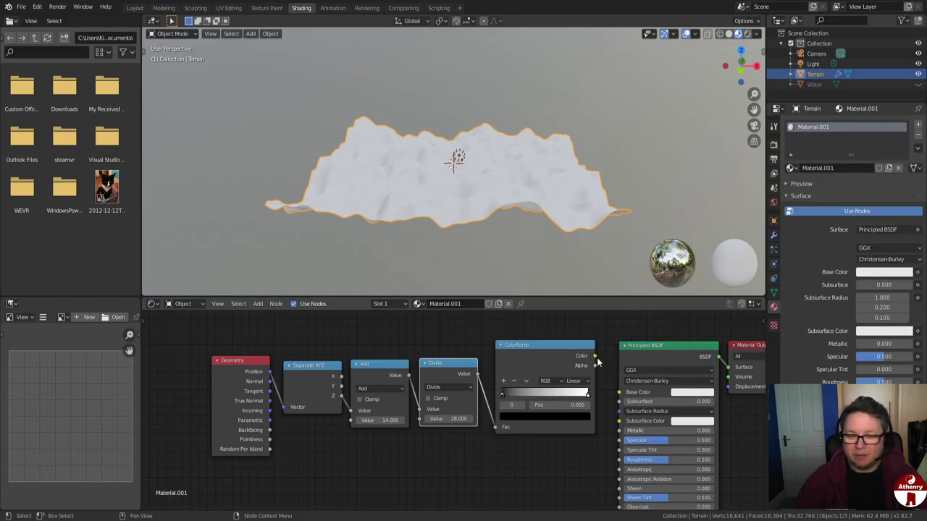
{"action": "left_click_drag", "start_coordinate": [594, 356], "coordinate": [618, 393]}
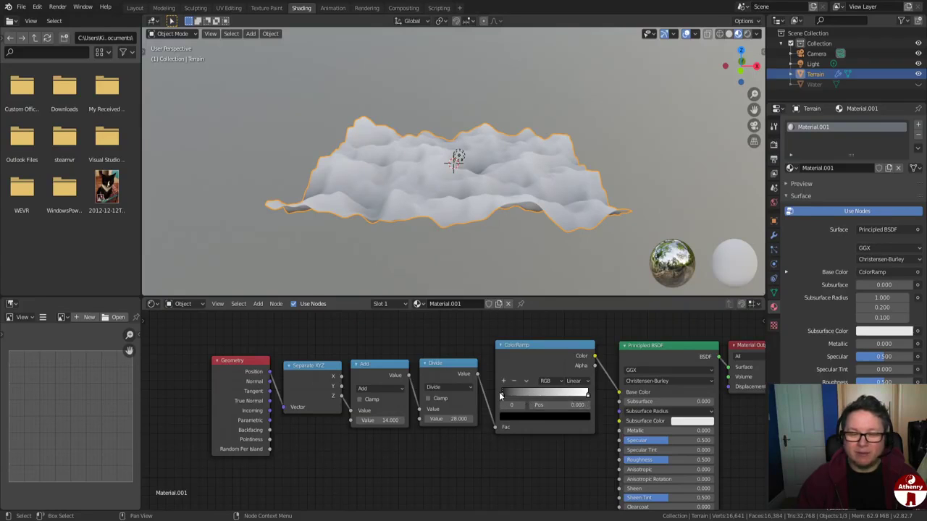
- Examine the height-based shading on the terrain's peaks and valleys from several angles
{"action": "scroll", "coordinate": [503, 398], "scroll_direction": "up", "scroll_amount": 3}
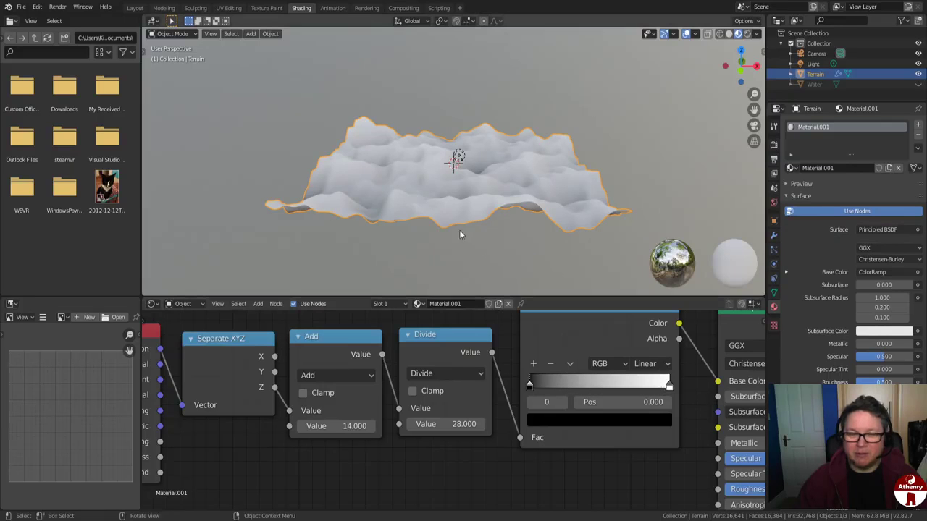
{"action": "middle_click_drag", "start_coordinate": [459, 235], "coordinate": [519, 277]}
{"action": "scroll", "coordinate": [462, 179], "scroll_direction": "up", "scroll_amount": 6}
{"action": "middle_click_drag", "start_coordinate": [487, 185], "coordinate": [602, 189]}
{"action": "scroll", "coordinate": [479, 208], "scroll_direction": "down", "scroll_amount": 4}
{"action": "scroll", "coordinate": [476, 213], "scroll_direction": "up", "scroll_amount": 2}
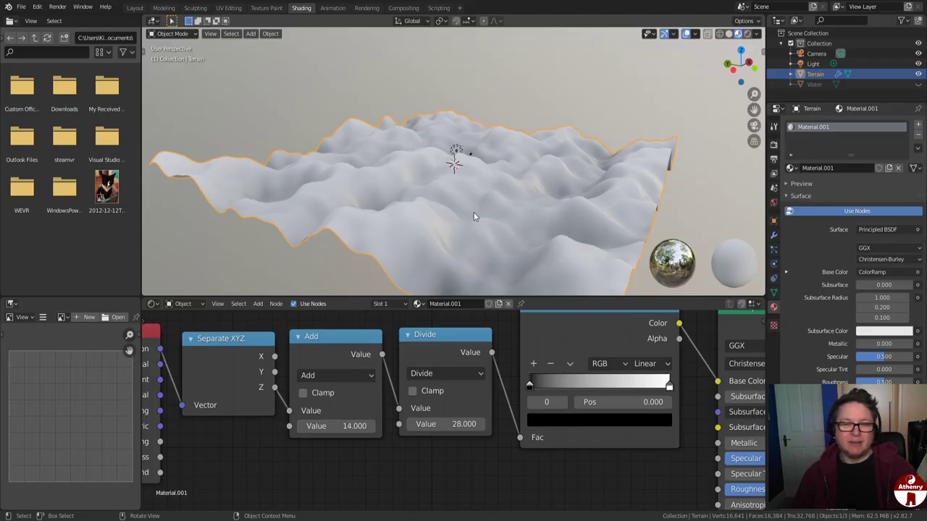
{"action": "middle_click_drag", "start_coordinate": [474, 213], "coordinate": [528, 244]}
{"action": "scroll", "coordinate": [529, 244], "scroll_direction": "down", "scroll_amount": 4}
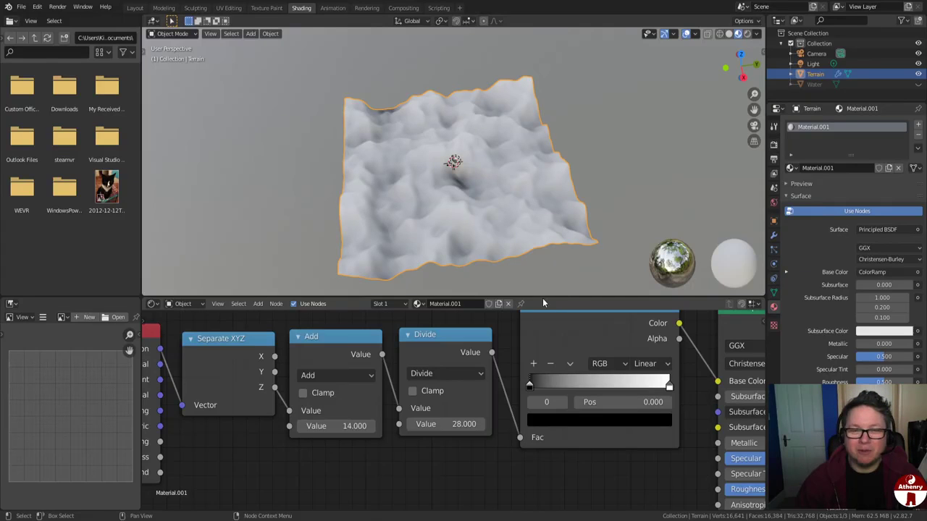
- Add a middle stop to the ColorRamp at position 0.5 and colour it sandy yellow with hue 0.142 and saturation 0.511
{"action": "left_click", "coordinate": [533, 364]}
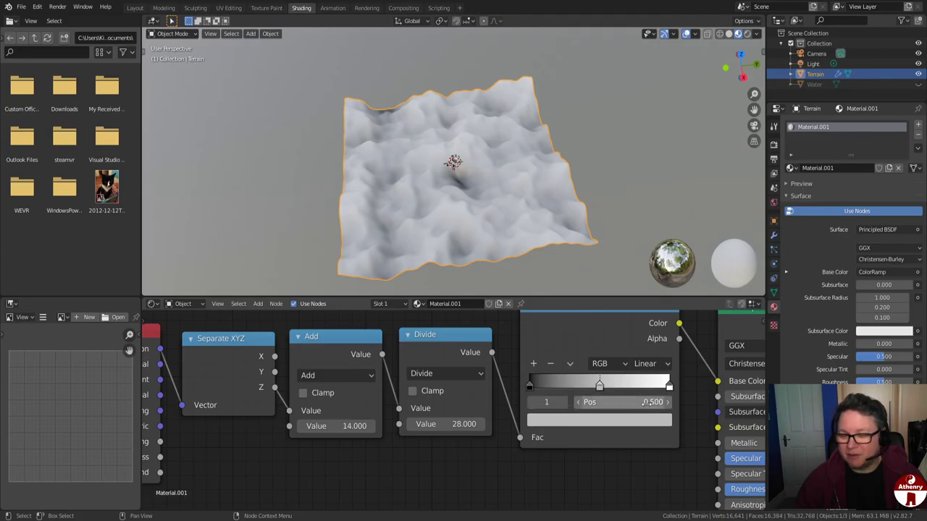
{"action": "left_click", "coordinate": [575, 427]}
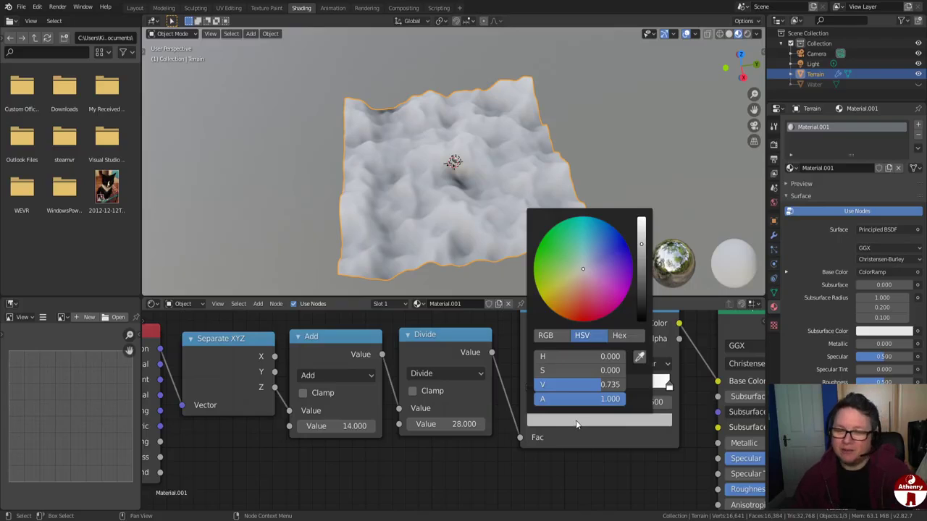
{"action": "left_click_drag", "start_coordinate": [576, 272], "coordinate": [560, 282]}
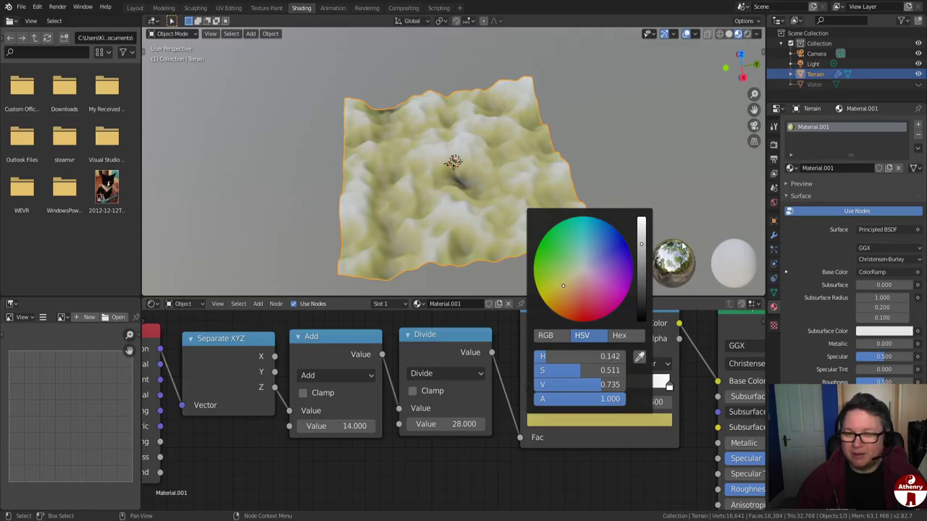
- Inspect the sandy terrain up close and toggle the Water plane's visibility to compare the colouring with the waterline
{"action": "scroll", "coordinate": [495, 233], "scroll_direction": "up", "scroll_amount": 2}
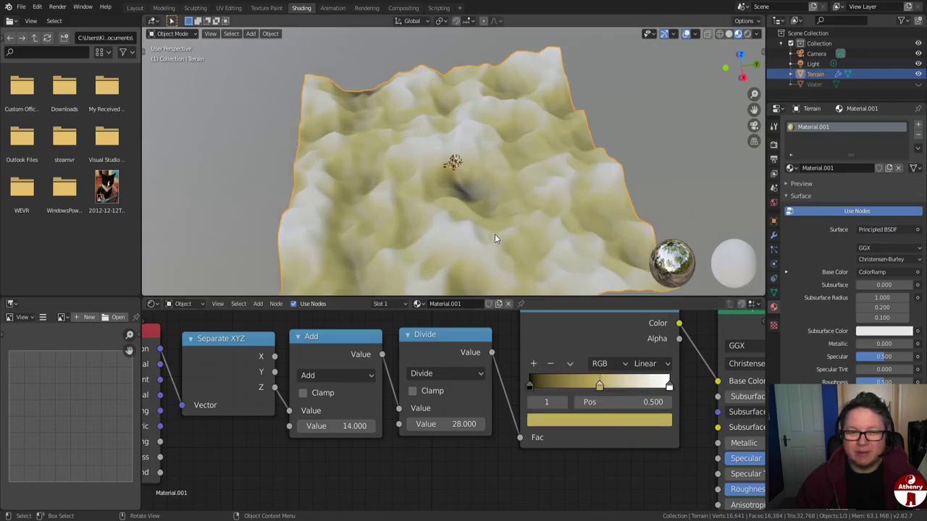
{"action": "scroll", "coordinate": [496, 235], "scroll_direction": "down", "scroll_amount": 2}
{"action": "mouse_move", "coordinate": [499, 239]}
{"action": "middle_mouse_down"}
{"action": "mouse_move", "coordinate": [494, 210]}
{"action": "mouse_move", "coordinate": [526, 213]}
{"action": "mouse_move", "coordinate": [486, 231]}
{"action": "middle_mouse_up"}
{"action": "scroll", "coordinate": [496, 211], "scroll_direction": "up", "scroll_amount": 4}
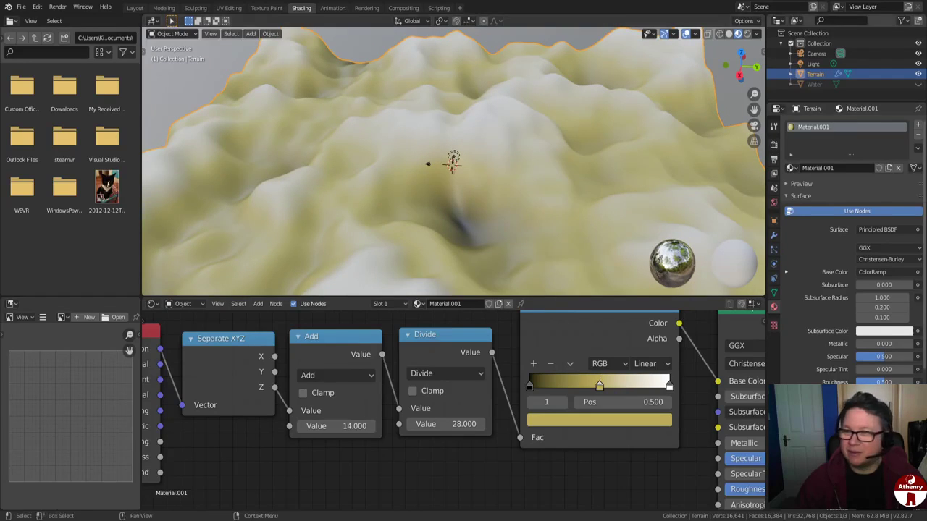
{"action": "left_click", "coordinate": [918, 84]}
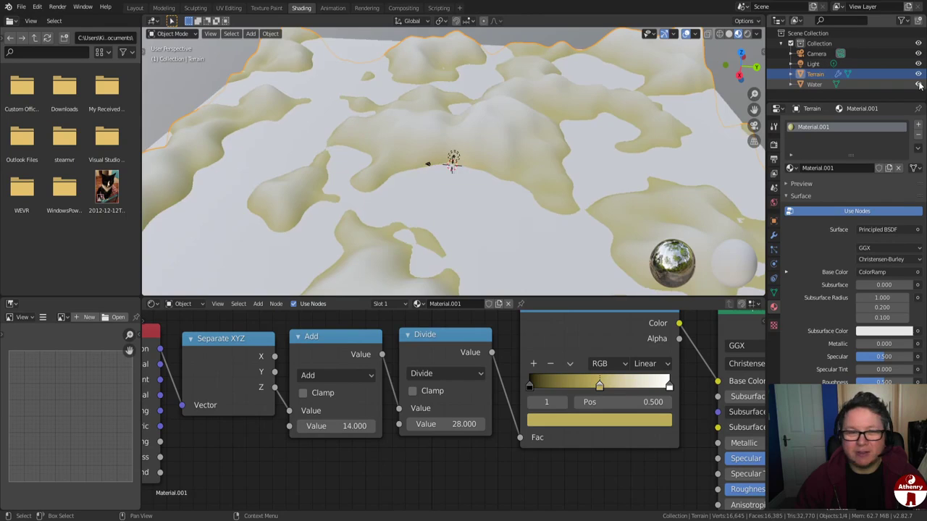
{"action": "left_click", "coordinate": [918, 85]}
{"action": "left_click", "coordinate": [919, 85]}
{"action": "left_click", "coordinate": [919, 85]}
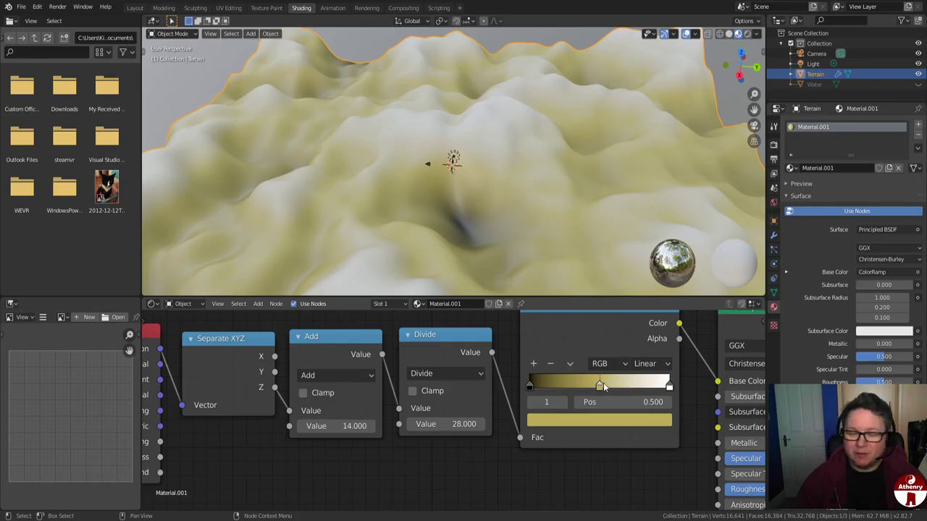
- Add a ColorRamp stop at position 0.550 and colour it green with hue 0.325 and saturation 0.773, slightly darkened
{"action": "left_click", "coordinate": [533, 363]}
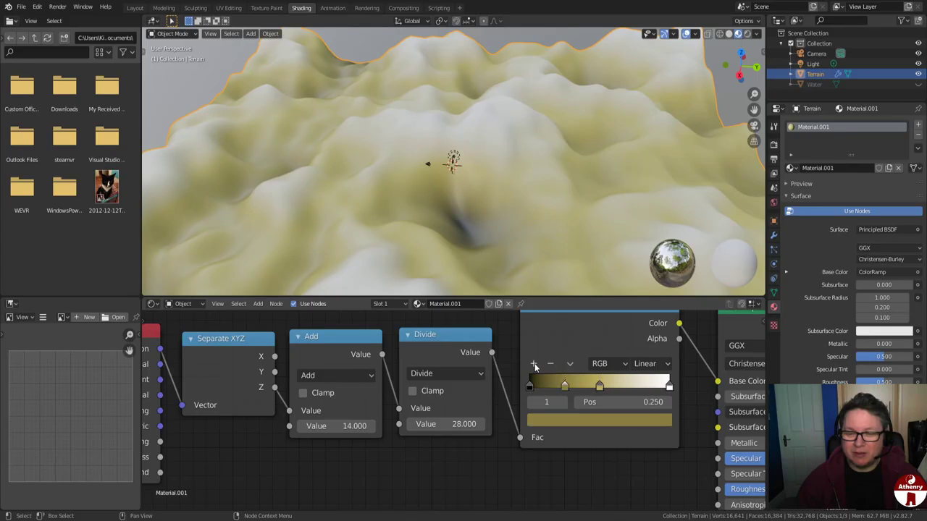
{"action": "key", "text": "g"}
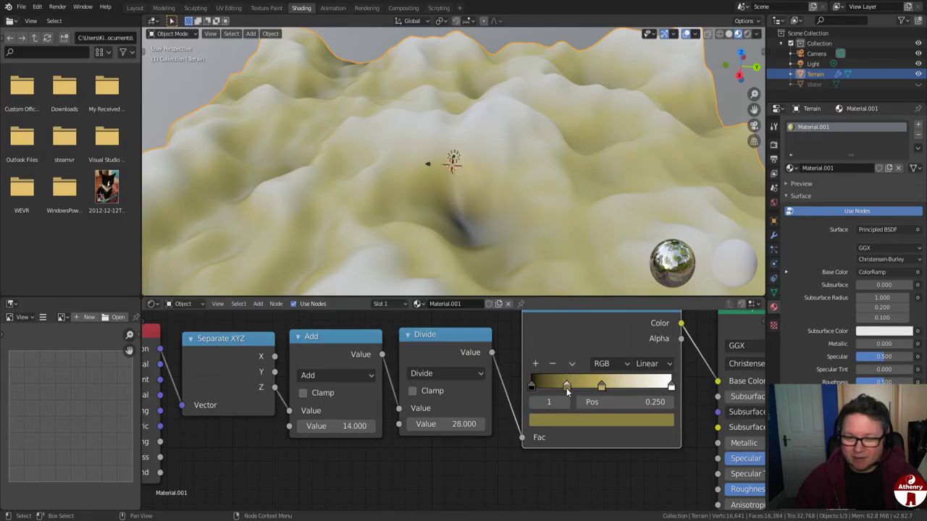
{"action": "left_click_drag", "start_coordinate": [574, 393], "coordinate": [618, 403]}
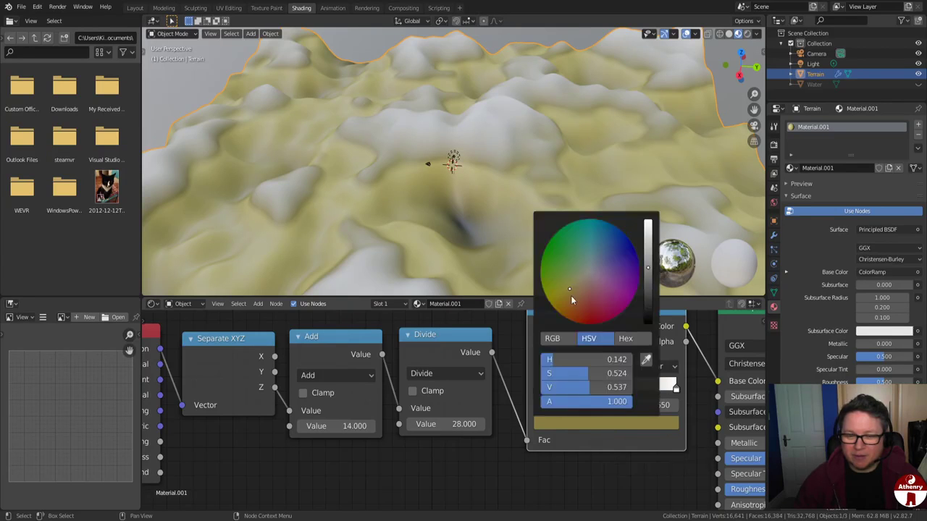
{"action": "left_click_drag", "start_coordinate": [571, 296], "coordinate": [556, 253]}
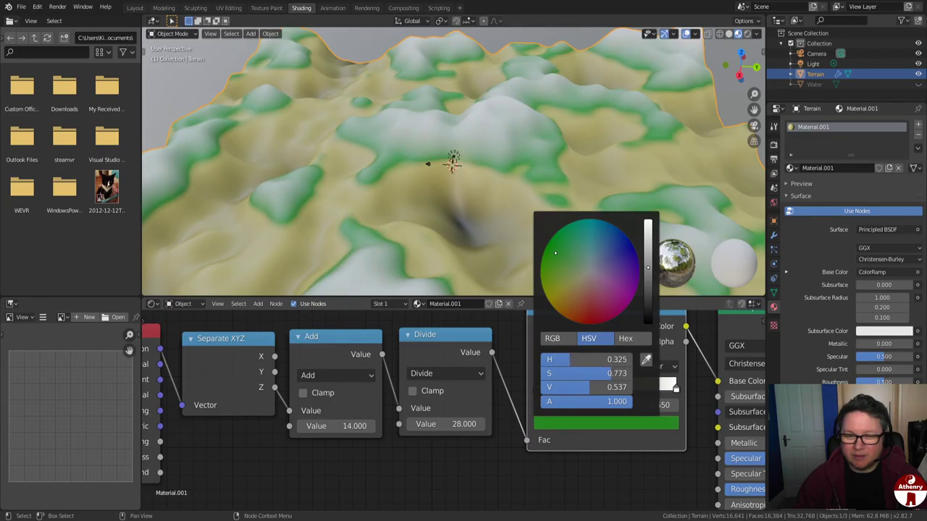
{"action": "left_click_drag", "start_coordinate": [649, 268], "coordinate": [647, 272]}
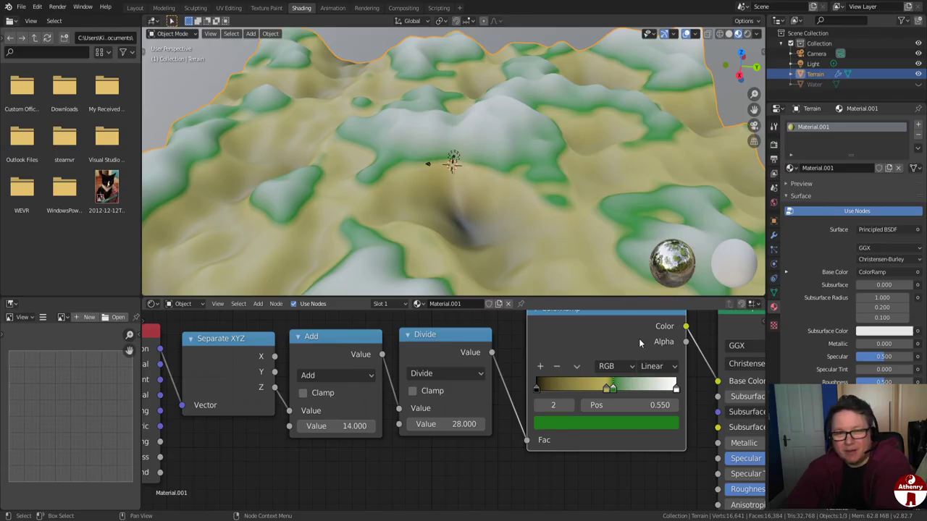
- Add a ColorRamp stop above the green one at position 0.698 and colour it dark brown with hue 0.093 and saturation 0.687
{"action": "left_click", "coordinate": [539, 367]}
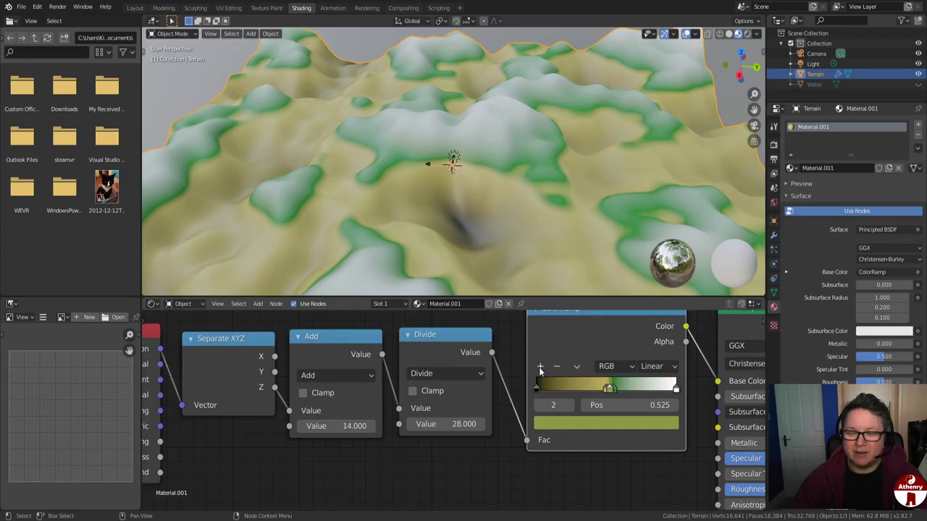
{"action": "left_click_drag", "start_coordinate": [617, 392], "coordinate": [633, 393]}
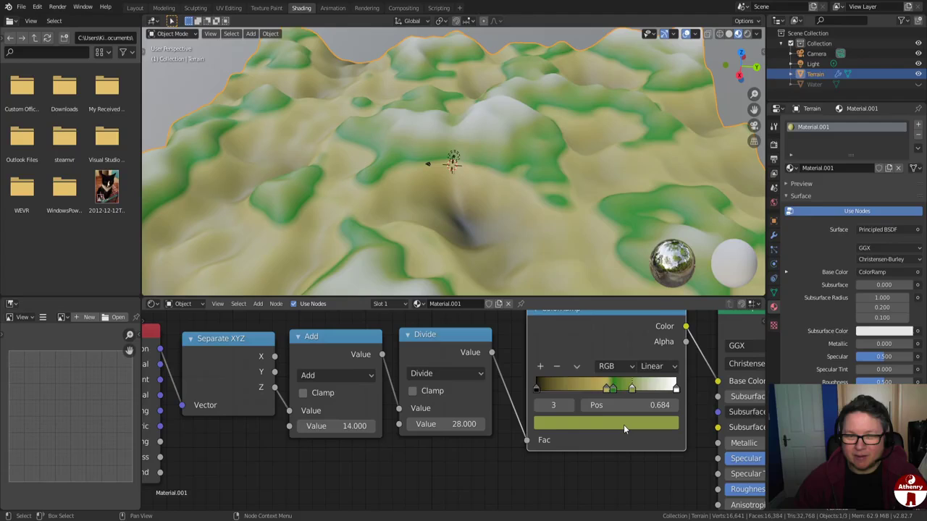
{"action": "left_click", "coordinate": [624, 424]}
{"action": "left_click", "coordinate": [570, 291]}
{"action": "left_click_drag", "start_coordinate": [570, 292], "coordinate": [570, 302]}
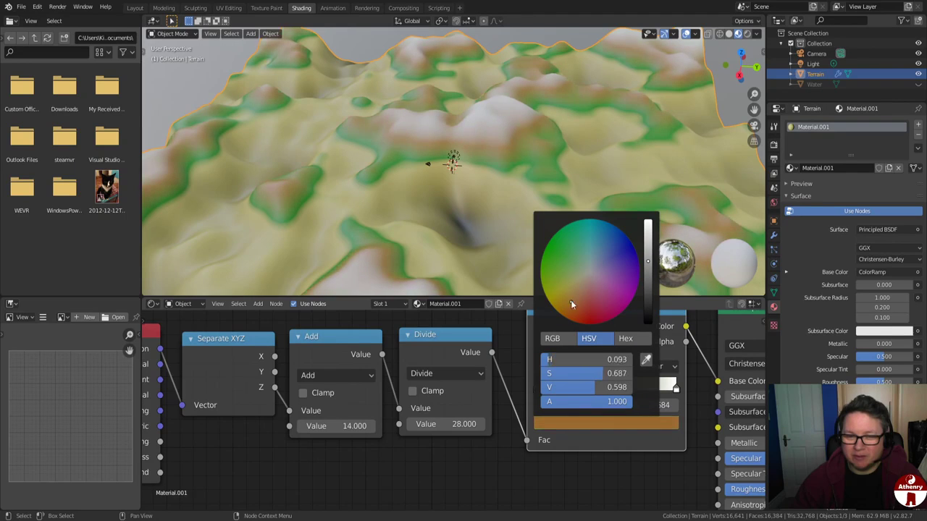
{"action": "left_click", "coordinate": [648, 270]}
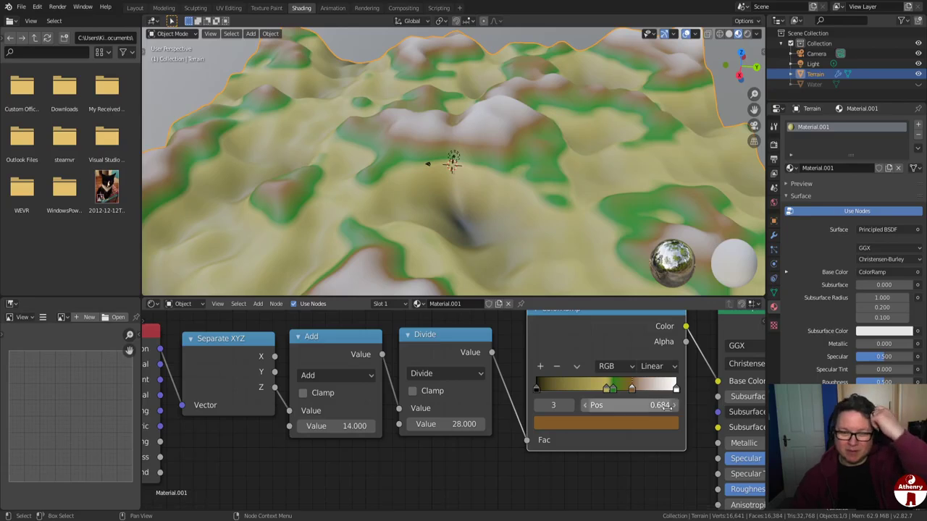
{"action": "left_click_drag", "start_coordinate": [635, 389], "coordinate": [633, 390]}
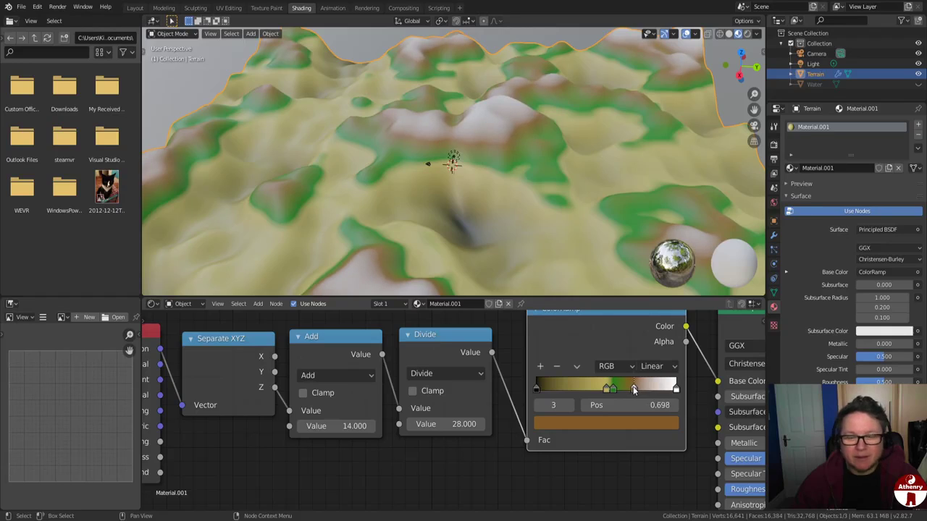
- Add a ColorRamp stop between brown and white at position 0.797 and darken its olive colour to a value of 0.227
{"action": "left_click", "coordinate": [542, 368]}
{"action": "mouse_move", "coordinate": [624, 389]}
{"action": "left_mouse_down"}
{"action": "mouse_move", "coordinate": [661, 393]}
{"action": "mouse_move", "coordinate": [652, 396]}
{"action": "left_mouse_up"}
{"action": "left_click", "coordinate": [633, 424]}
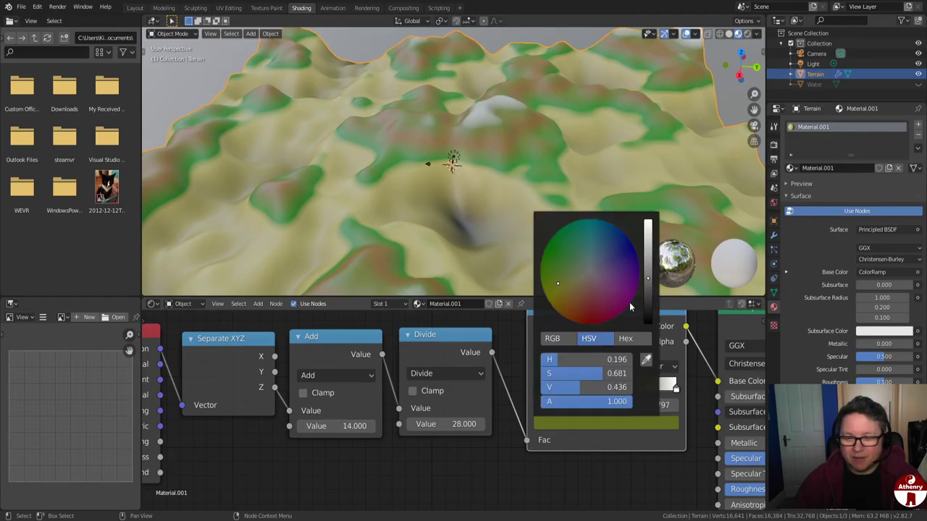
{"action": "left_click_drag", "start_coordinate": [648, 285], "coordinate": [648, 300]}
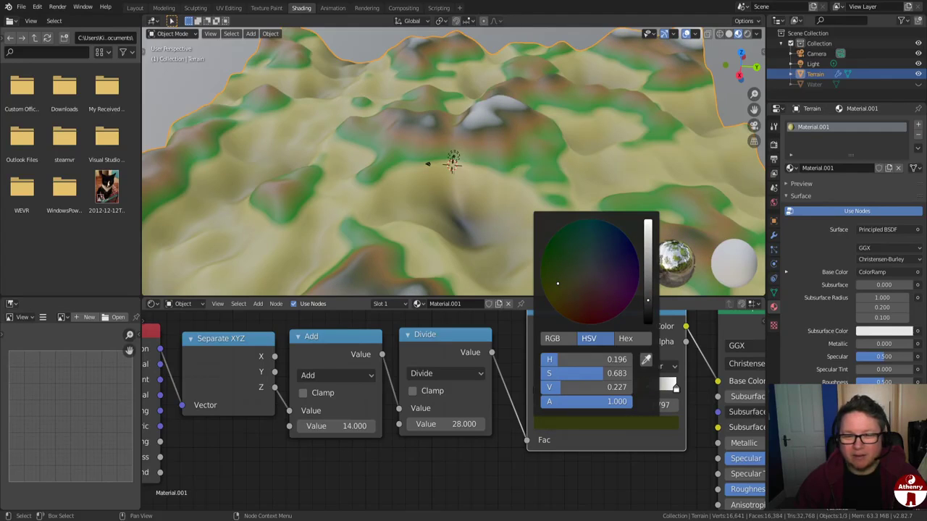
- Fine-tune the ColorRamp stops: brown slightly closer to white, green at 0.559 and dark olive at 0.801
{"action": "left_click_drag", "start_coordinate": [634, 391], "coordinate": [638, 392]}
{"action": "left_click", "coordinate": [612, 391]}
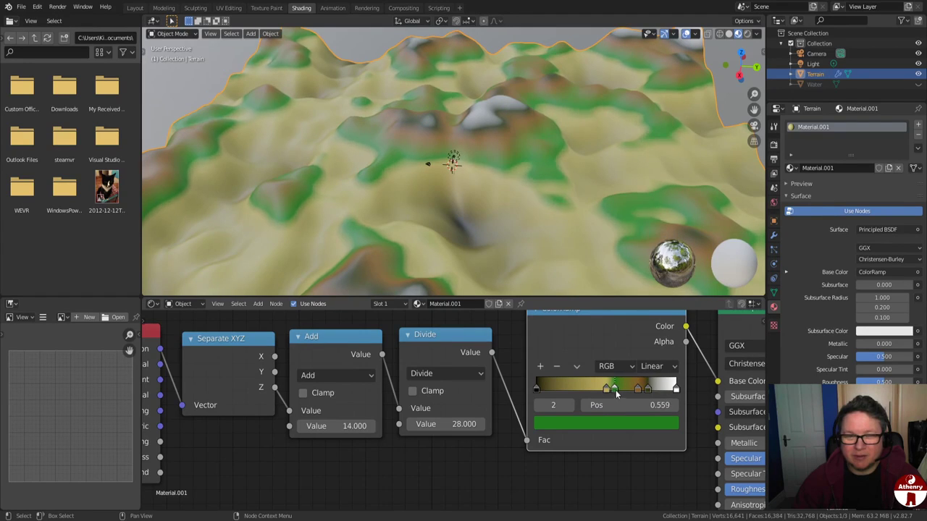
{"action": "left_click_drag", "start_coordinate": [616, 393], "coordinate": [652, 388]}
{"action": "scroll", "coordinate": [612, 252], "scroll_direction": "down", "scroll_amount": 3}
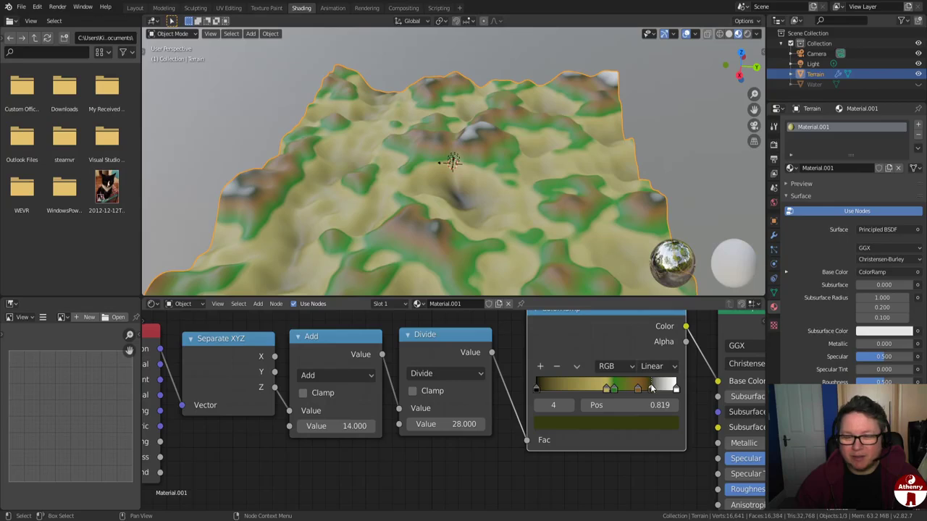
{"action": "left_click_drag", "start_coordinate": [652, 390], "coordinate": [648, 391]}
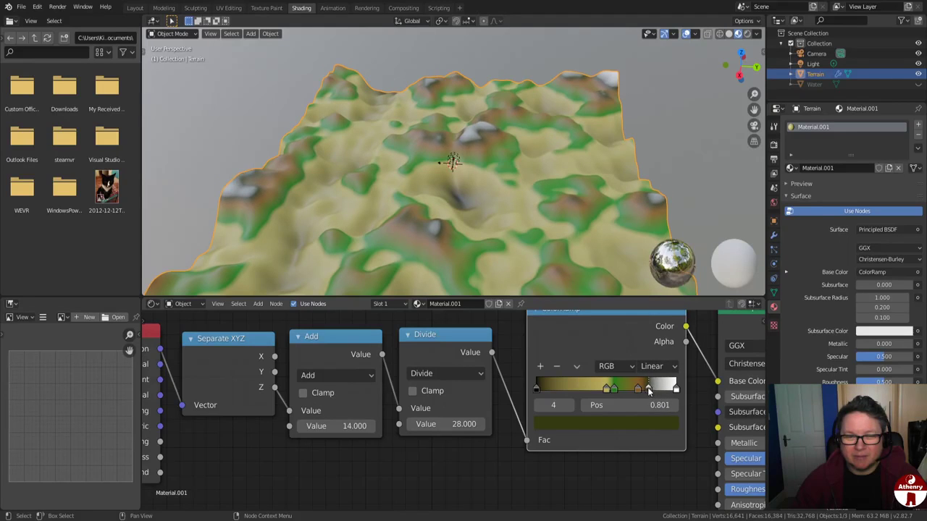
- Make the Water plane visible again over the coloured terrain
{"action": "middle_click_drag", "start_coordinate": [572, 232], "coordinate": [495, 253]}
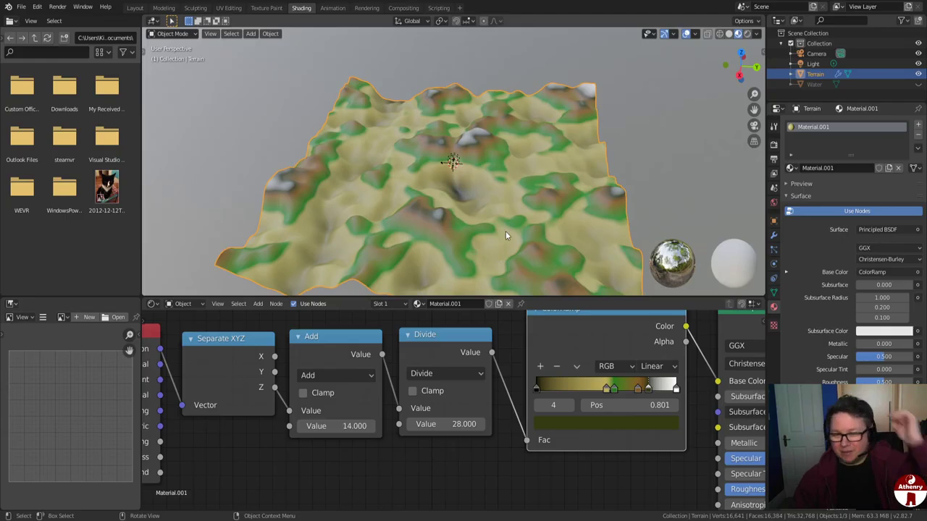
{"action": "left_click", "coordinate": [918, 84]}
{"action": "scroll", "coordinate": [418, 232], "scroll_direction": "up", "scroll_amount": 3}
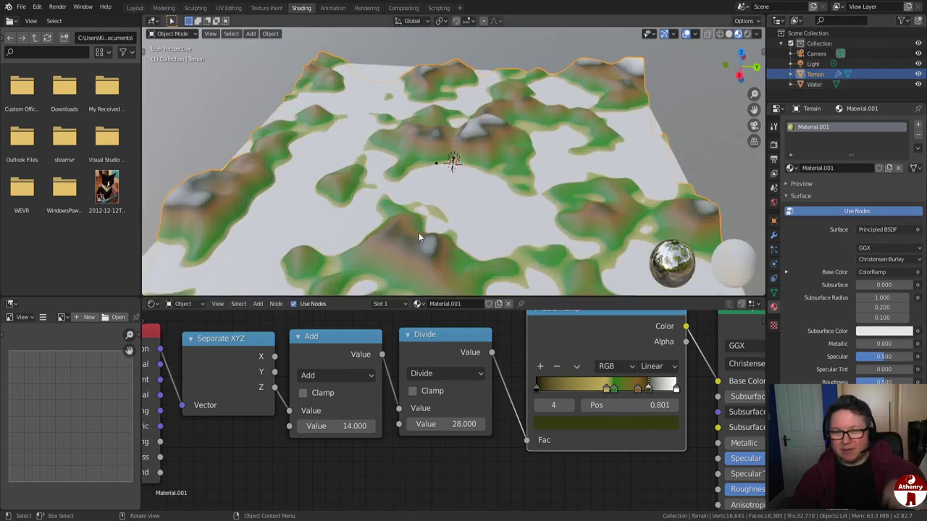
- Examine the islands' sand, grass, rock and snow bands above the waterline from several angles and distances
{"action": "middle_click_drag", "start_coordinate": [433, 235], "coordinate": [760, 206]}
{"action": "scroll", "coordinate": [474, 226], "scroll_direction": "down", "scroll_amount": 3}
{"action": "scroll", "coordinate": [495, 217], "scroll_direction": "up", "scroll_amount": 5}
{"action": "middle_click_drag", "start_coordinate": [537, 207], "coordinate": [435, 219]}
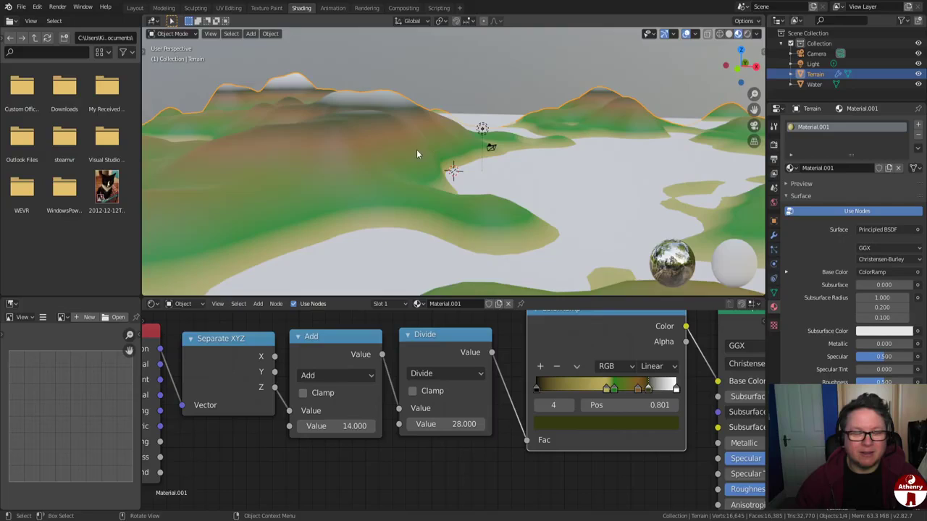
{"action": "middle_click_drag", "start_coordinate": [416, 154], "coordinate": [345, 179]}
{"action": "middle_click_drag", "start_coordinate": [321, 93], "coordinate": [387, 137]}
{"action": "scroll", "coordinate": [387, 137], "scroll_direction": "down", "scroll_amount": 5}
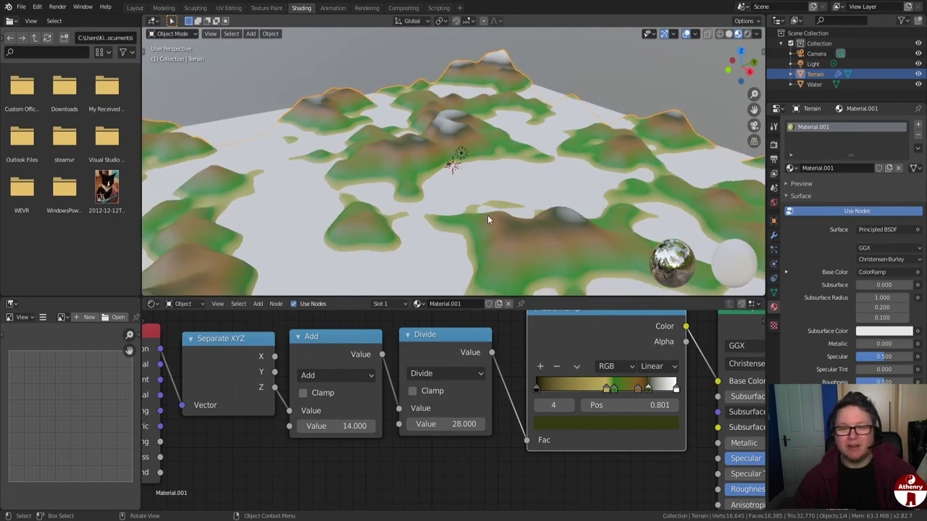
{"action": "scroll", "coordinate": [487, 215], "scroll_direction": "up", "scroll_amount": 5}
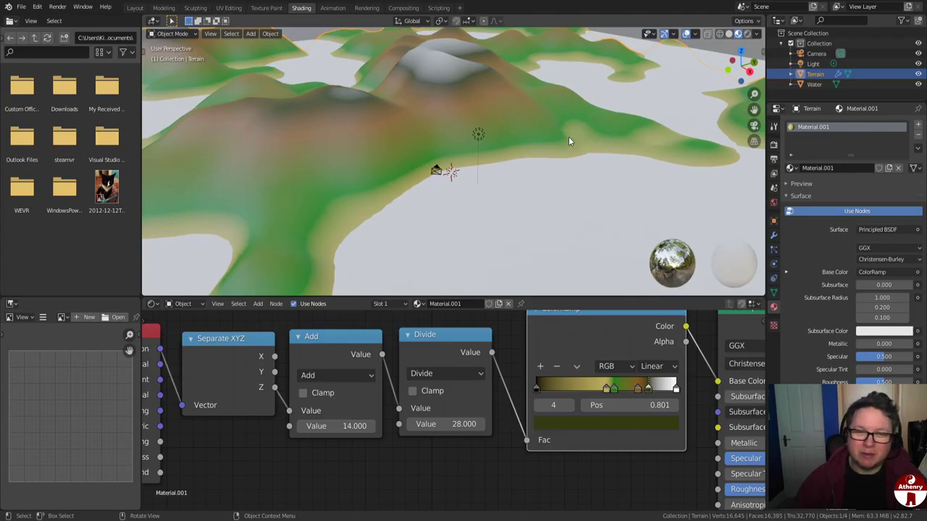
{"action": "scroll", "coordinate": [427, 214], "scroll_direction": "down", "scroll_amount": 5}
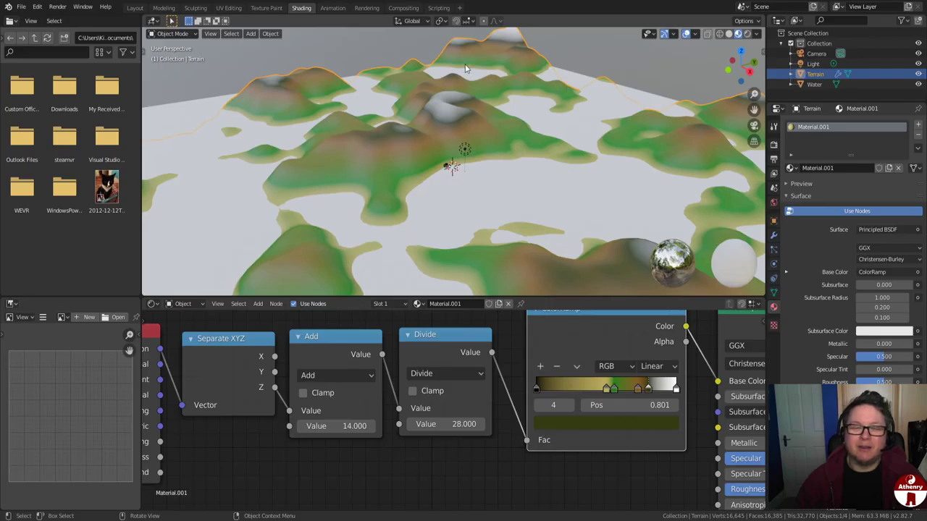
{"action": "scroll", "coordinate": [574, 233], "scroll_direction": "down", "scroll_amount": 5}
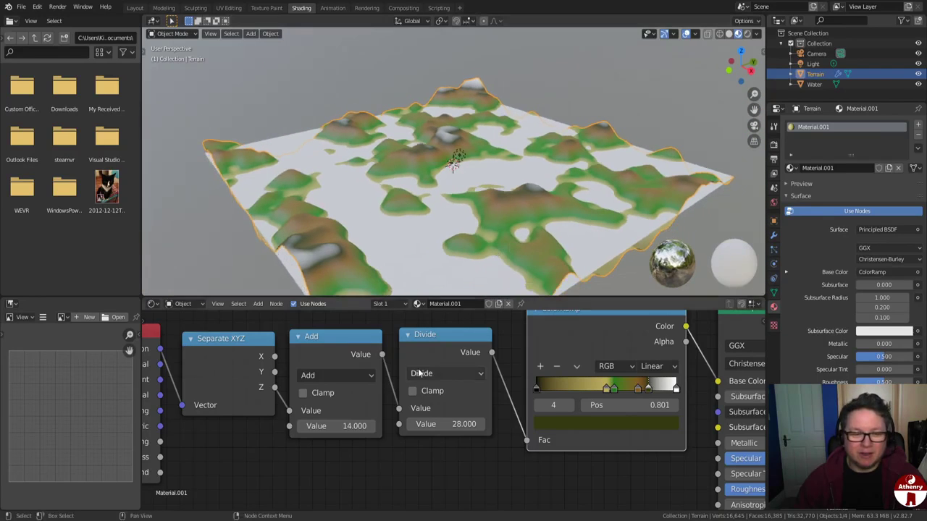
- Nudge the Divide node and add a Noise Texture node in the empty space below the Separate XYZ node
{"action": "left_click_drag", "start_coordinate": [445, 336], "coordinate": [449, 346]}
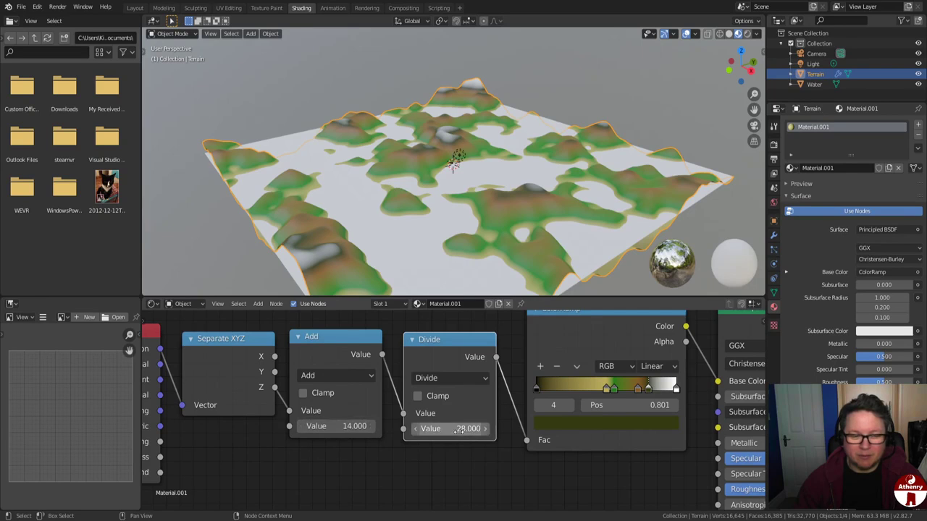
{"action": "scroll", "coordinate": [399, 438], "scroll_direction": "down", "scroll_amount": 2}
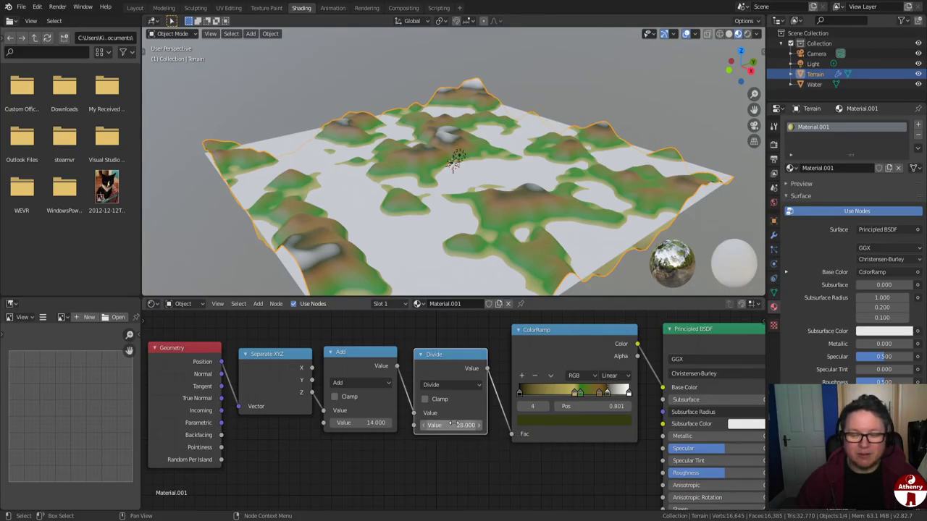
{"action": "scroll", "coordinate": [456, 463], "scroll_direction": "down", "scroll_amount": 2}
{"action": "middle_click_drag", "start_coordinate": [431, 493], "coordinate": [403, 439]}
{"action": "scroll", "coordinate": [431, 419], "scroll_direction": "down", "scroll_amount": 4}
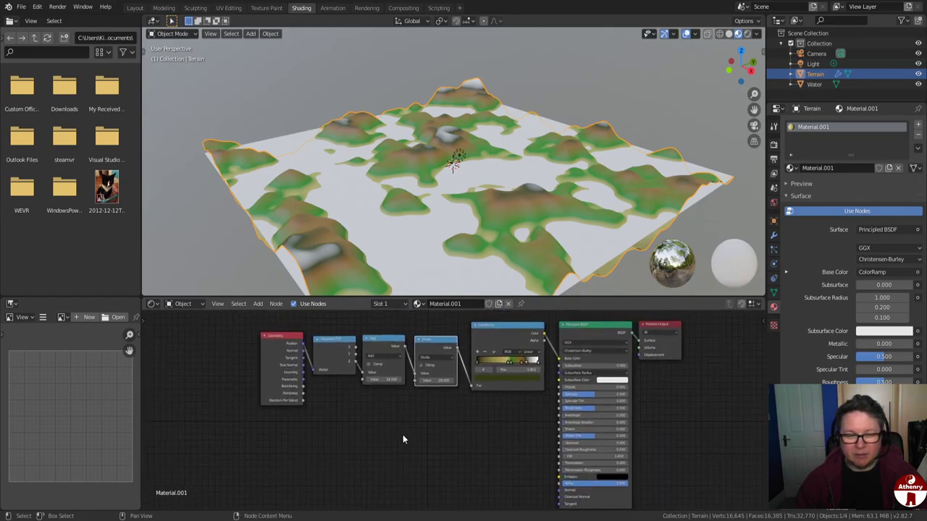
{"action": "left_click", "coordinate": [259, 304]}
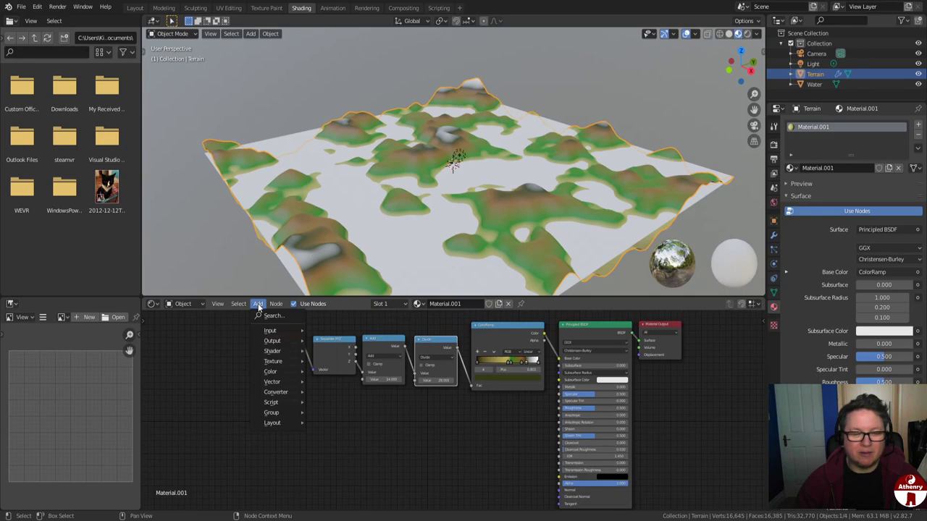
{"action": "mouse_move", "coordinate": [271, 366]}
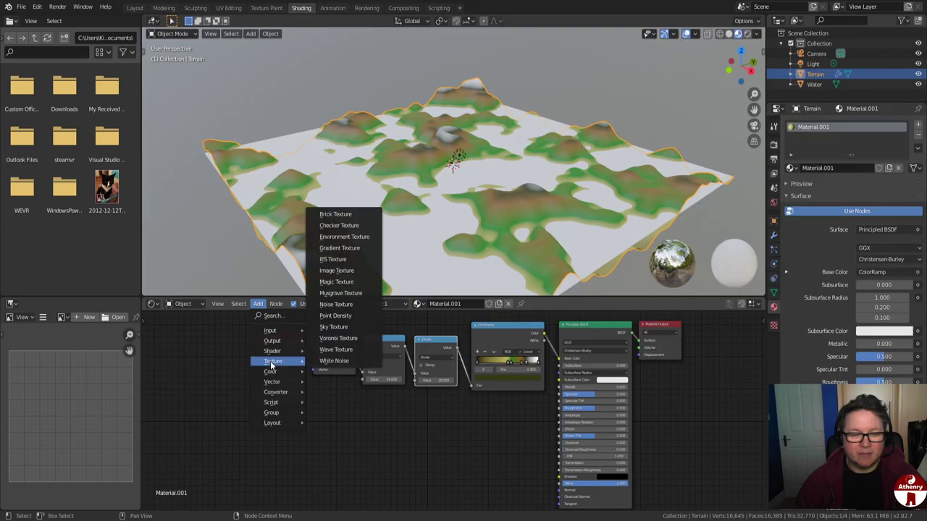
{"action": "left_click", "coordinate": [335, 304]}
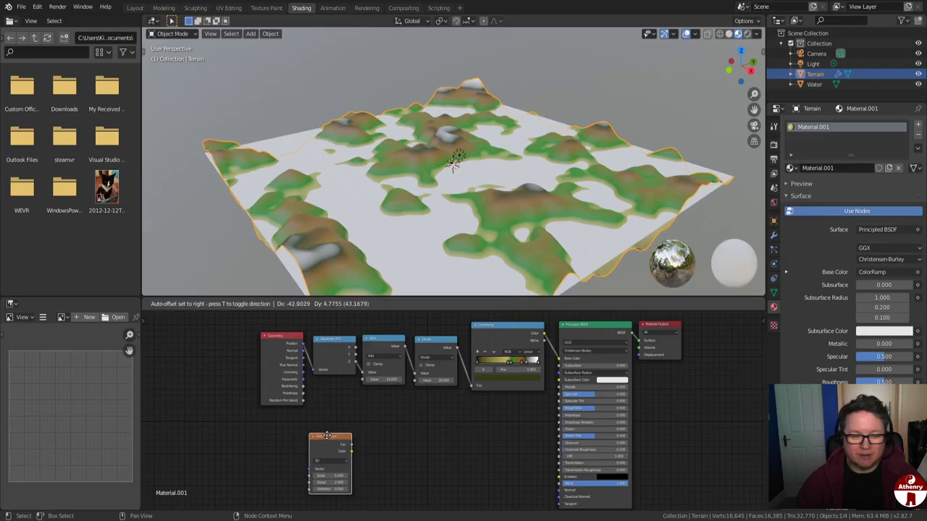
{"action": "left_click", "coordinate": [330, 436]}
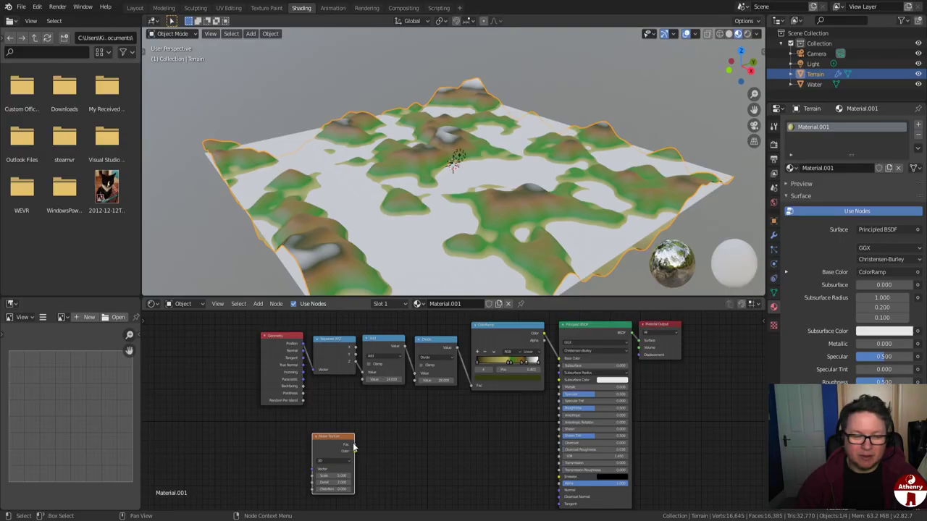
- Try feeding the Noise Texture's Color into the Principled BSDF Base Color, and reconnect the ColorRamp's Color to it
{"action": "left_click_drag", "start_coordinate": [354, 448], "coordinate": [559, 365]}
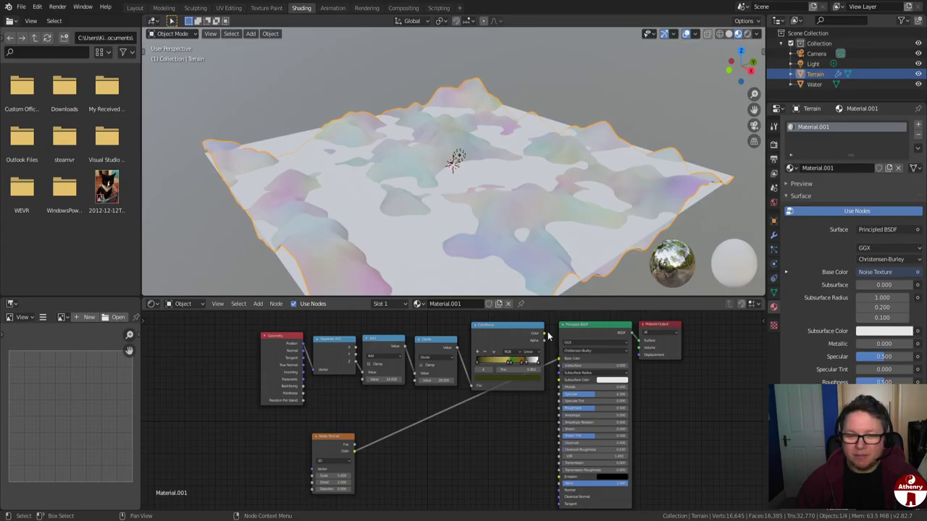
{"action": "left_click_drag", "start_coordinate": [544, 333], "coordinate": [559, 358]}
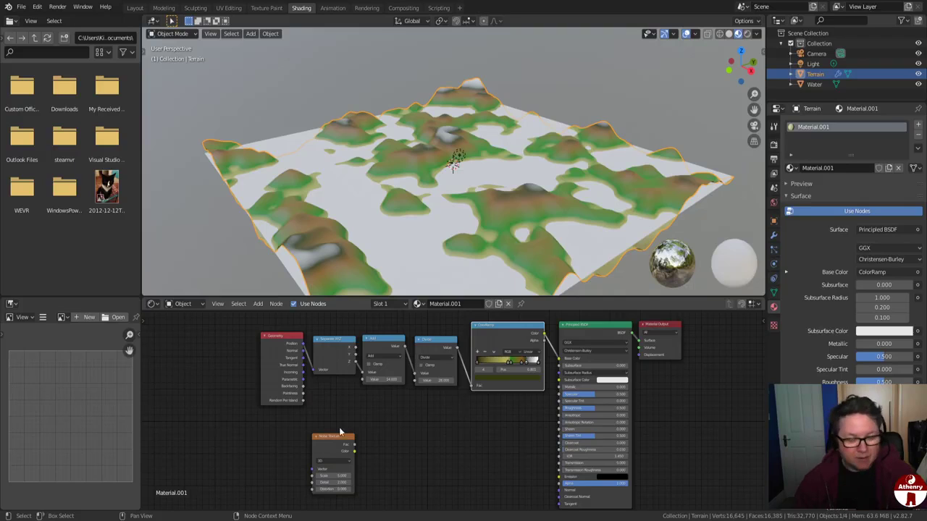
{"action": "left_click", "coordinate": [341, 458]}
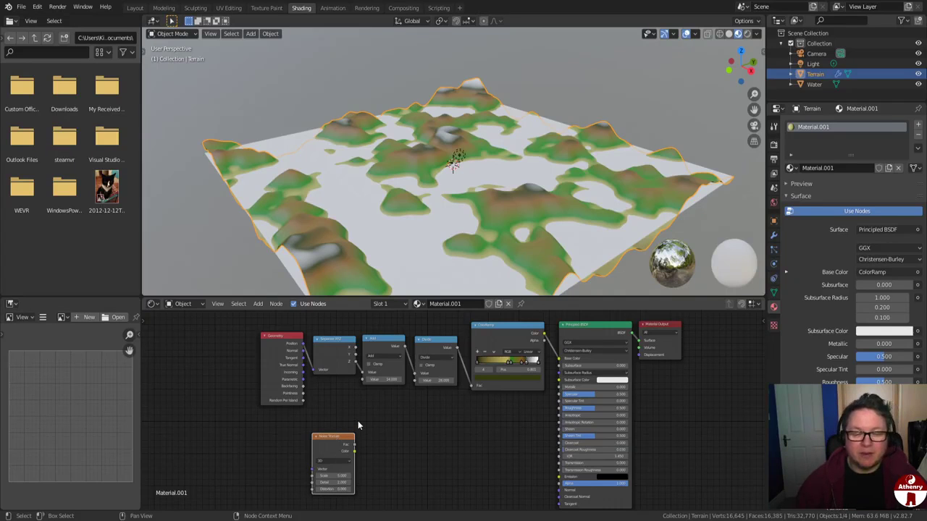
{"action": "left_click_drag", "start_coordinate": [355, 445], "coordinate": [372, 438]}
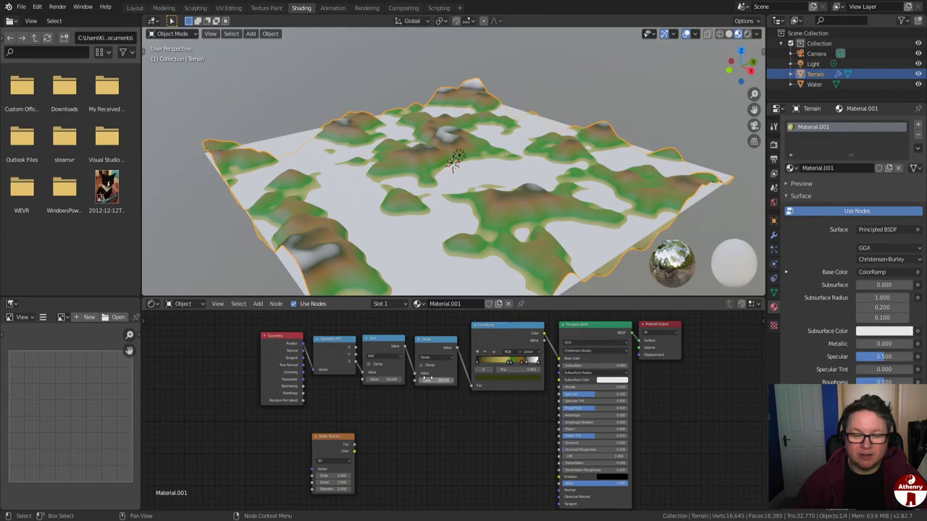
{"action": "left_click_drag", "start_coordinate": [427, 380], "coordinate": [443, 379]}
{"action": "scroll", "coordinate": [432, 421], "scroll_direction": "up", "scroll_amount": 6}
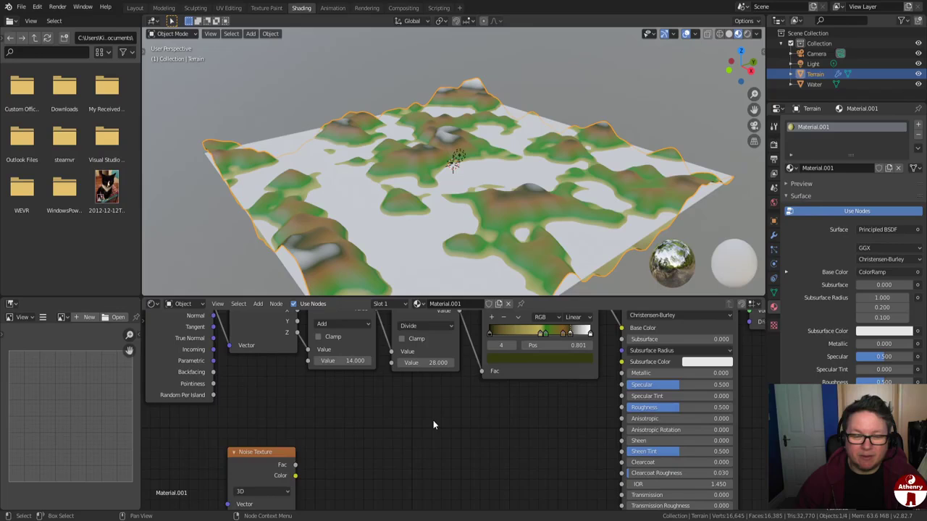
{"action": "scroll", "coordinate": [318, 426], "scroll_direction": "down", "scroll_amount": 2}
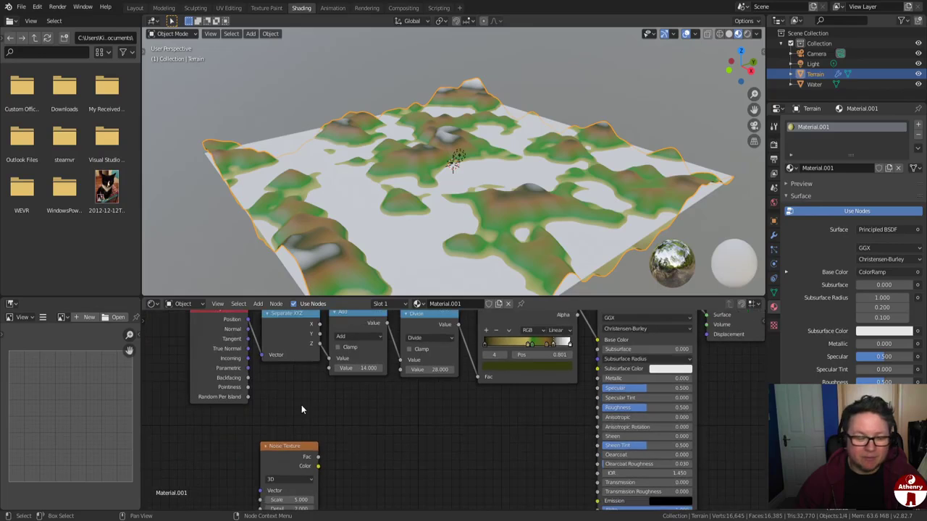
- Add a Math node set to Add beside the Noise Texture and feed the noise Fac into its first value
{"action": "left_click", "coordinate": [259, 305]}
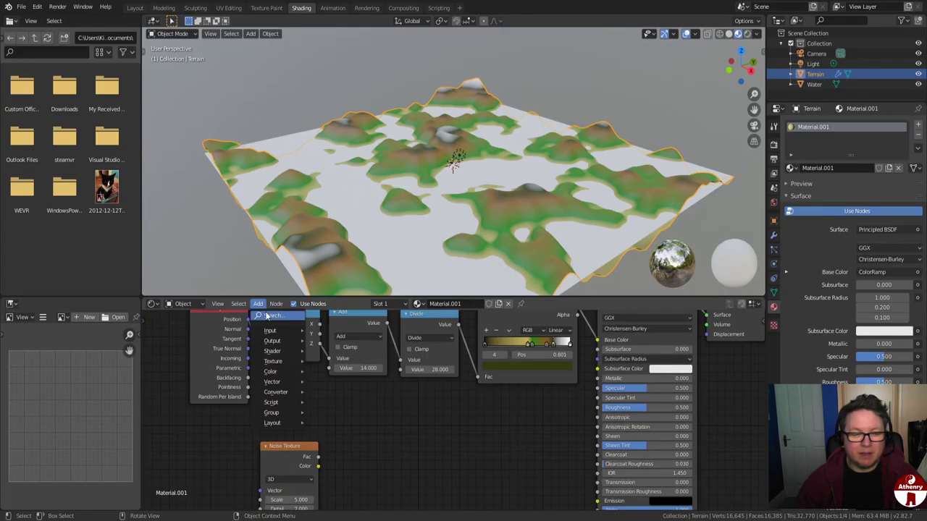
{"action": "left_click", "coordinate": [272, 317]}
{"action": "type", "text": "add"}
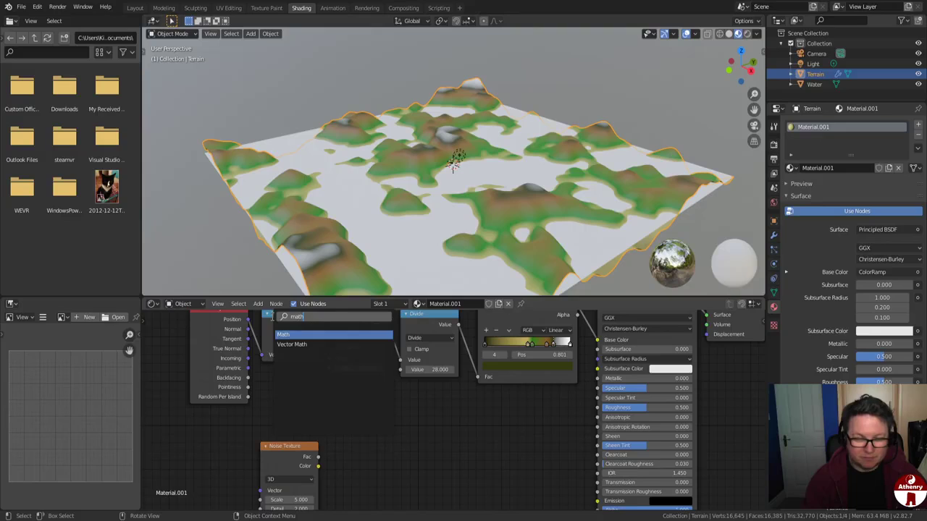
{"action": "key", "text": "Return"}
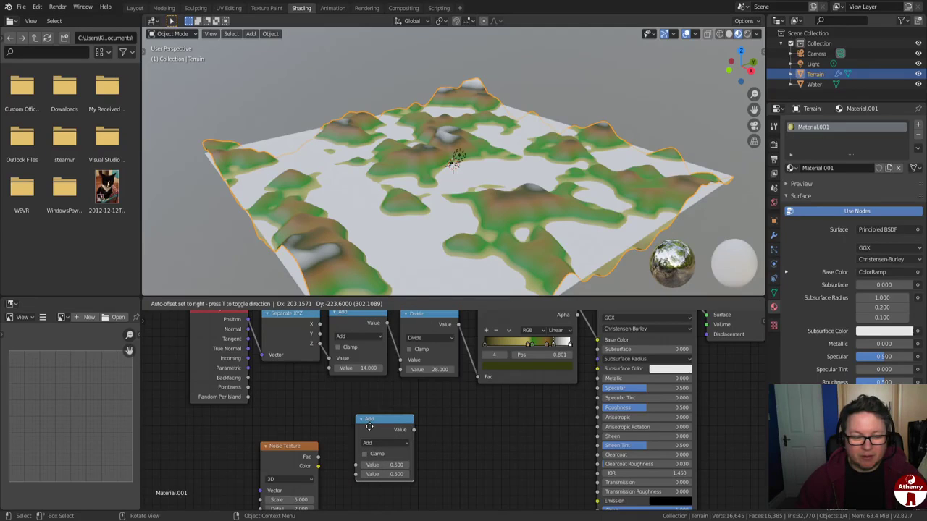
{"action": "left_click", "coordinate": [353, 420]}
{"action": "left_click_drag", "start_coordinate": [317, 457], "coordinate": [353, 464]}
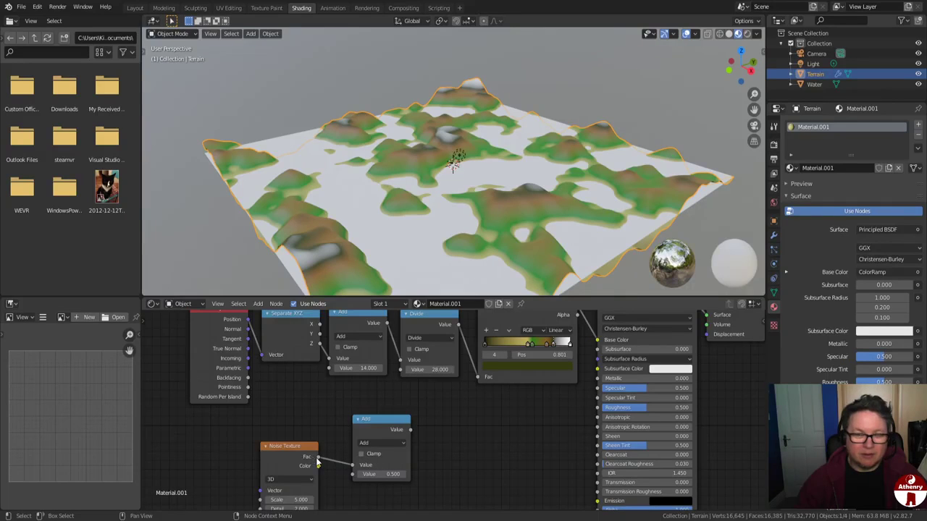
- Set the new Add node's second value to 27.5 and connect its output to the Divide node's second value
{"action": "left_click", "coordinate": [382, 474]}
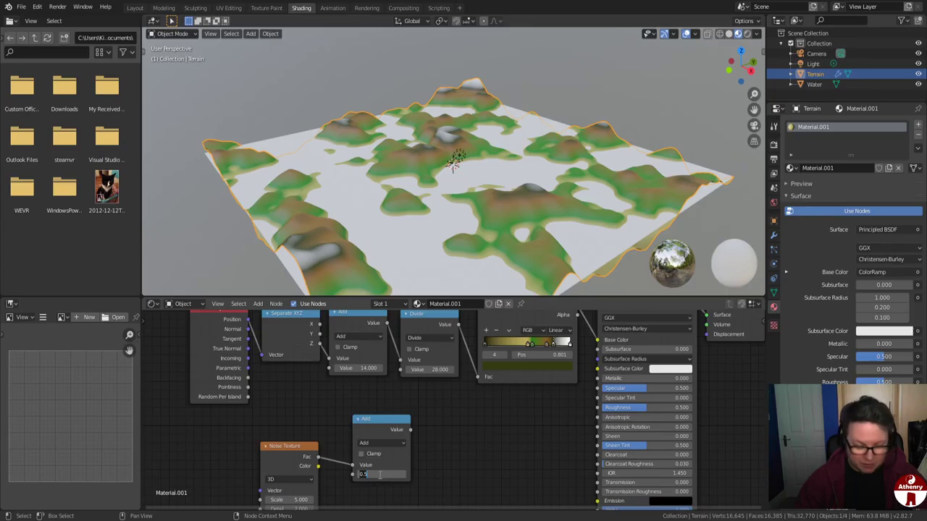
{"action": "type", "text": "27"}
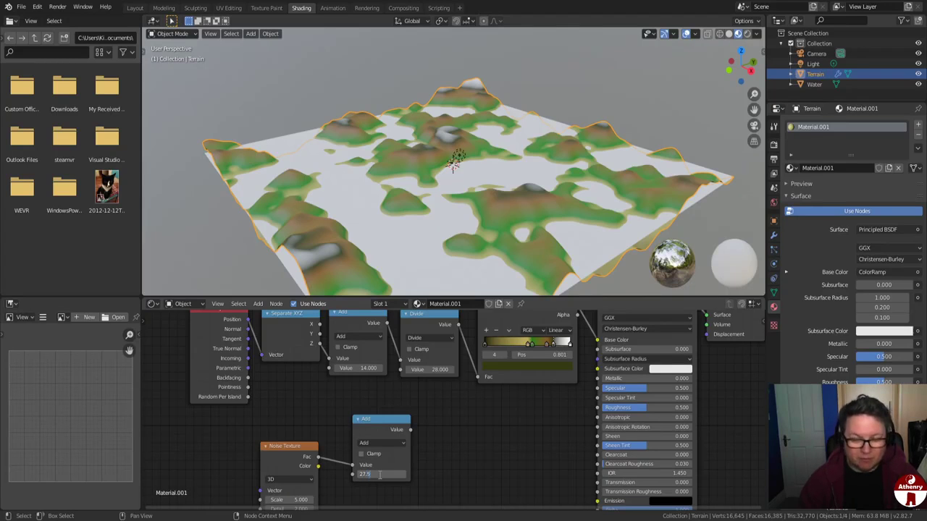
{"action": "key", "text": "Return"}
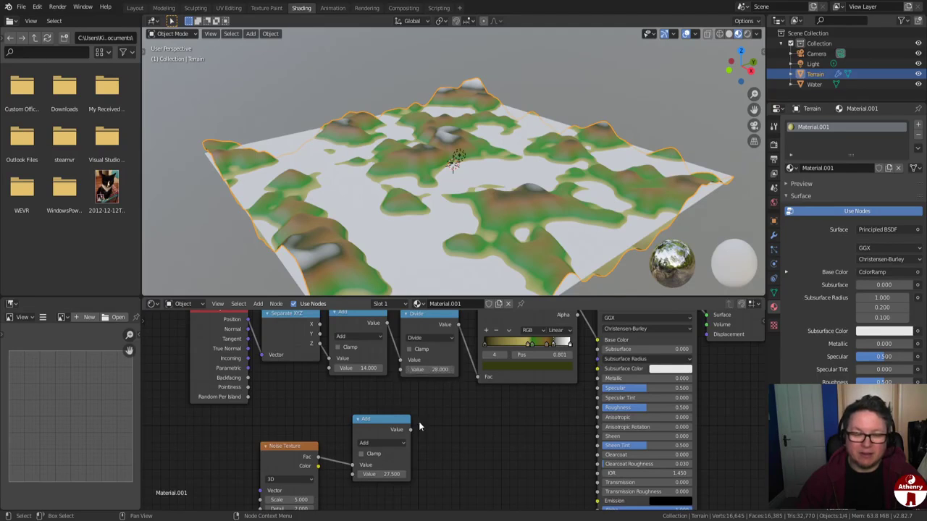
{"action": "left_click_drag", "start_coordinate": [410, 429], "coordinate": [399, 371]}
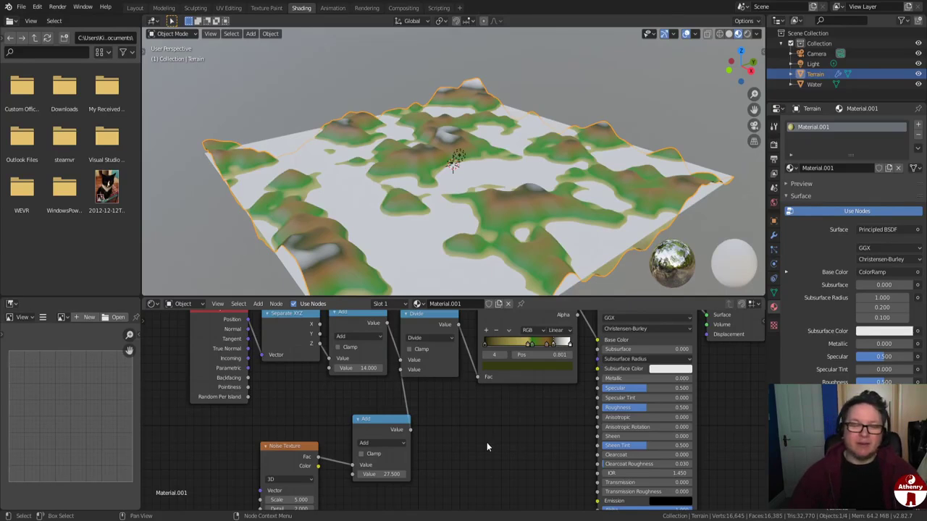
- Arrange the new Add node and the Noise Texture neatly side by side below the existing node chain
{"action": "left_click_drag", "start_coordinate": [366, 417], "coordinate": [346, 408]}
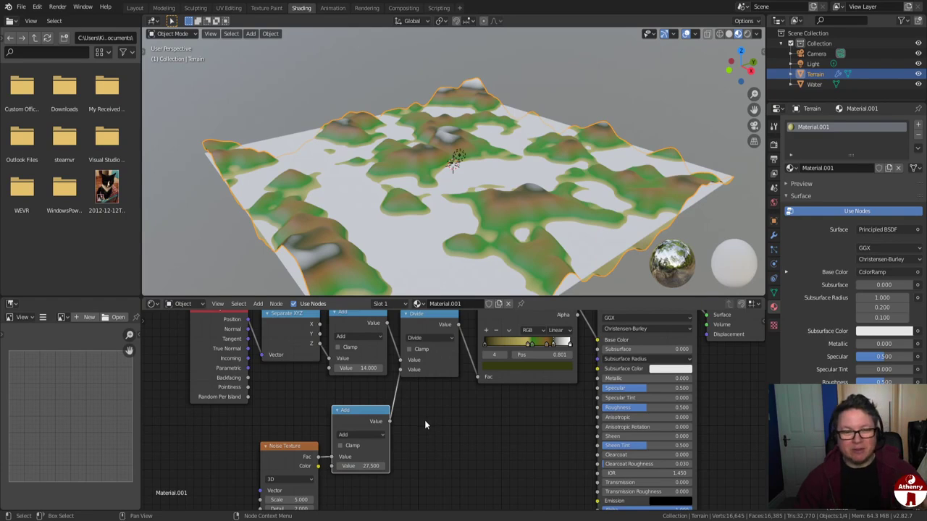
{"action": "left_click_drag", "start_coordinate": [290, 446], "coordinate": [267, 438]}
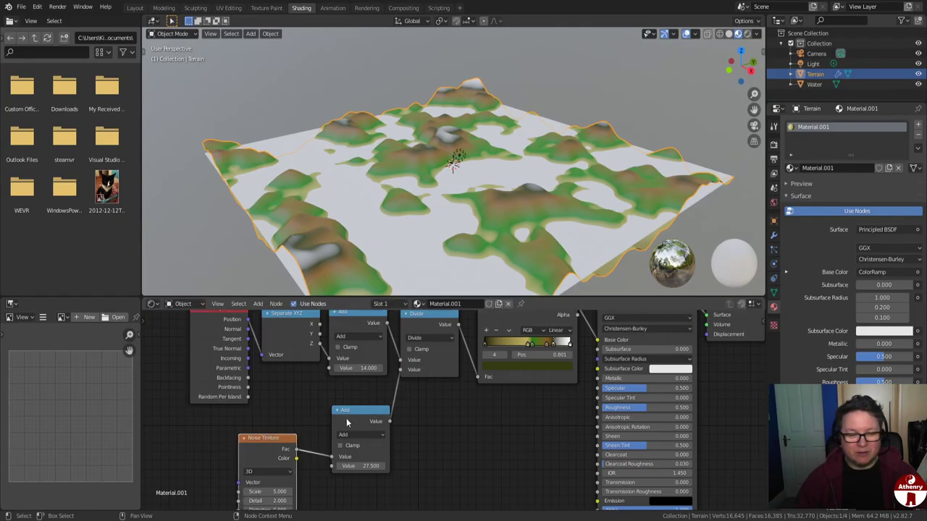
{"action": "left_click_drag", "start_coordinate": [354, 411], "coordinate": [340, 409]}
{"action": "left_click_drag", "start_coordinate": [264, 439], "coordinate": [270, 422]}
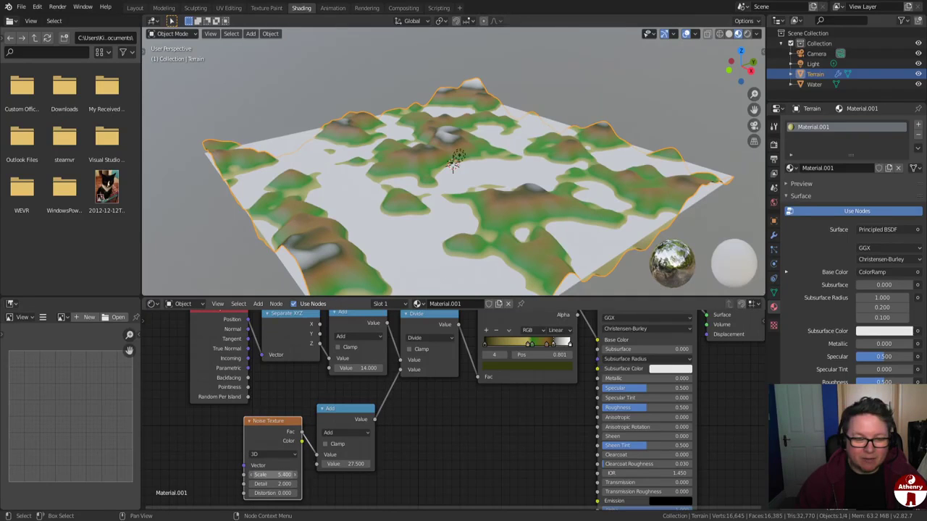
- Raise the Noise Texture's Scale to about 294.5
{"action": "left_click", "coordinate": [272, 474]}
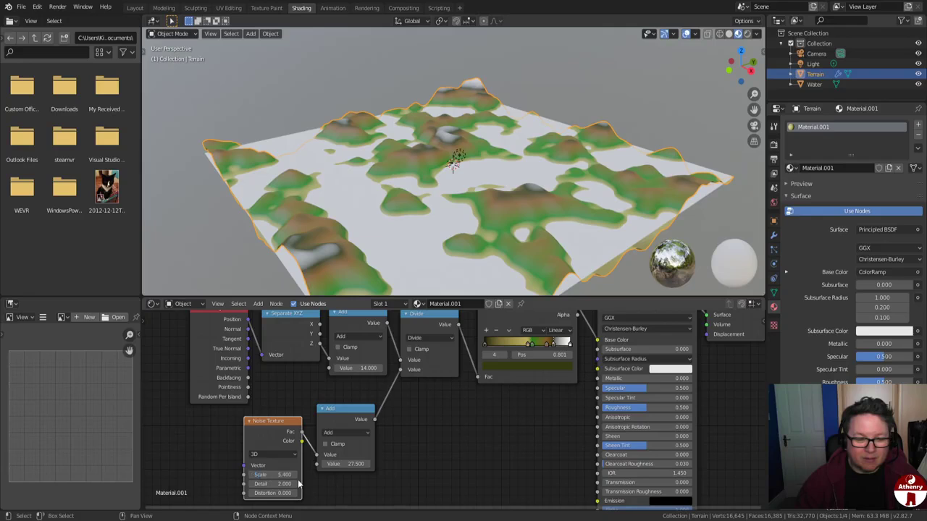
{"action": "left_click_drag", "start_coordinate": [290, 475], "coordinate": [408, 475]}
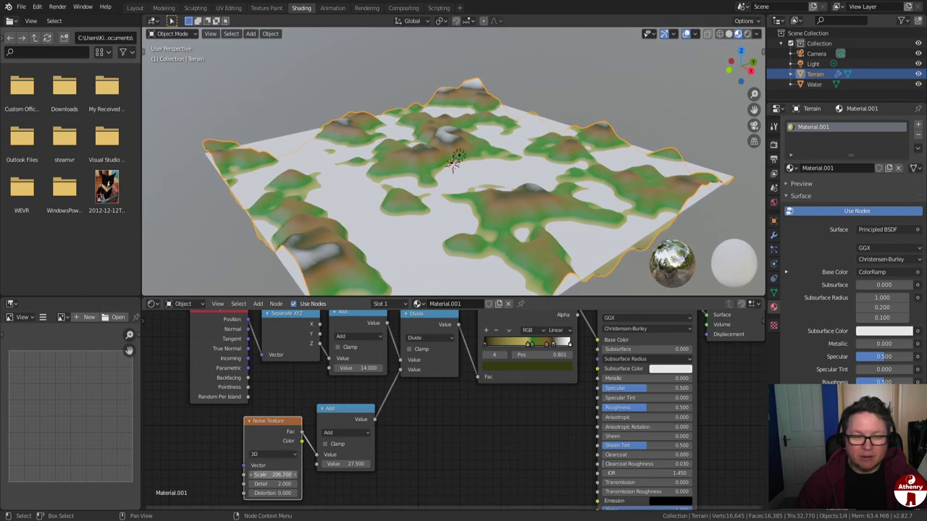
{"action": "left_click_drag", "start_coordinate": [289, 475], "coordinate": [348, 448]}
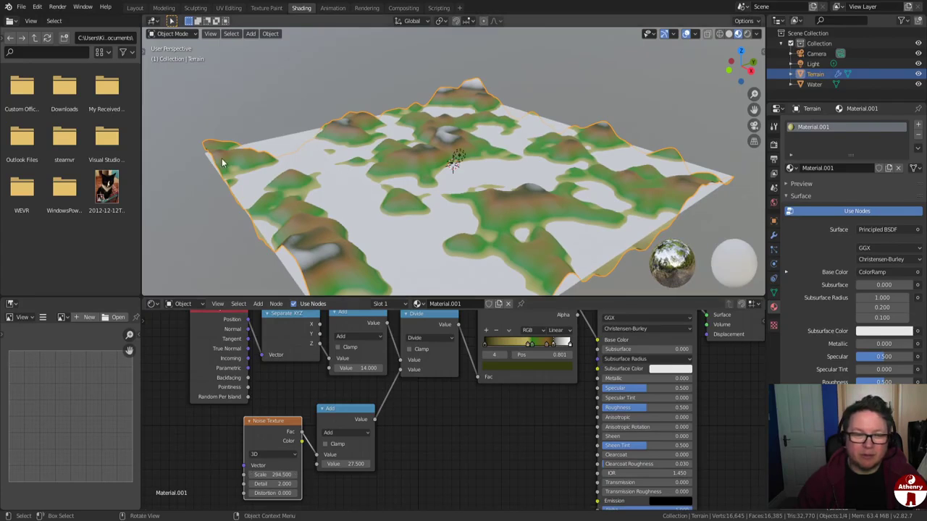
- Recolour the ColorRamp's green stop to a darker, less saturated green with hue about 0.32, saturation 0.63 and value 0.41
{"action": "scroll", "coordinate": [343, 242], "scroll_direction": "up", "scroll_amount": 3}
{"action": "scroll", "coordinate": [500, 168], "scroll_direction": "up", "scroll_amount": 10}
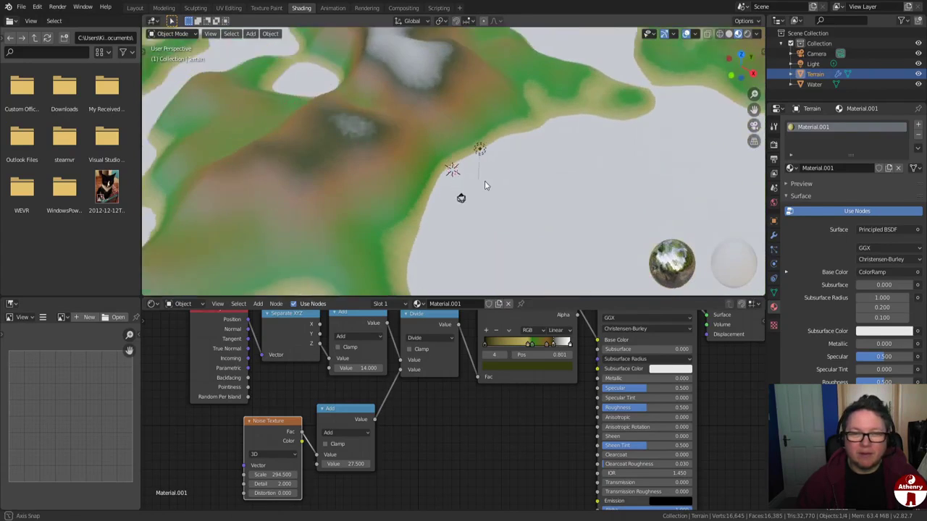
{"action": "scroll", "coordinate": [467, 183], "scroll_direction": "down", "scroll_amount": 3}
{"action": "middle_click_drag", "start_coordinate": [466, 183], "coordinate": [445, 207]}
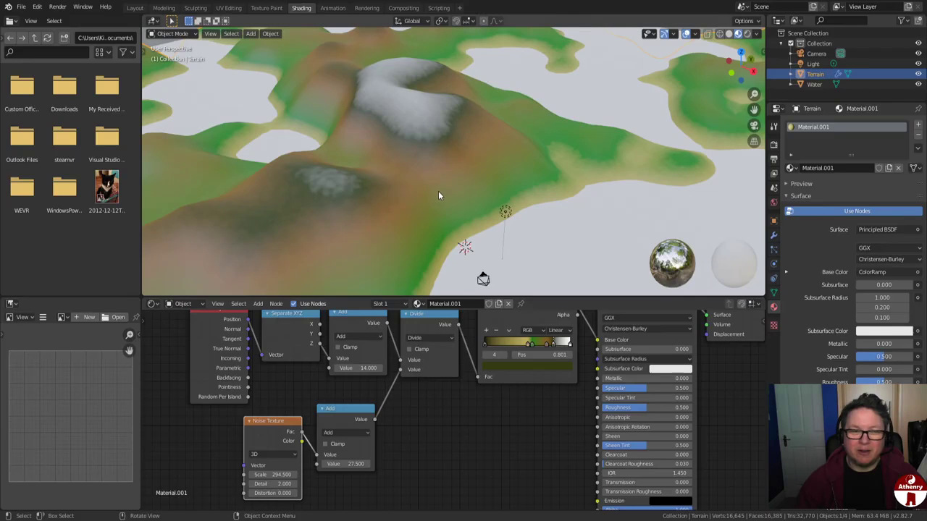
{"action": "middle_click_drag", "start_coordinate": [438, 190], "coordinate": [462, 172]}
{"action": "scroll", "coordinate": [523, 362], "scroll_direction": "up", "scroll_amount": 2}
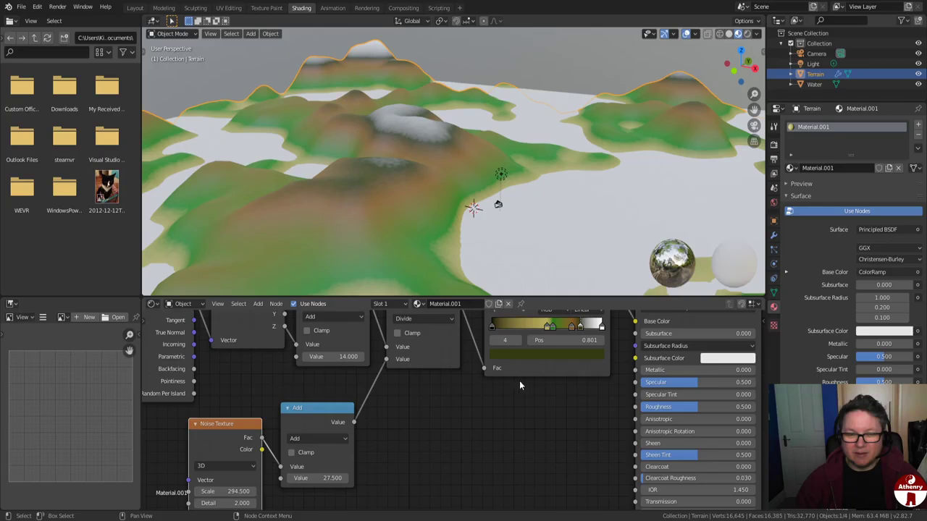
{"action": "scroll", "coordinate": [519, 380], "scroll_direction": "down", "scroll_amount": 2}
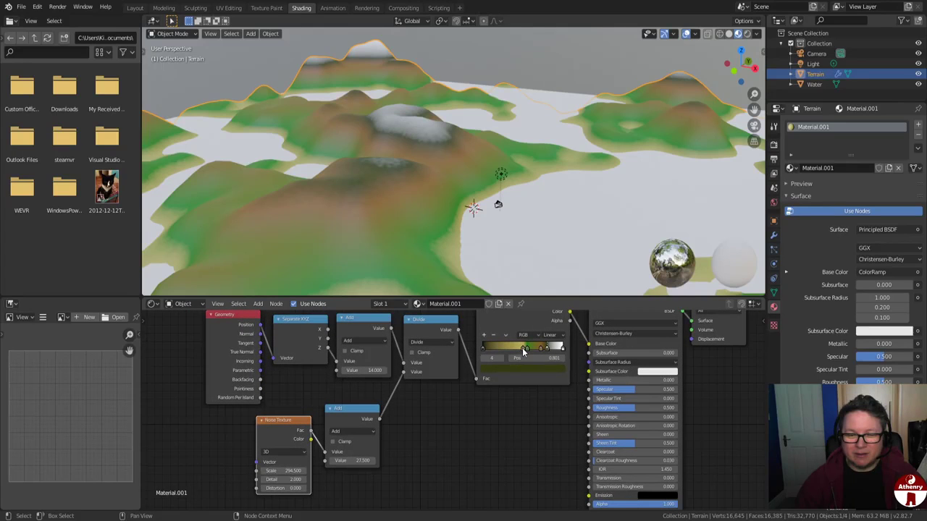
{"action": "left_click_drag", "start_coordinate": [522, 347], "coordinate": [527, 349]}
{"action": "left_click", "coordinate": [529, 366]}
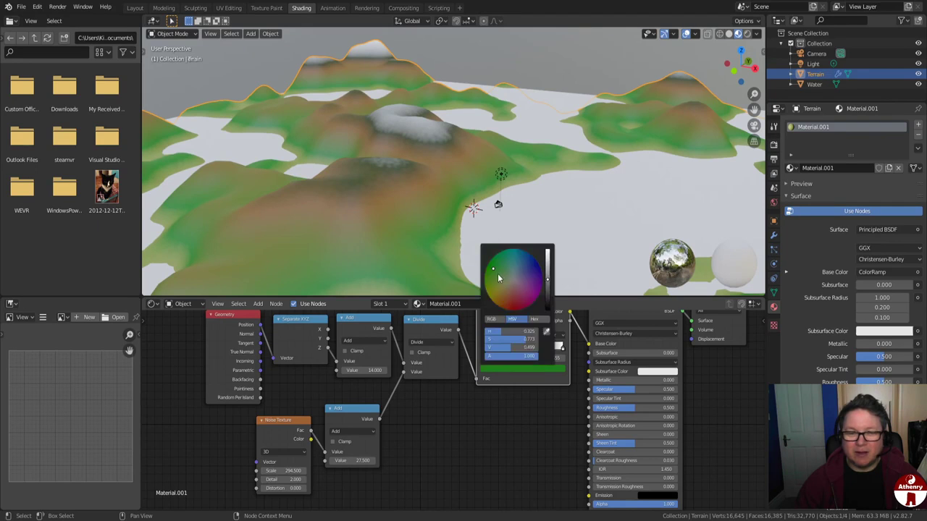
{"action": "left_click_drag", "start_coordinate": [497, 274], "coordinate": [498, 271]}
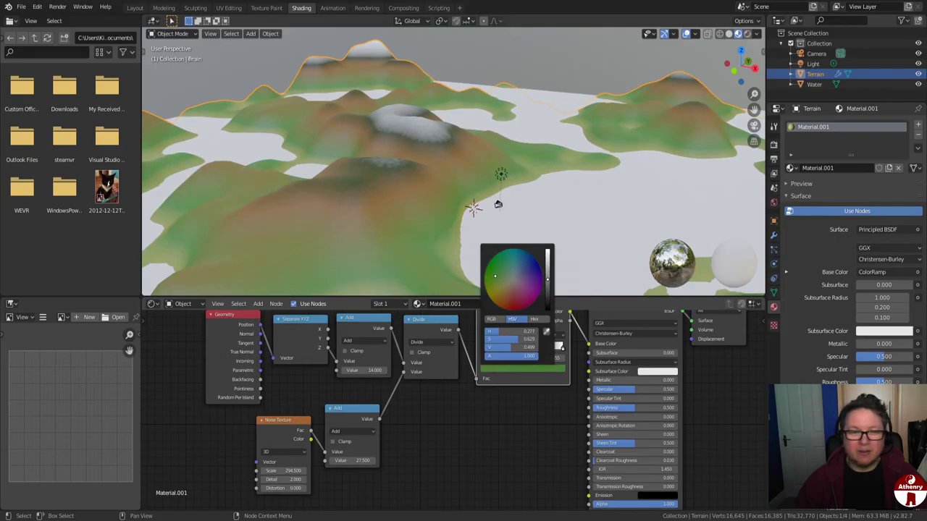
{"action": "left_click_drag", "start_coordinate": [495, 268], "coordinate": [547, 283]}
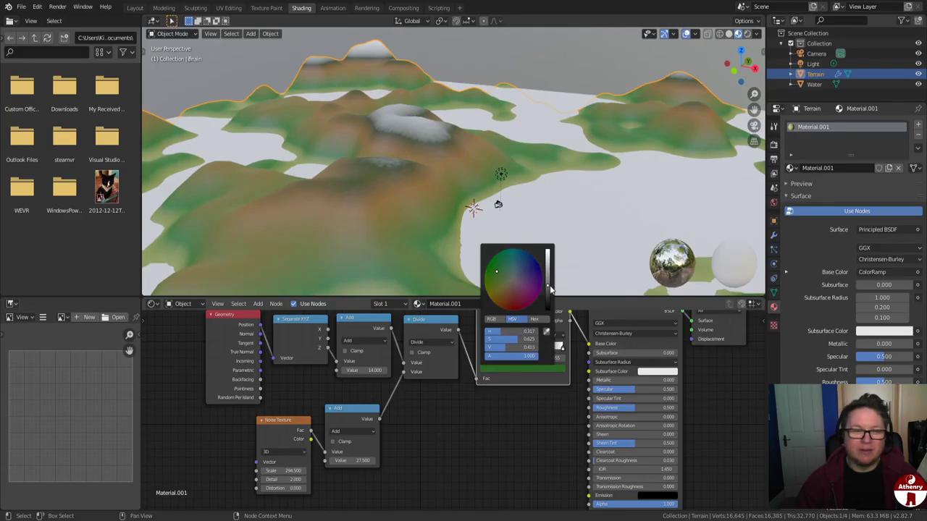
{"action": "middle_click_drag", "start_coordinate": [543, 186], "coordinate": [551, 254]}
- Select the Water plane and give its material a pale blue Base Color
{"action": "left_click", "coordinate": [814, 84]}
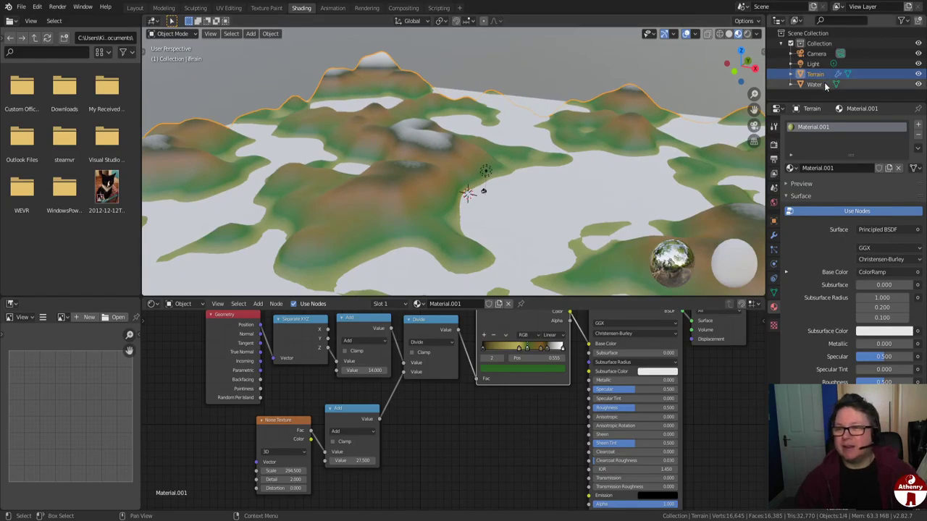
{"action": "left_click", "coordinate": [486, 303]}
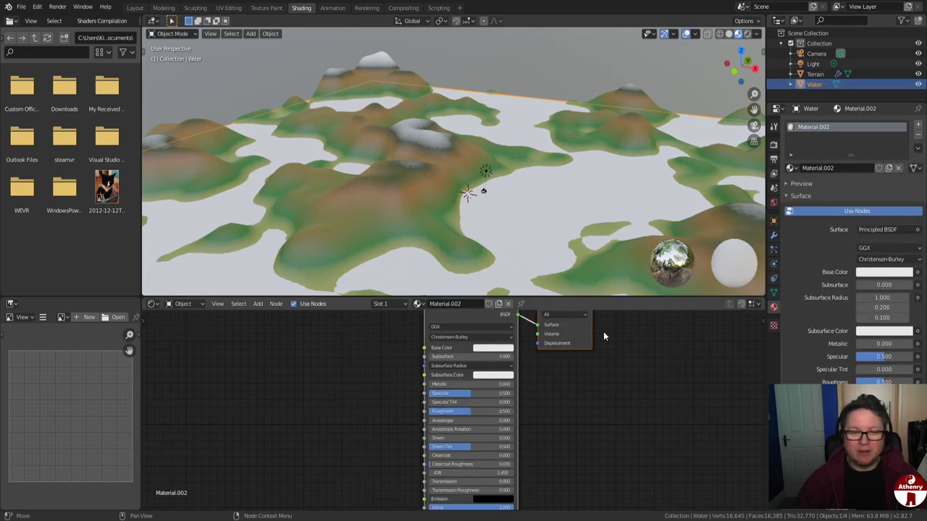
{"action": "left_click", "coordinate": [494, 348]}
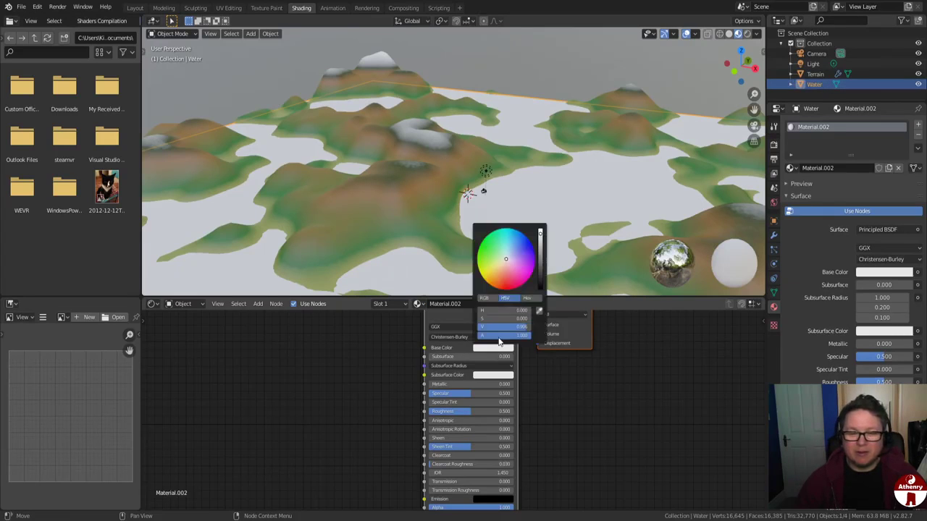
{"action": "left_click_drag", "start_coordinate": [500, 266], "coordinate": [506, 253]}
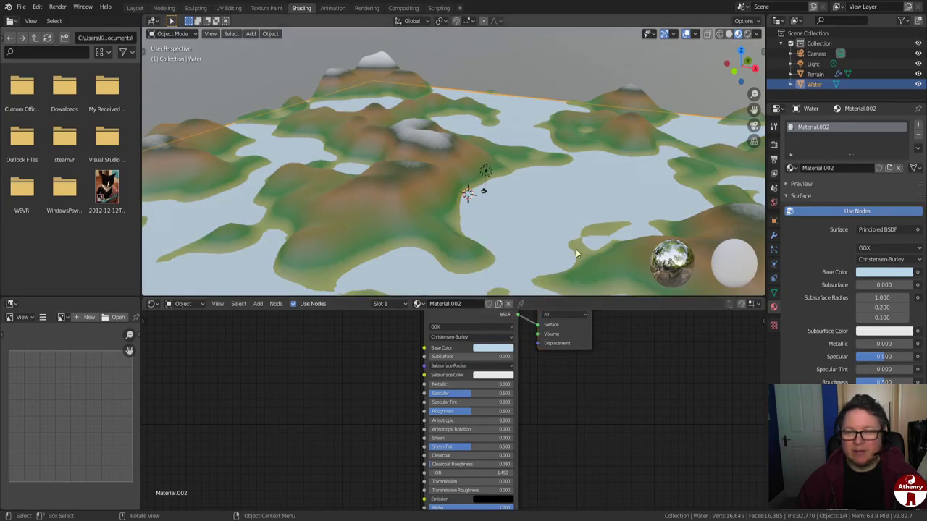
{"action": "mouse_move", "coordinate": [576, 248]}
{"action": "middle_mouse_down"}
{"action": "mouse_move", "coordinate": [576, 218]}
{"action": "mouse_move", "coordinate": [611, 230]}
{"action": "mouse_move", "coordinate": [598, 213]}
{"action": "mouse_move", "coordinate": [551, 239]}
{"action": "mouse_move", "coordinate": [630, 228]}
{"action": "mouse_move", "coordinate": [555, 234]}
{"action": "middle_mouse_up"}
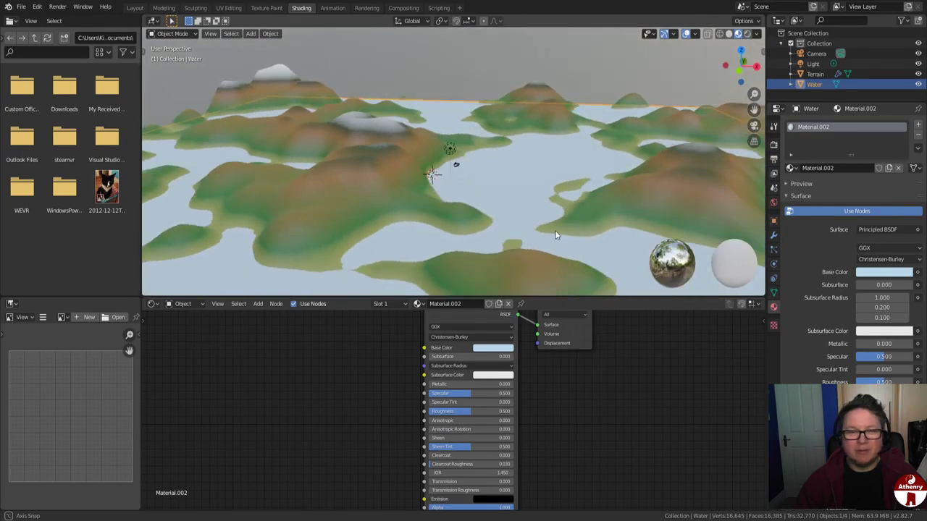
- Switch to the Layout workspace and show the landscape in Rendered viewport shading from a perspective angle
{"action": "left_click", "coordinate": [134, 8]}
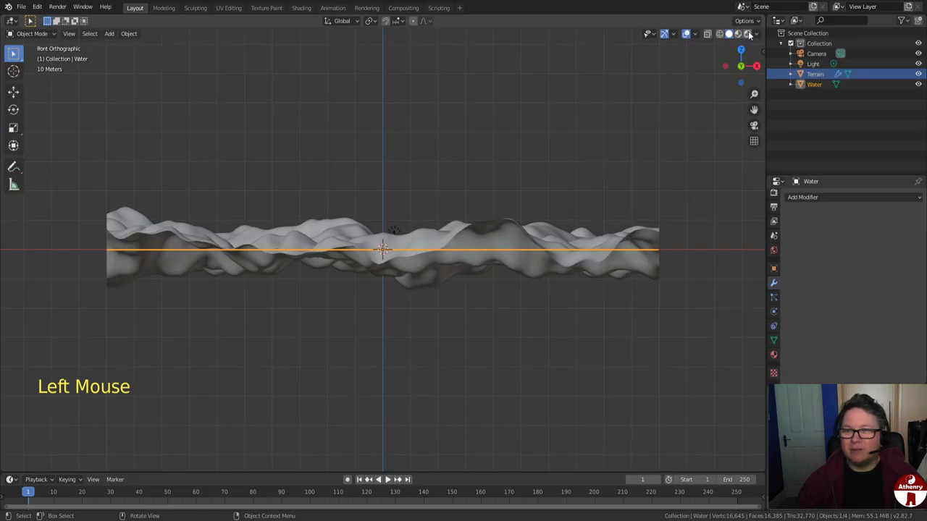
{"action": "left_click", "coordinate": [749, 35]}
{"action": "mouse_move", "coordinate": [540, 248]}
{"action": "middle_mouse_down"}
{"action": "mouse_move", "coordinate": [430, 325]}
{"action": "mouse_move", "coordinate": [521, 332]}
{"action": "mouse_move", "coordinate": [407, 337]}
{"action": "mouse_move", "coordinate": [415, 314]}
{"action": "mouse_move", "coordinate": [581, 314]}
{"action": "mouse_move", "coordinate": [548, 312]}
{"action": "mouse_move", "coordinate": [462, 246]}
{"action": "middle_mouse_up"}
{"action": "scroll", "coordinate": [415, 313], "scroll_direction": "up", "scroll_amount": 2}
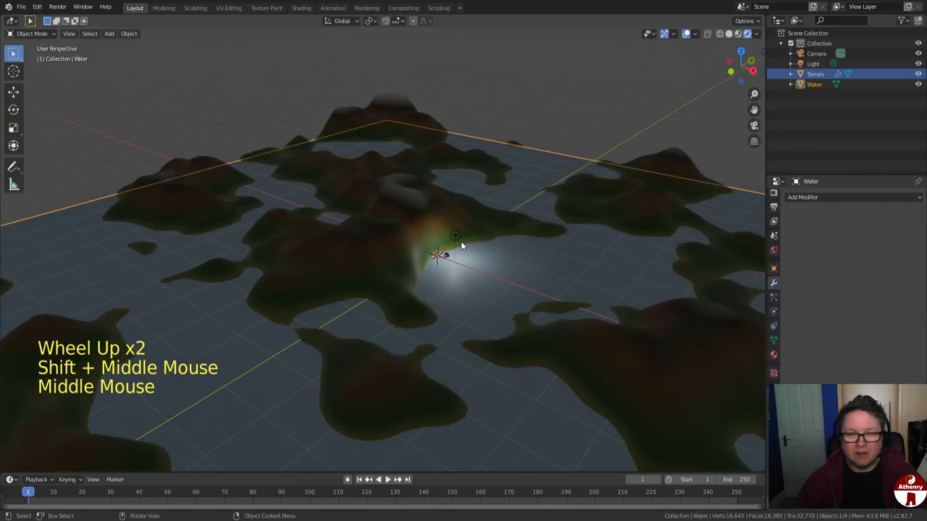
- Select the point light near the scene's centre and open its light data settings
{"action": "left_click", "coordinate": [456, 237]}
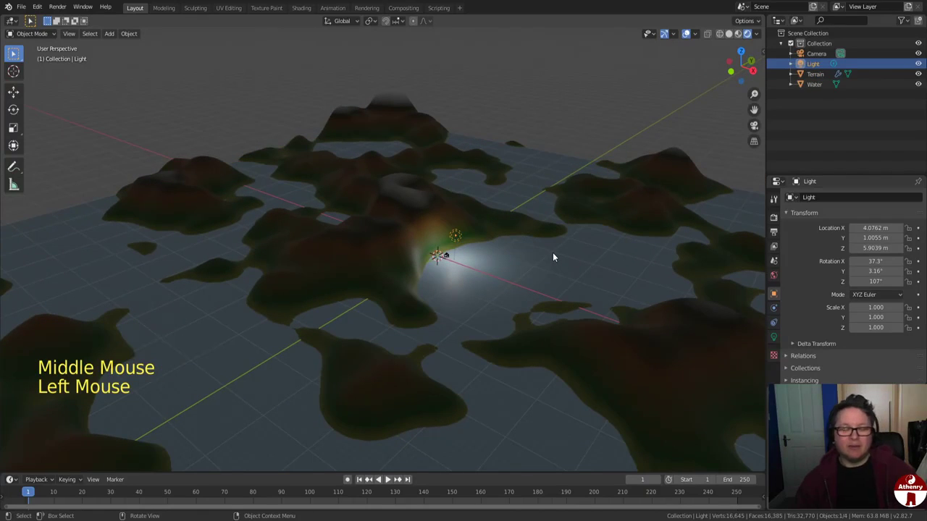
{"action": "scroll", "coordinate": [536, 250], "scroll_direction": "up", "scroll_amount": 8}
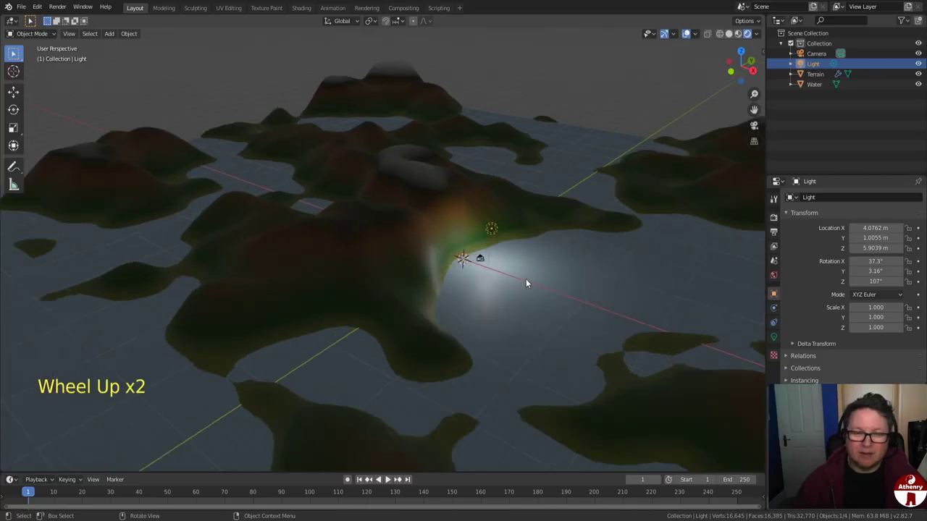
{"action": "scroll", "coordinate": [594, 295], "scroll_direction": "down", "scroll_amount": 7}
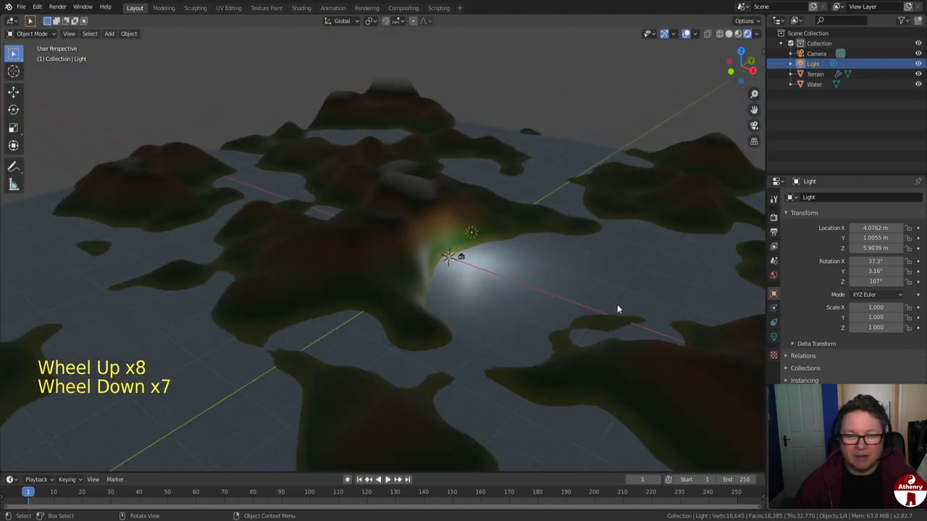
{"action": "scroll", "coordinate": [615, 309], "scroll_direction": "up", "scroll_amount": 1}
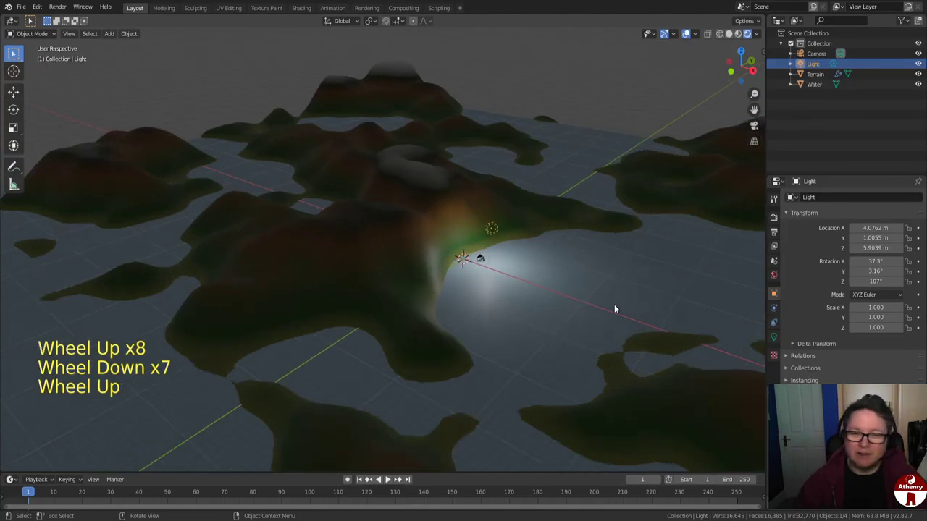
{"action": "left_click", "coordinate": [775, 323]}
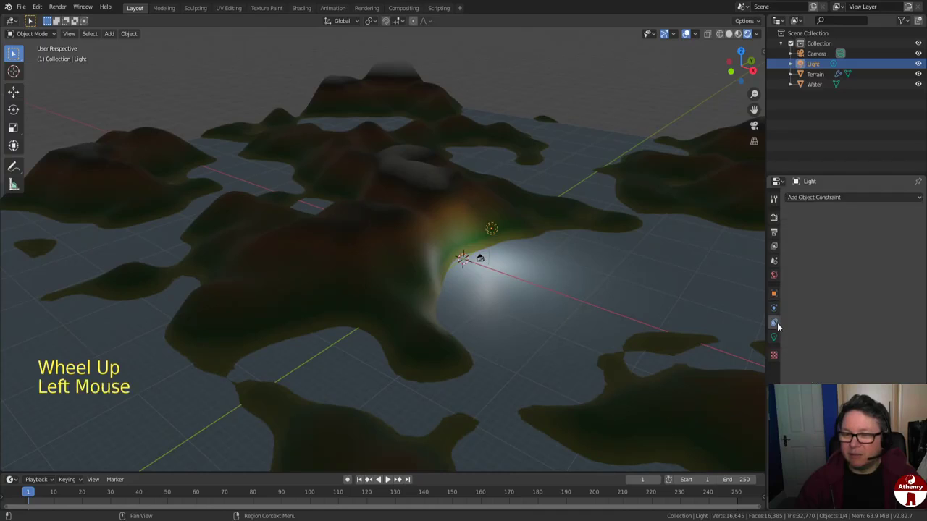
{"action": "left_click", "coordinate": [773, 338]}
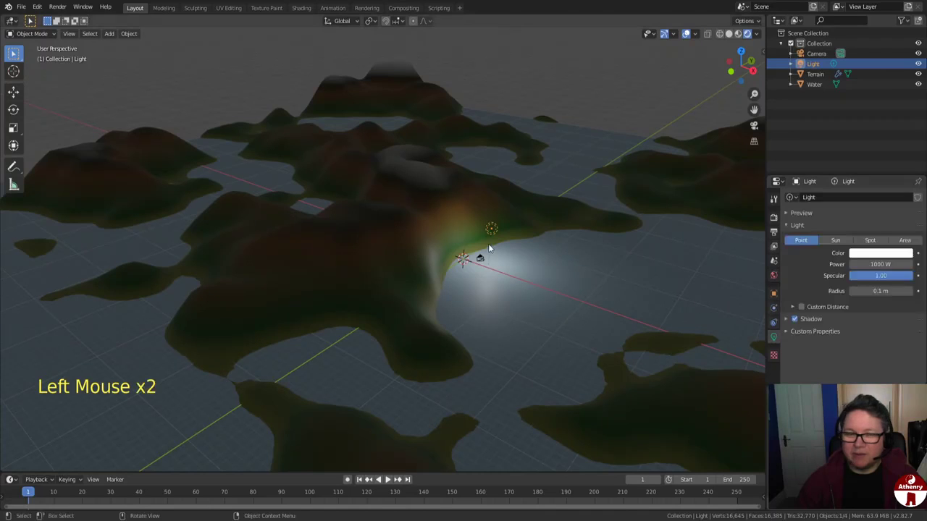
{"action": "left_click", "coordinate": [773, 336]}
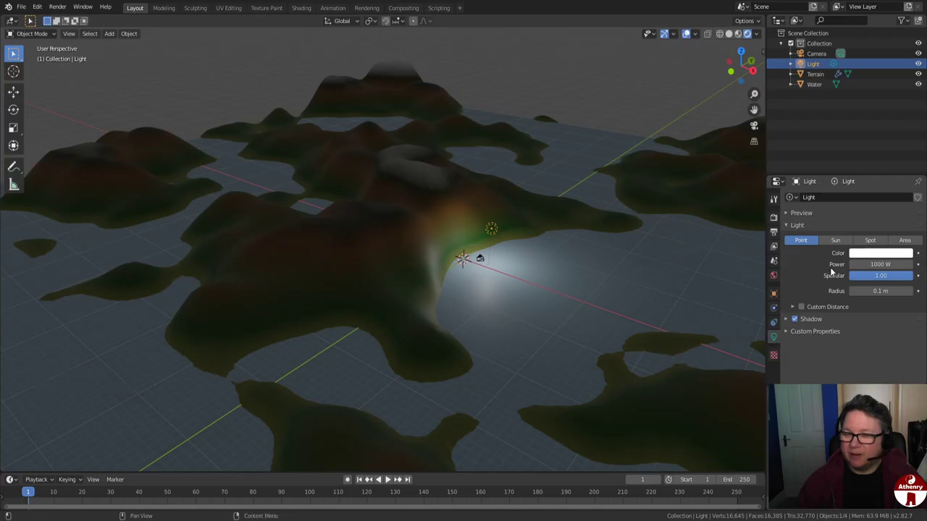
- Change the selected point light to a Sun light and set its strength to 1
{"action": "left_click", "coordinate": [836, 239]}
{"action": "double_click", "coordinate": [876, 264]}
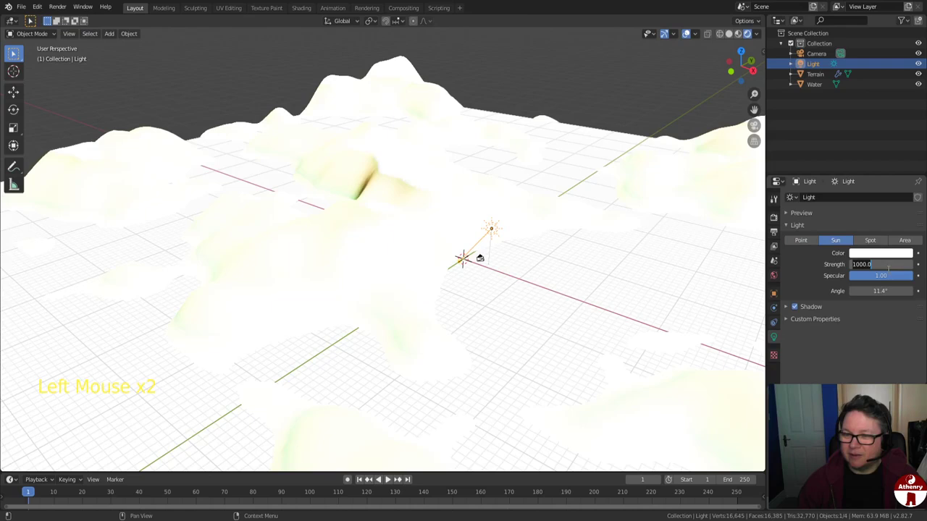
{"action": "type", "text": "1"}
{"action": "key", "text": "Return"}
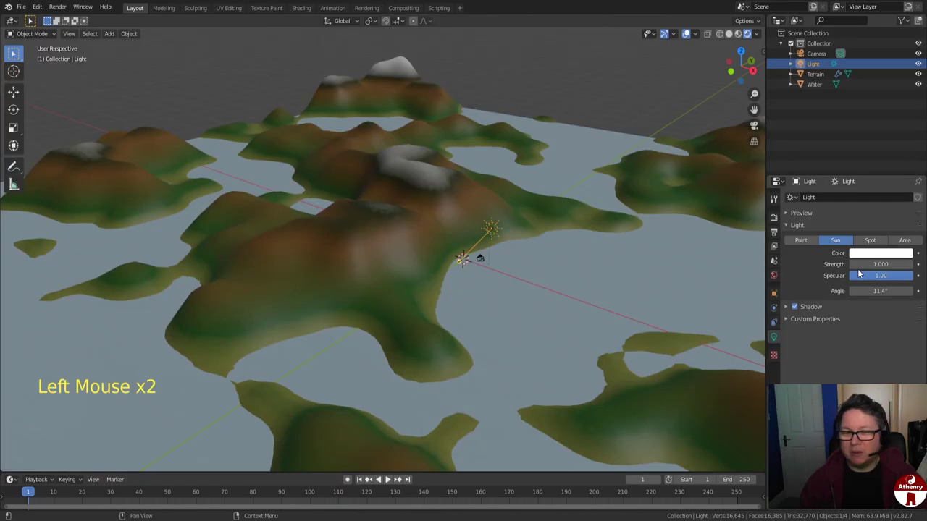
- Rotate the sun light freely about the global Z axis to change the direction of light across the landscape
{"action": "scroll", "coordinate": [669, 304], "scroll_direction": "down", "scroll_amount": 3}
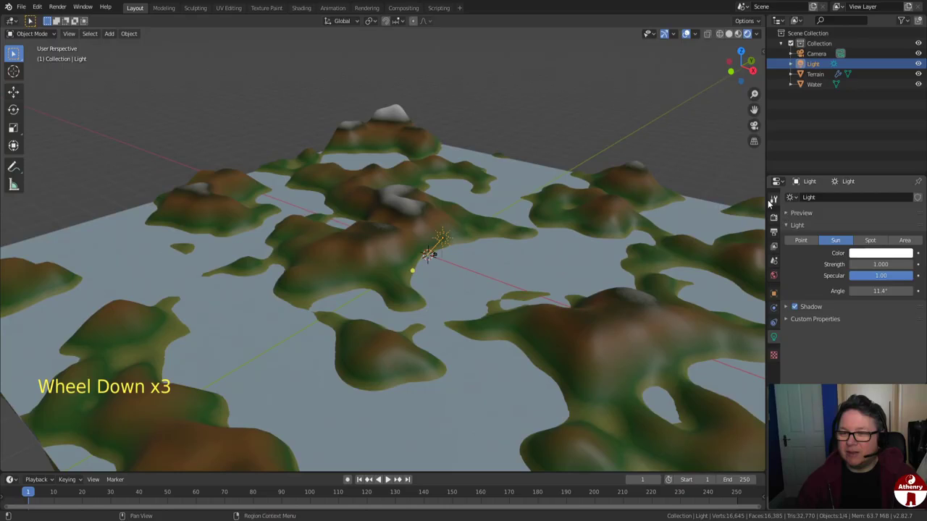
{"action": "key", "text": "r"}
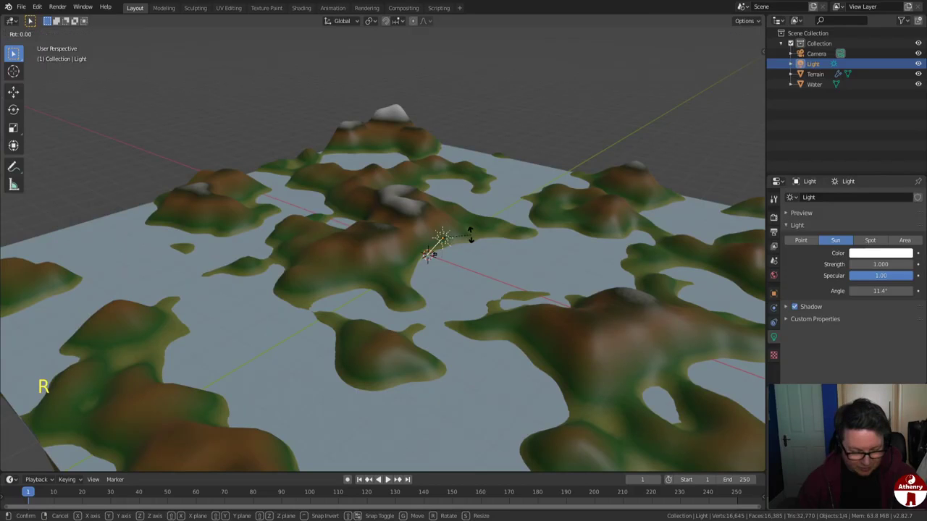
{"action": "key", "text": "z"}
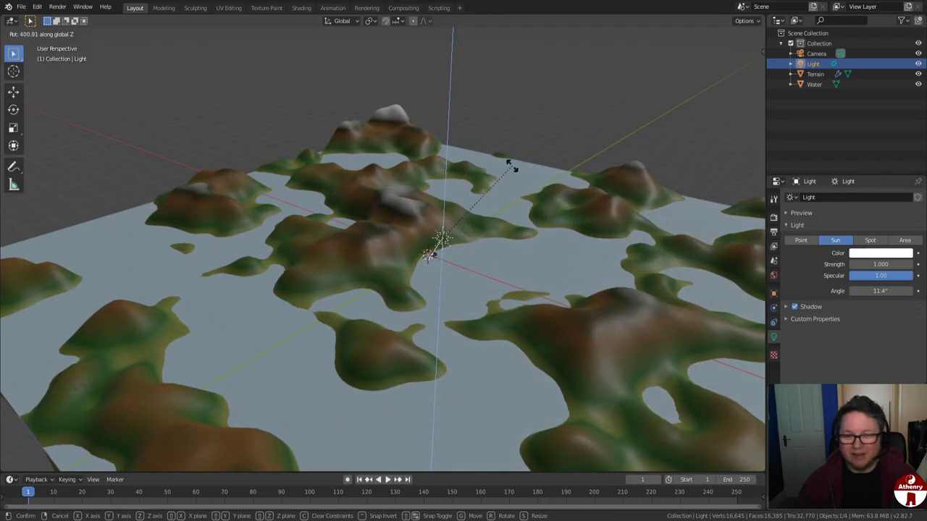
{"action": "left_click", "coordinate": [480, 158]}
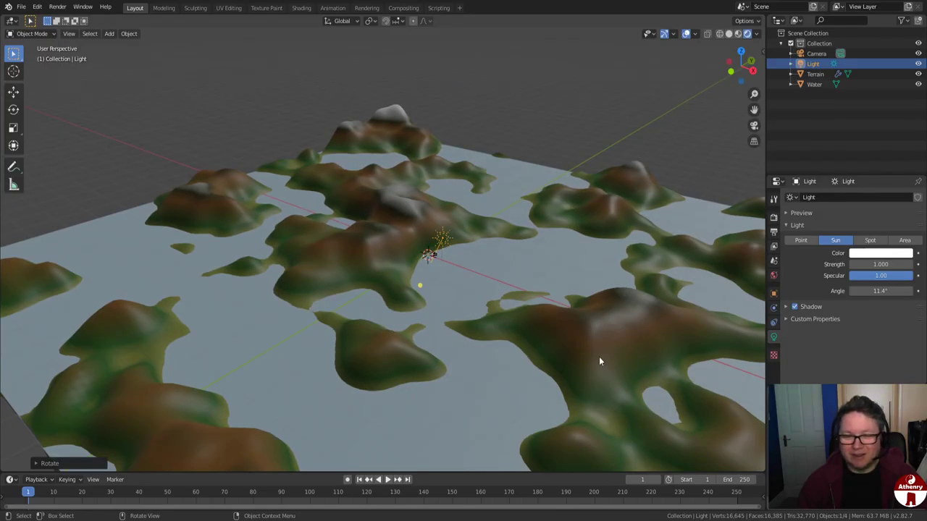
- Select the Terrain and raise its material's Roughness to about 0.742
{"action": "left_click", "coordinate": [599, 358]}
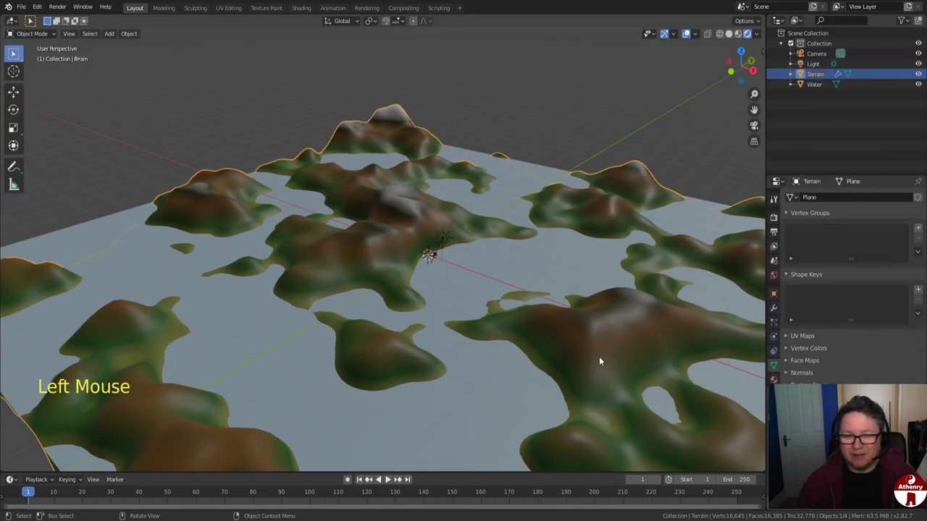
{"action": "left_click", "coordinate": [774, 379]}
{"action": "scroll", "coordinate": [883, 312], "scroll_direction": "down", "scroll_amount": 7}
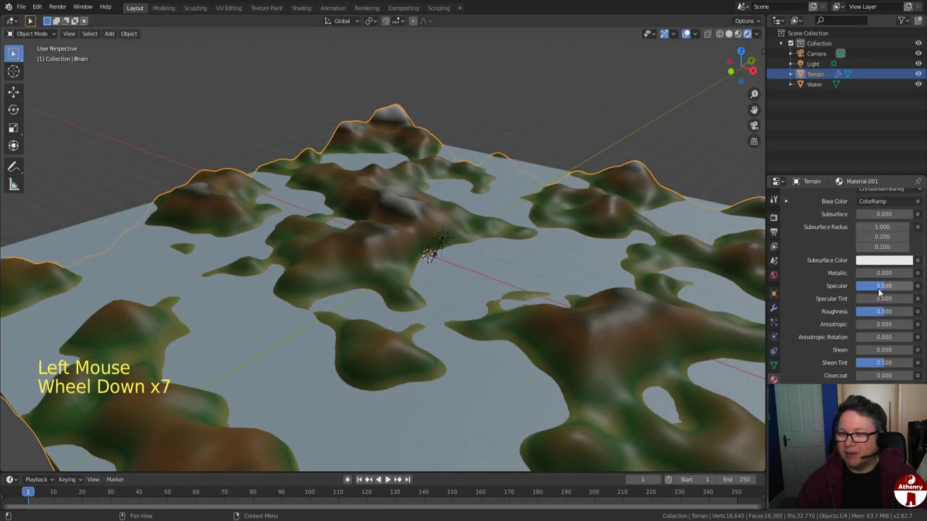
{"action": "mouse_move", "coordinate": [878, 312]}
{"action": "left_mouse_down"}
{"action": "mouse_move", "coordinate": [913, 312]}
{"action": "mouse_move", "coordinate": [894, 312]}
{"action": "left_mouse_up"}
{"action": "scroll", "coordinate": [599, 295], "scroll_direction": "up", "scroll_amount": 2}
{"action": "scroll", "coordinate": [599, 295], "scroll_direction": "down", "scroll_amount": 2}
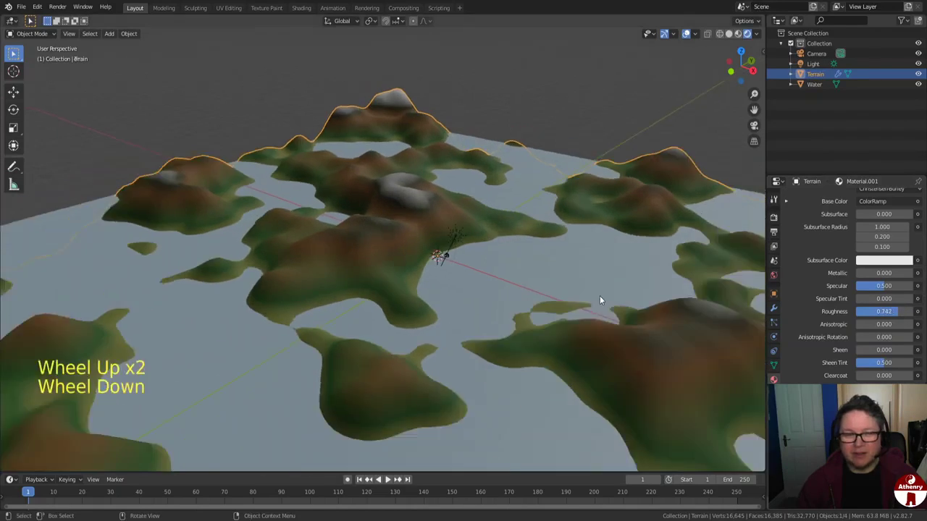
- Select the Water plane and set its material's Roughness to about 0.108 and Metallic to about 0.508
{"action": "left_click", "coordinate": [558, 265]}
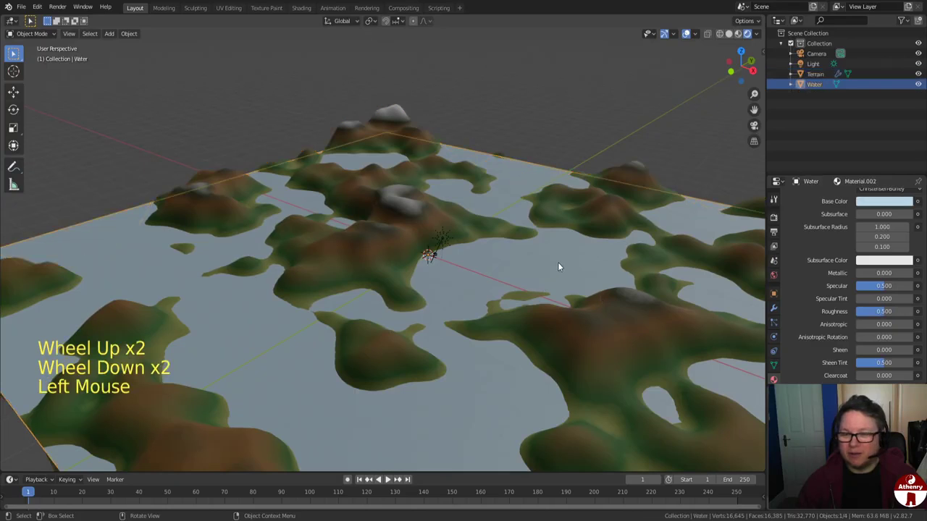
{"action": "left_click_drag", "start_coordinate": [878, 312], "coordinate": [858, 312]}
{"action": "mouse_move", "coordinate": [869, 273]}
{"action": "left_mouse_down"}
{"action": "mouse_move", "coordinate": [891, 273]}
{"action": "mouse_move", "coordinate": [879, 273]}
{"action": "left_mouse_up"}
- Deselect all objects and examine the rendered islands and water from several low angles and distances
{"action": "scroll", "coordinate": [579, 312], "scroll_direction": "up", "scroll_amount": 2}
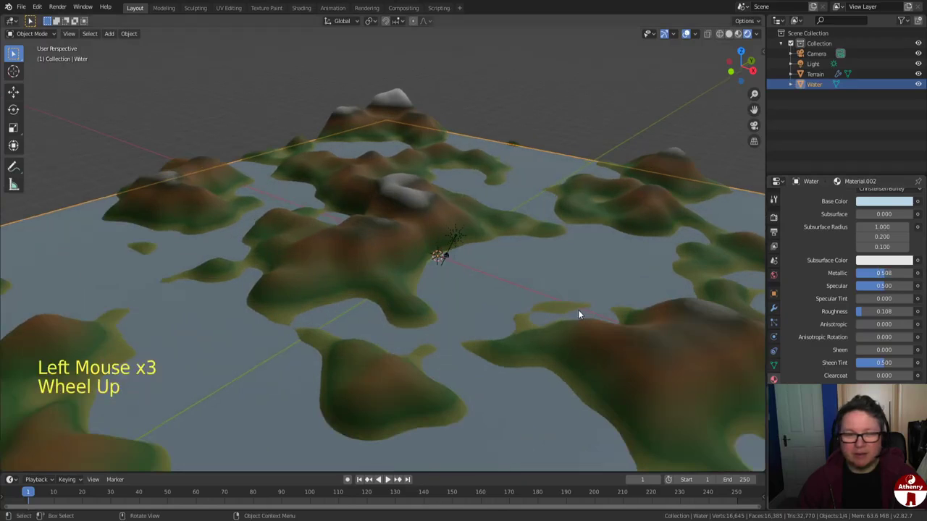
{"action": "mouse_move", "coordinate": [579, 313]}
{"action": "middle_mouse_down"}
{"action": "mouse_move", "coordinate": [584, 294]}
{"action": "mouse_move", "coordinate": [574, 313]}
{"action": "middle_mouse_up"}
{"action": "scroll", "coordinate": [583, 302], "scroll_direction": "up", "scroll_amount": 2}
{"action": "scroll", "coordinate": [583, 312], "scroll_direction": "down", "scroll_amount": 5}
{"action": "scroll", "coordinate": [574, 312], "scroll_direction": "up", "scroll_amount": 3}
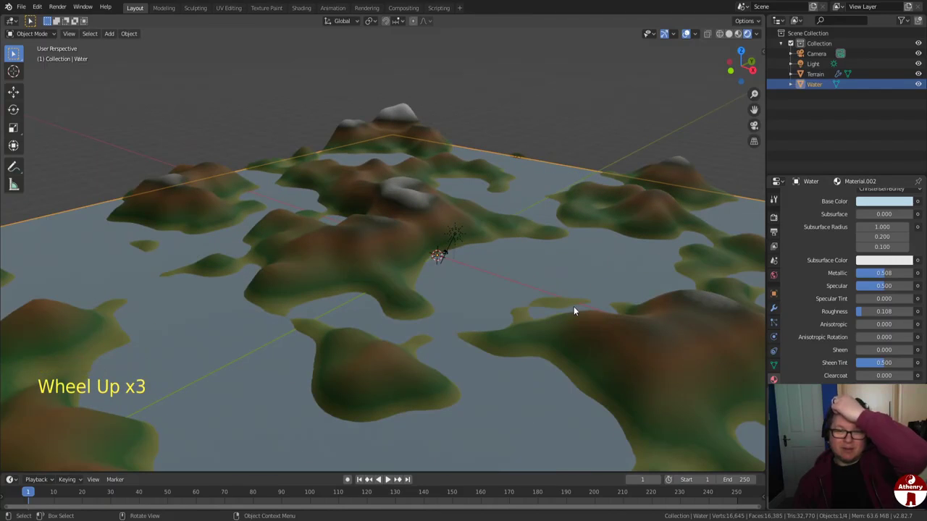
{"action": "scroll", "coordinate": [574, 308], "scroll_direction": "up", "scroll_amount": 1}
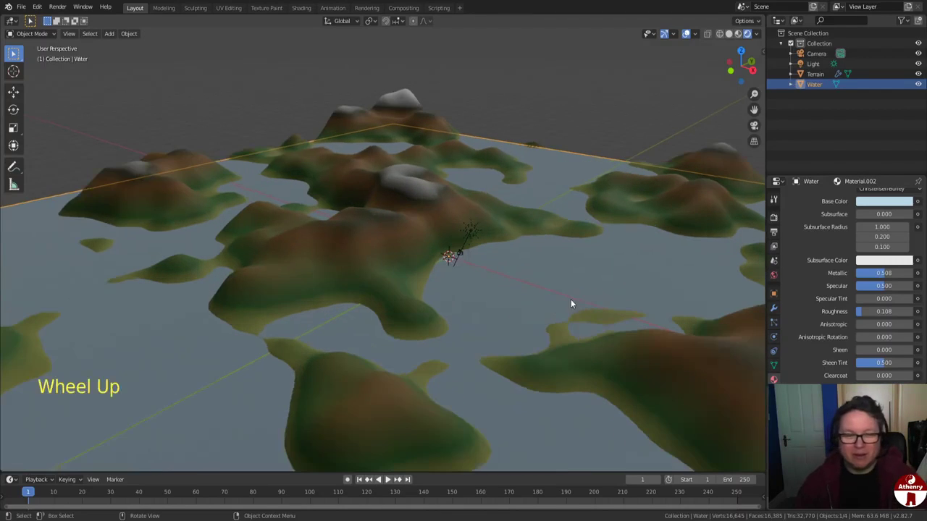
{"action": "middle_click_drag", "start_coordinate": [571, 301], "coordinate": [511, 297]}
{"action": "scroll", "coordinate": [513, 310], "scroll_direction": "up", "scroll_amount": 1}
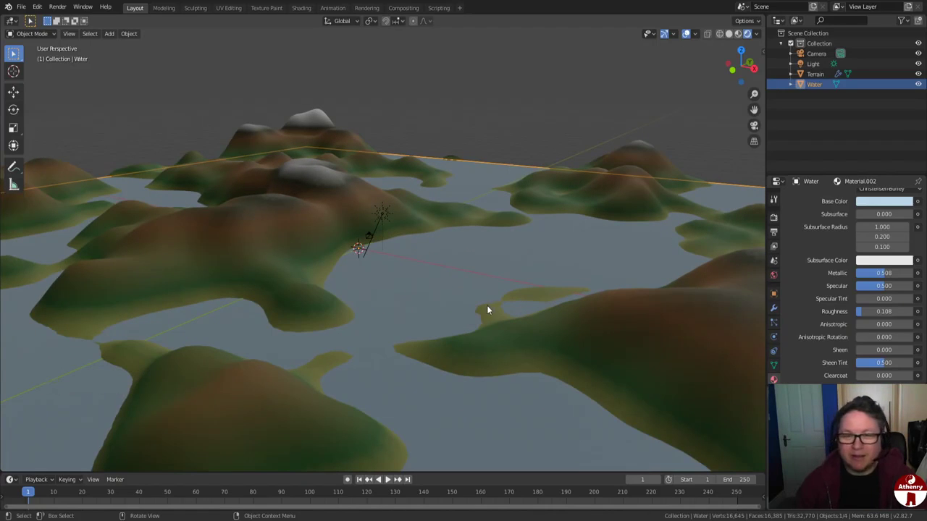
{"action": "middle_click_drag", "start_coordinate": [487, 305], "coordinate": [514, 285]}
{"action": "left_click", "coordinate": [543, 120]}
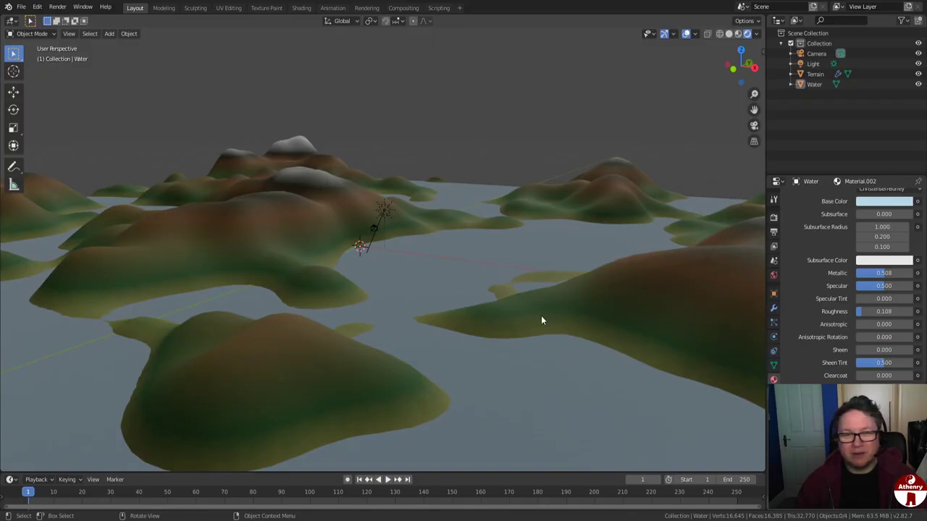
{"action": "middle_click_drag", "start_coordinate": [540, 319], "coordinate": [651, 320]}
{"action": "scroll", "coordinate": [526, 308], "scroll_direction": "up", "scroll_amount": 2}
{"action": "scroll", "coordinate": [524, 288], "scroll_direction": "up", "scroll_amount": 1}
{"action": "scroll", "coordinate": [684, 296], "scroll_direction": "down", "scroll_amount": 1}
{"action": "scroll", "coordinate": [651, 326], "scroll_direction": "down", "scroll_amount": 2}
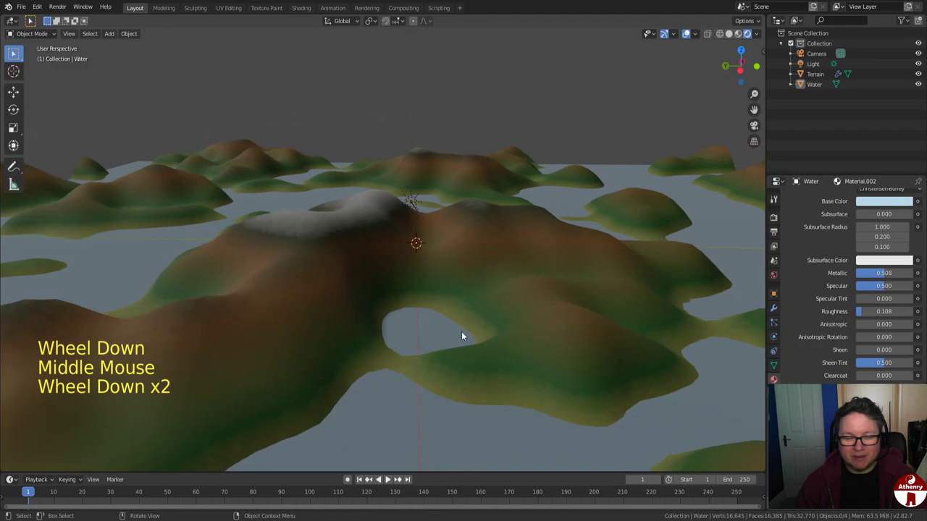
{"action": "middle_click_drag", "start_coordinate": [462, 336], "coordinate": [519, 340]}
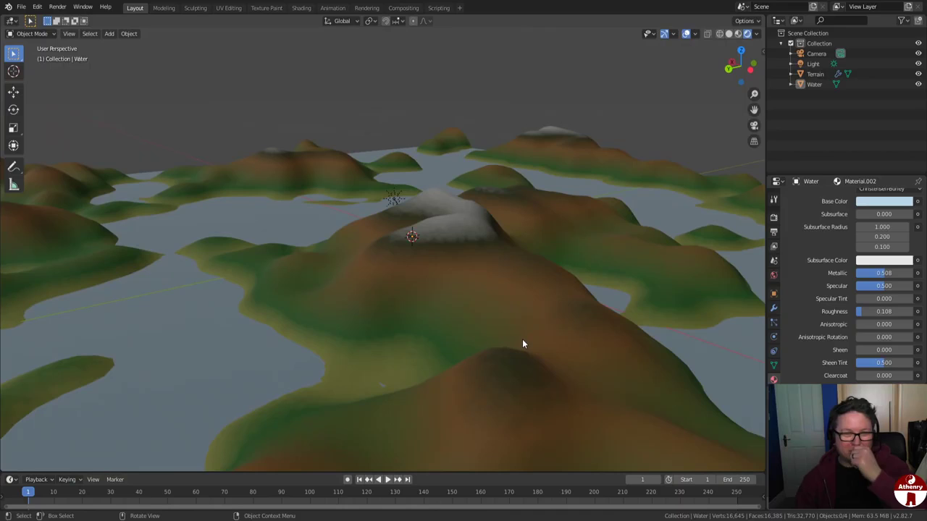
{"action": "scroll", "coordinate": [523, 344], "scroll_direction": "down", "scroll_amount": 1}
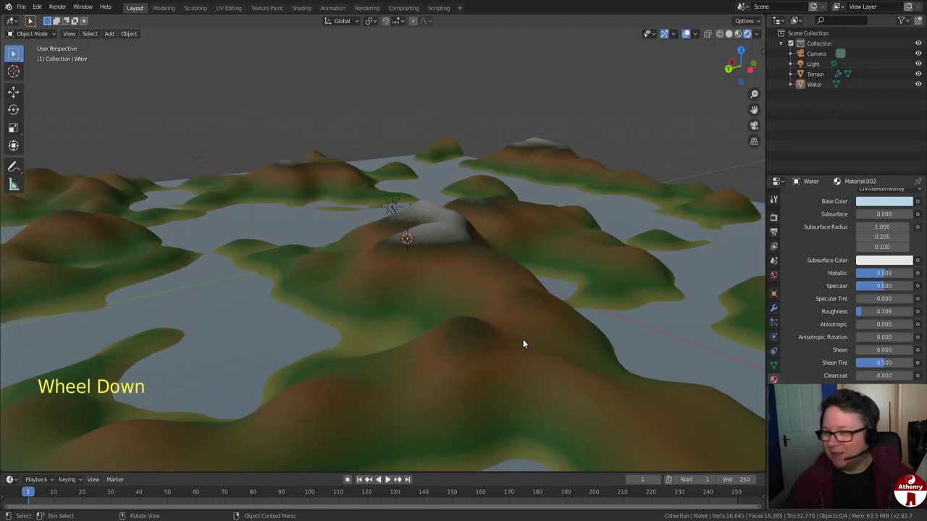